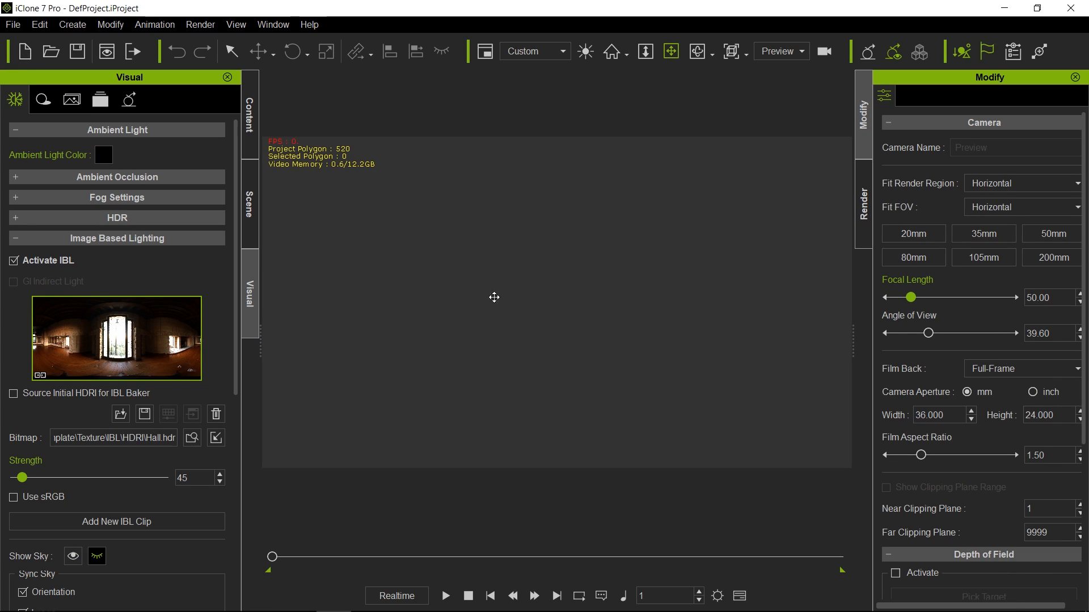
Open the project settings and load the Default project from the 00 Default folder of the iClone 6 Template pack
click(718, 597)
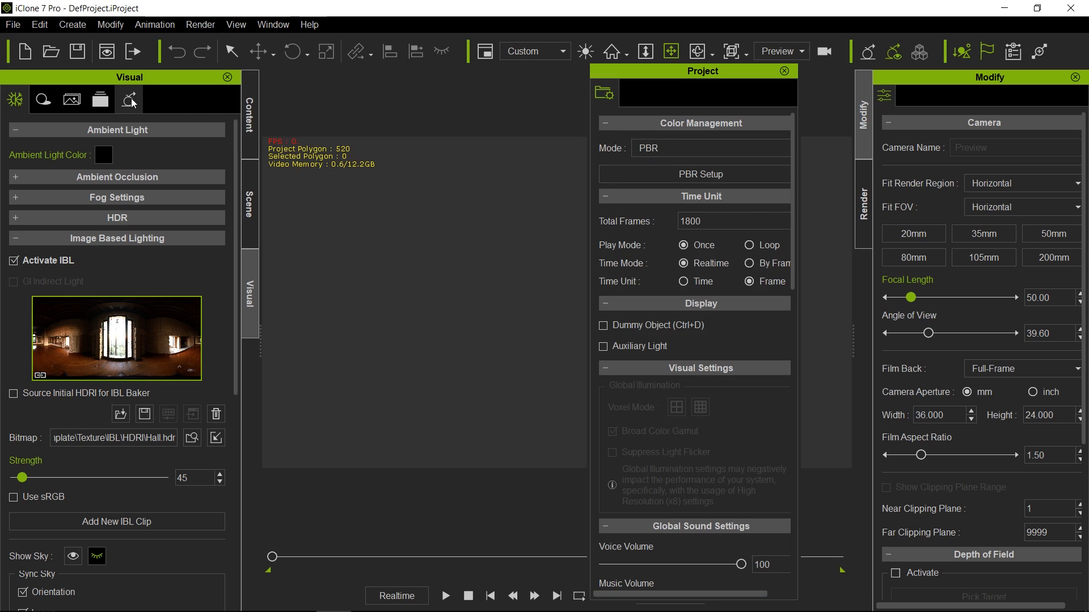
click(248, 114)
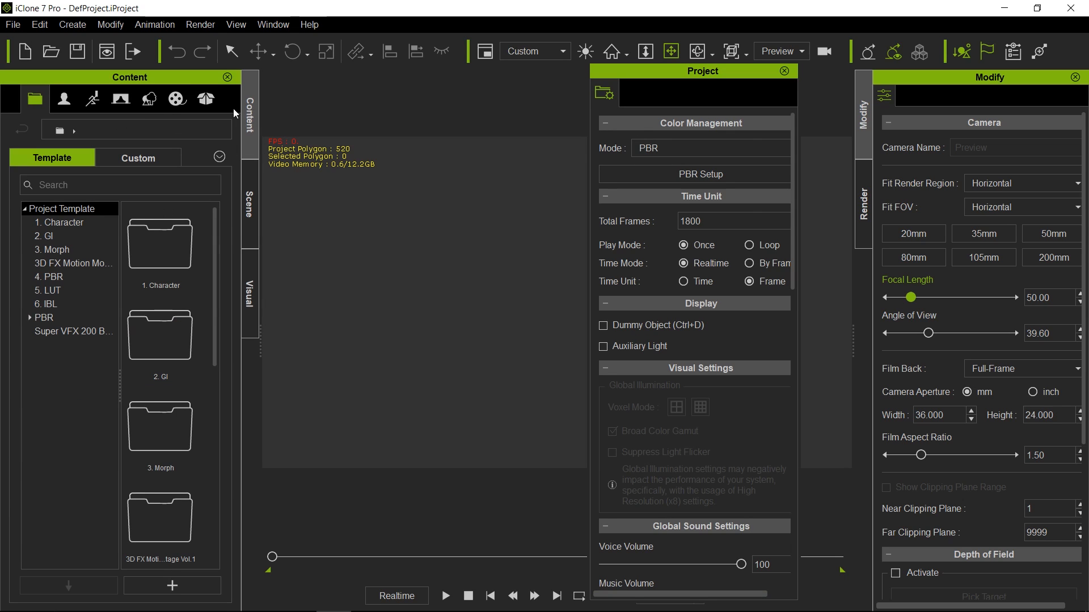
click(202, 97)
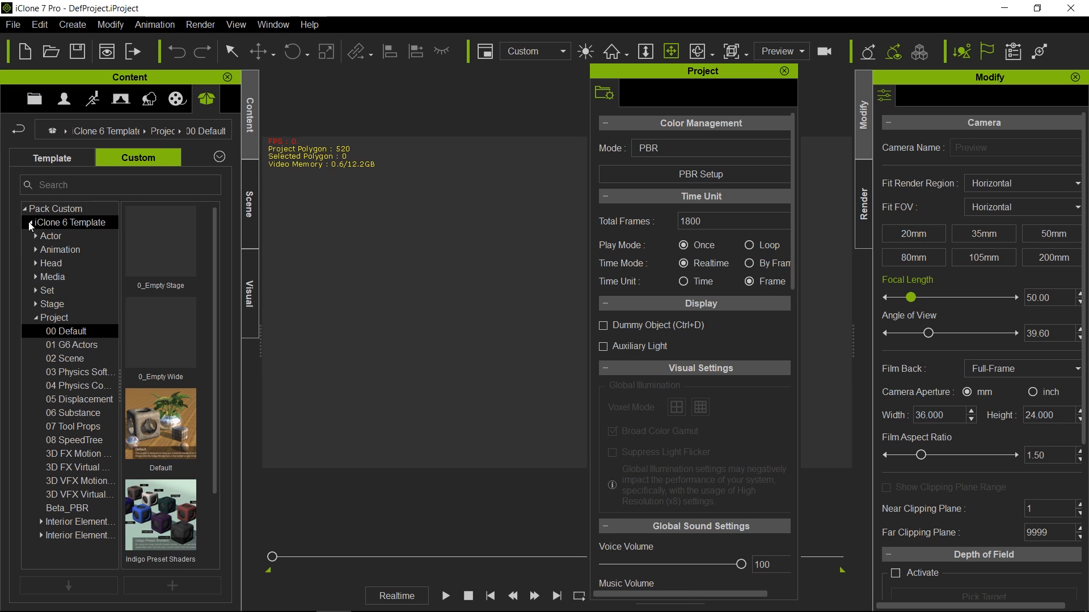
double_click(65, 224)
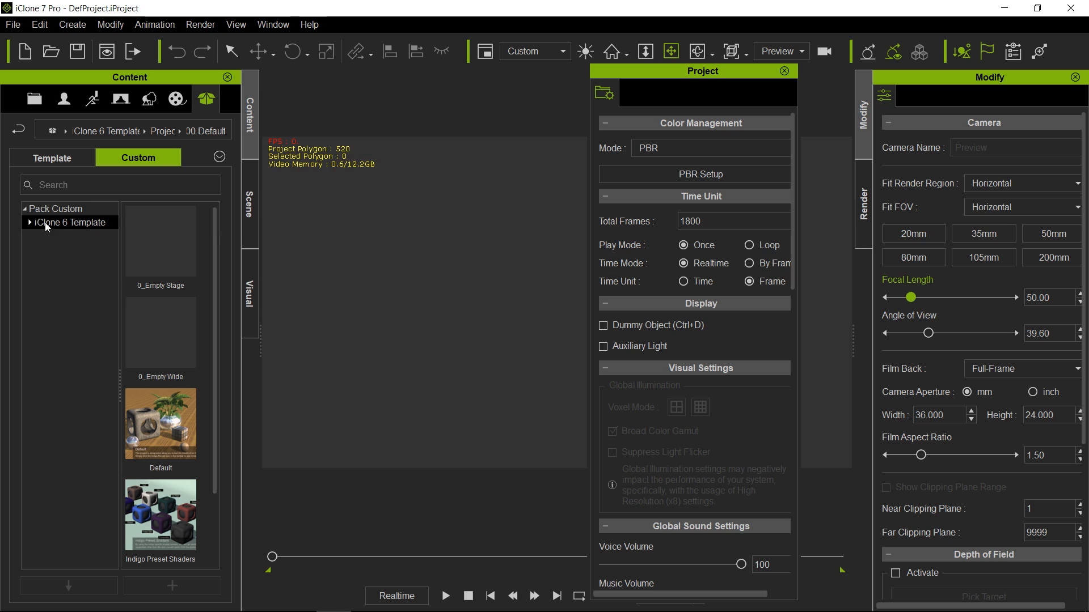
click(30, 222)
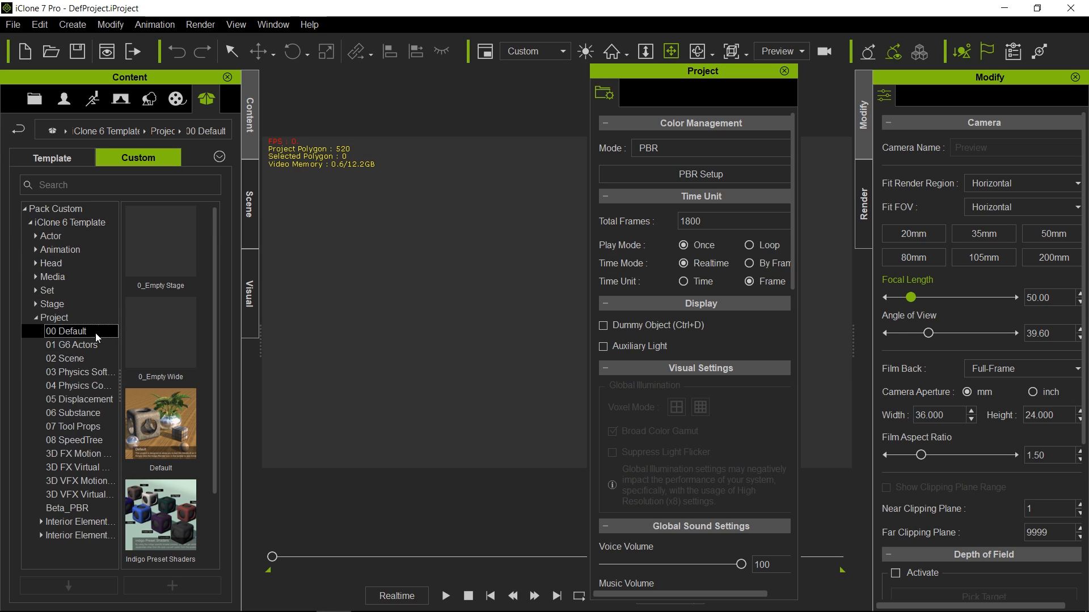
double_click(172, 414)
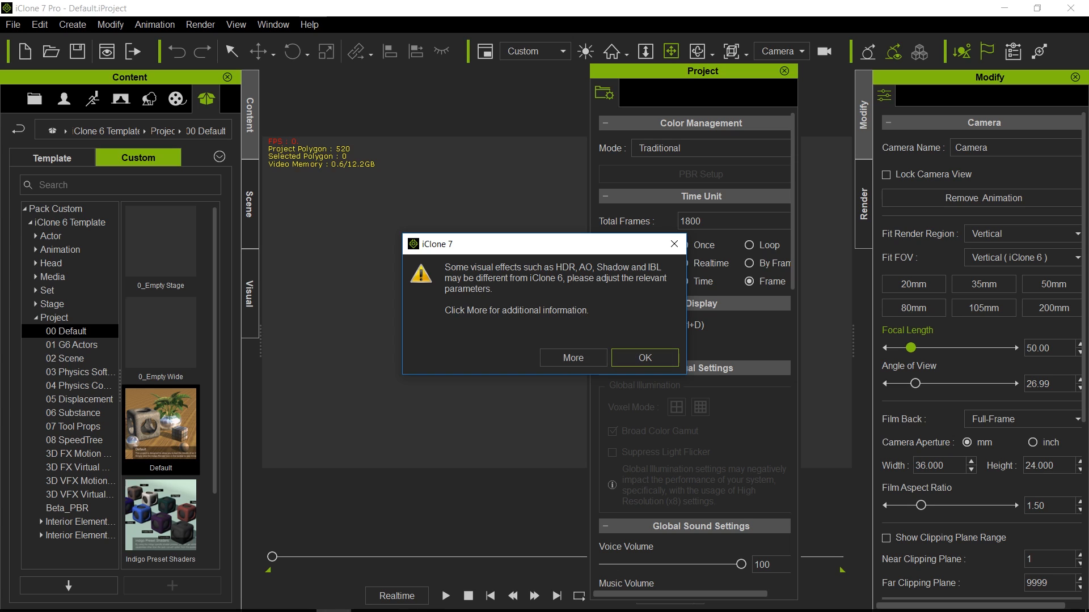
View the manual's Visual Enhancements page in the browser, then return to iClone 7 and accept the visual effects notice
mouse_move(442, 601)
click(192, 599)
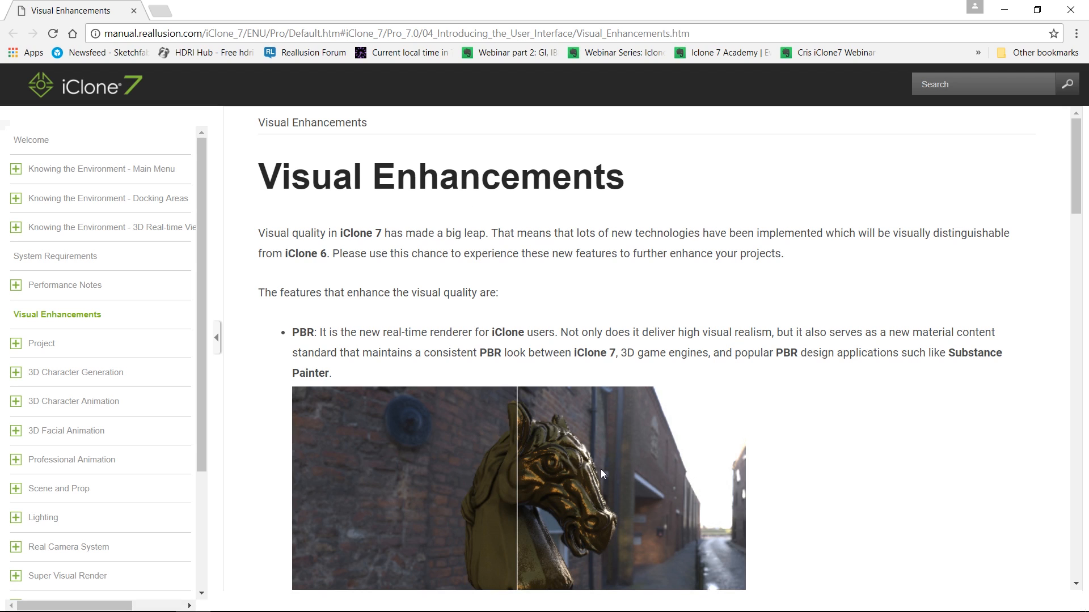
click(1004, 10)
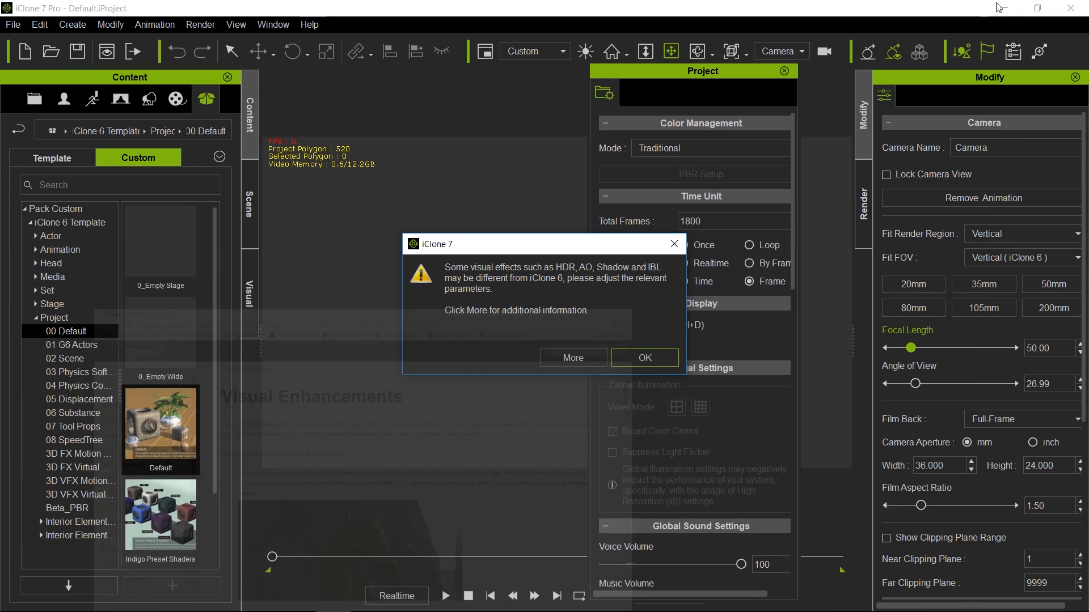
click(646, 358)
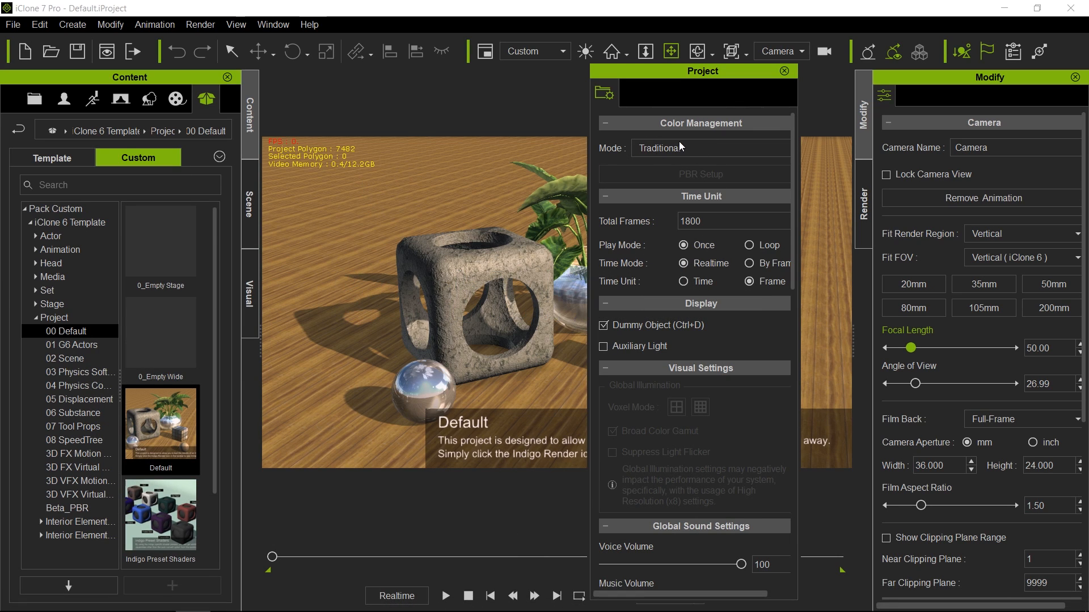
Move the project settings aside and compare the scene with the same Default project in iClone 6, ending back in iClone 7
drag(716, 72, 754, 71)
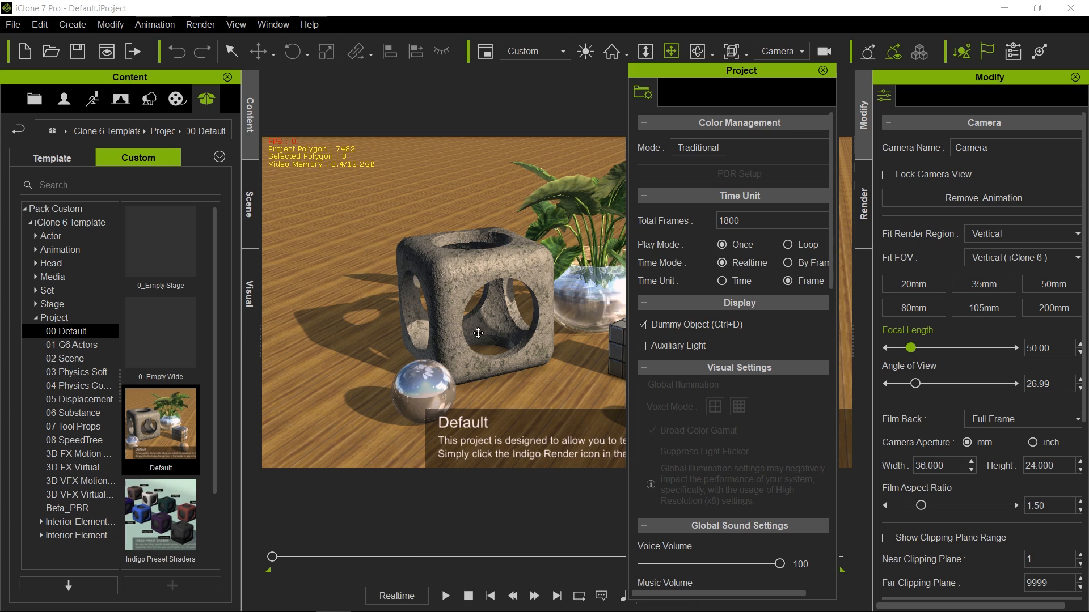
mouse_move(369, 609)
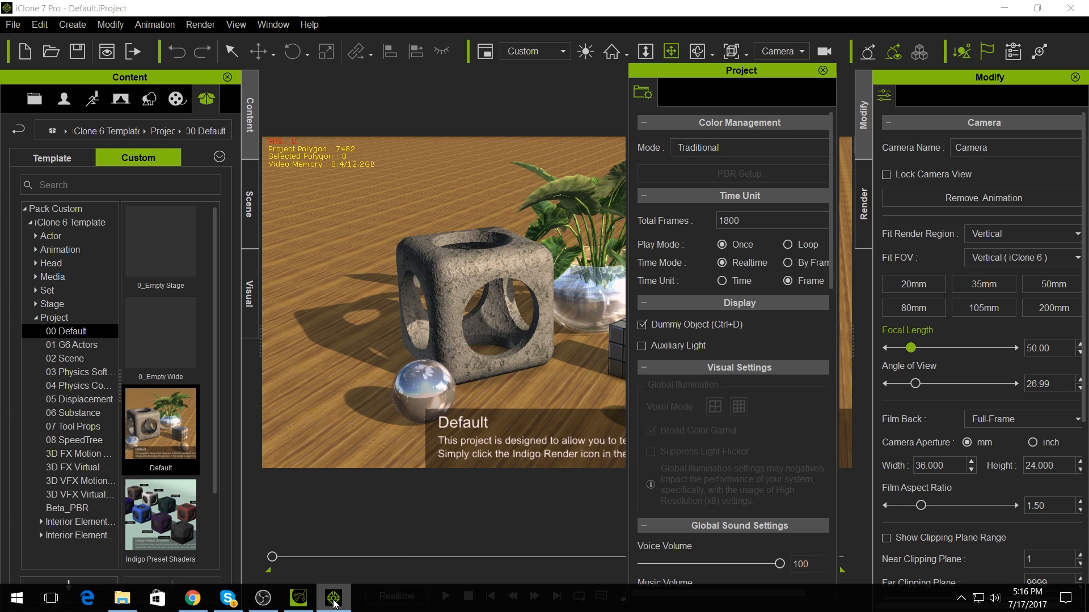
click(299, 600)
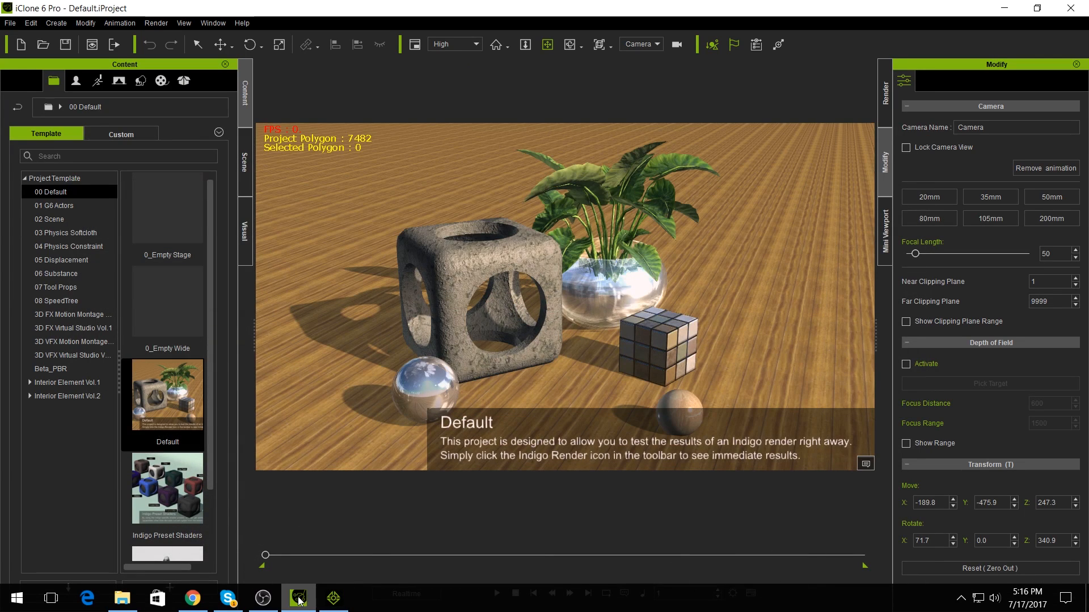
click(299, 600)
click(299, 600)
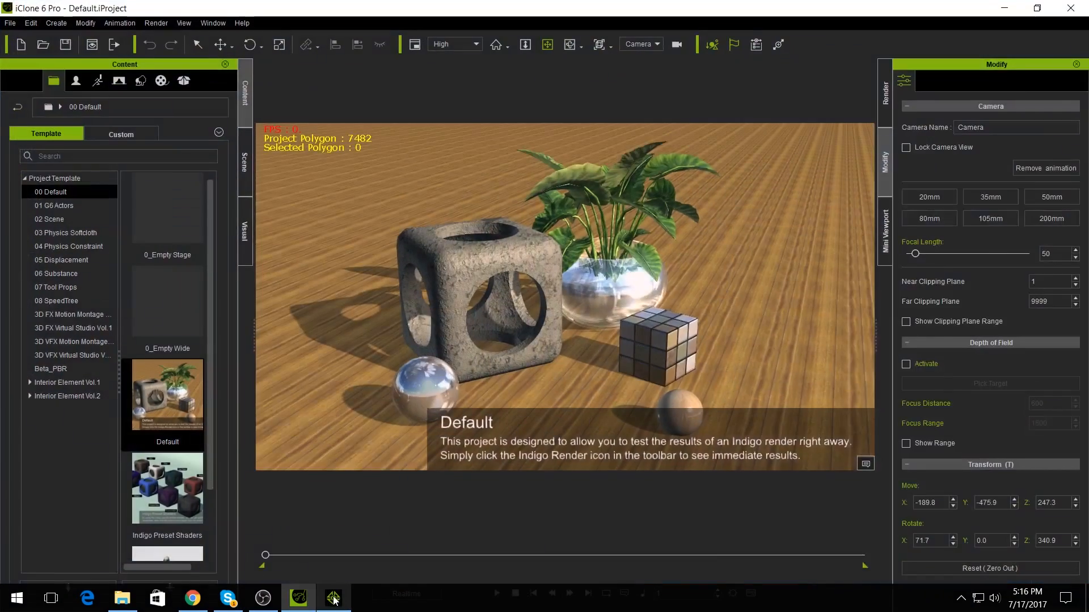
click(334, 600)
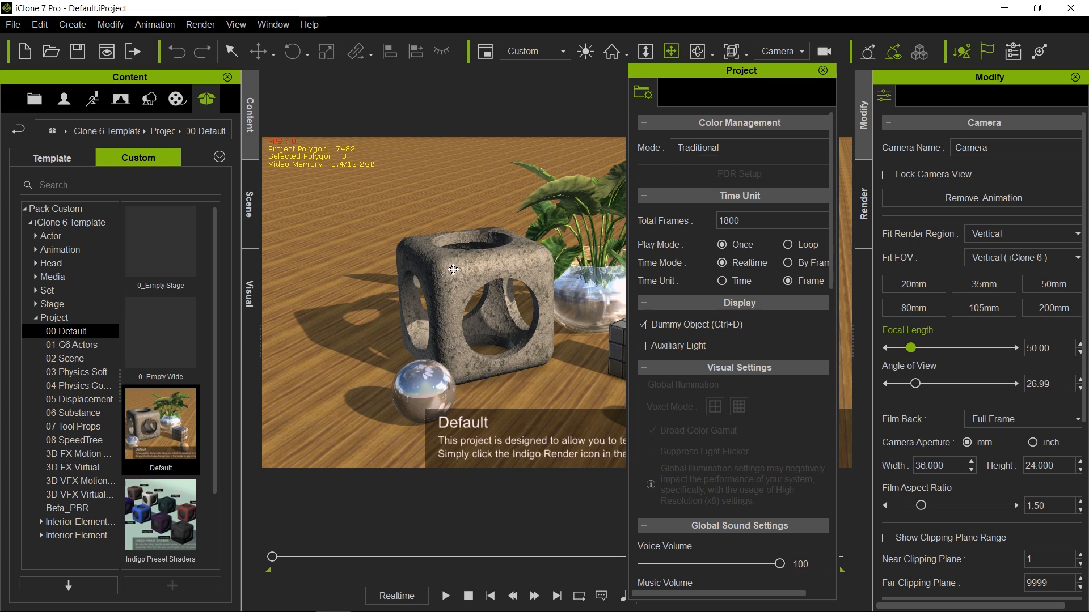
Switch the project's color management mode to PBR and set the Hollow cube material's shader type to PBR
click(454, 270)
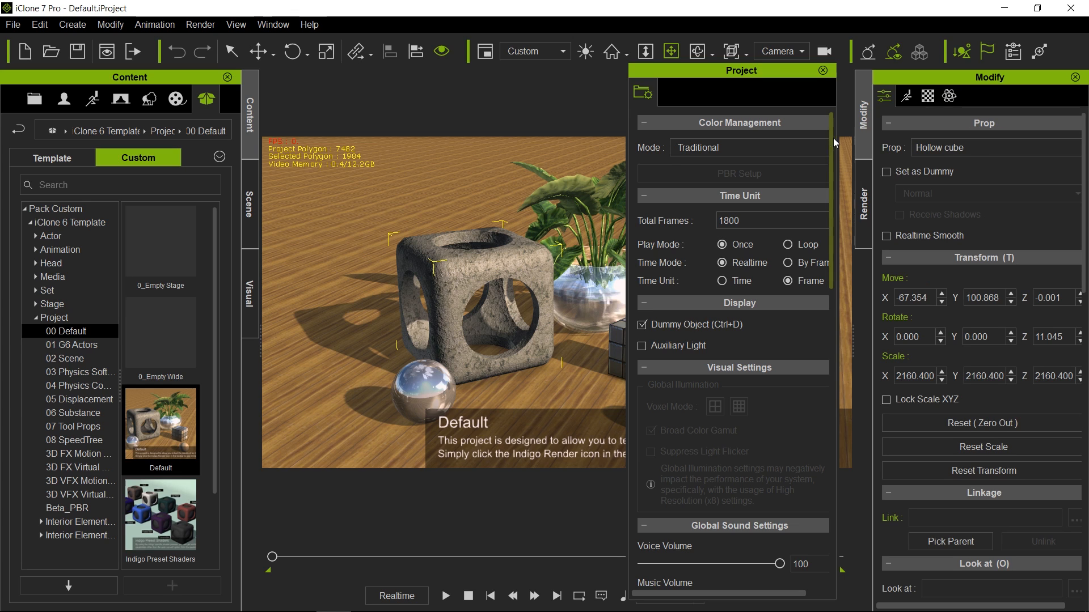
click(929, 97)
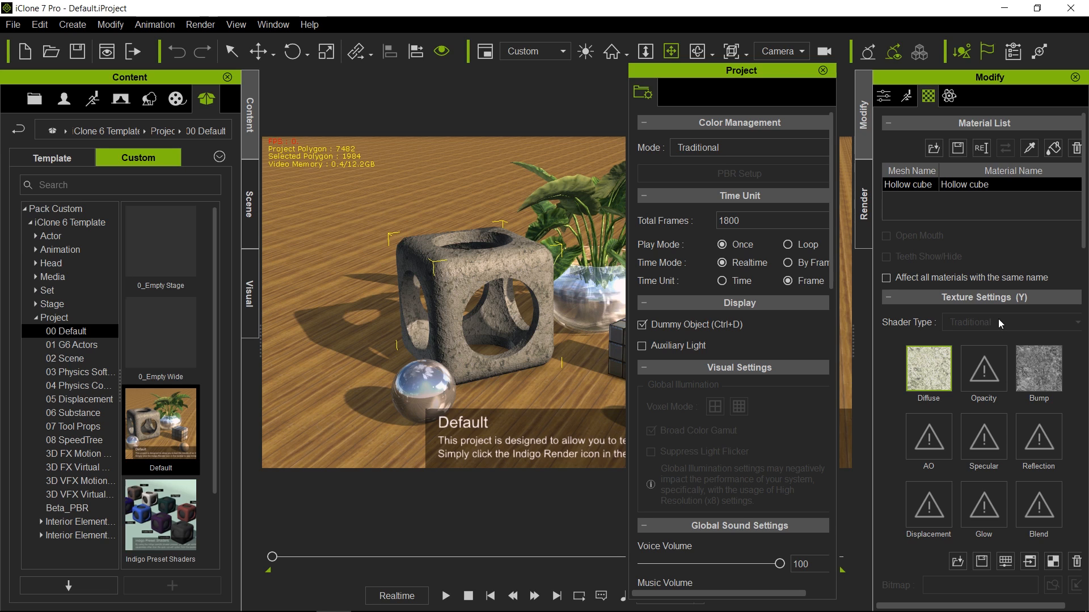
click(701, 149)
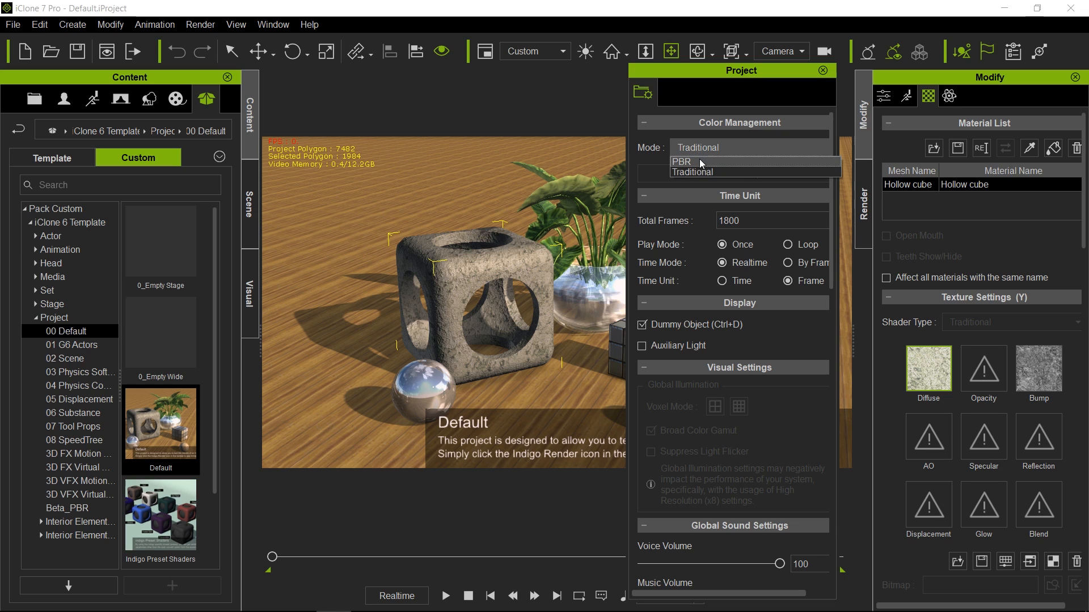
click(702, 162)
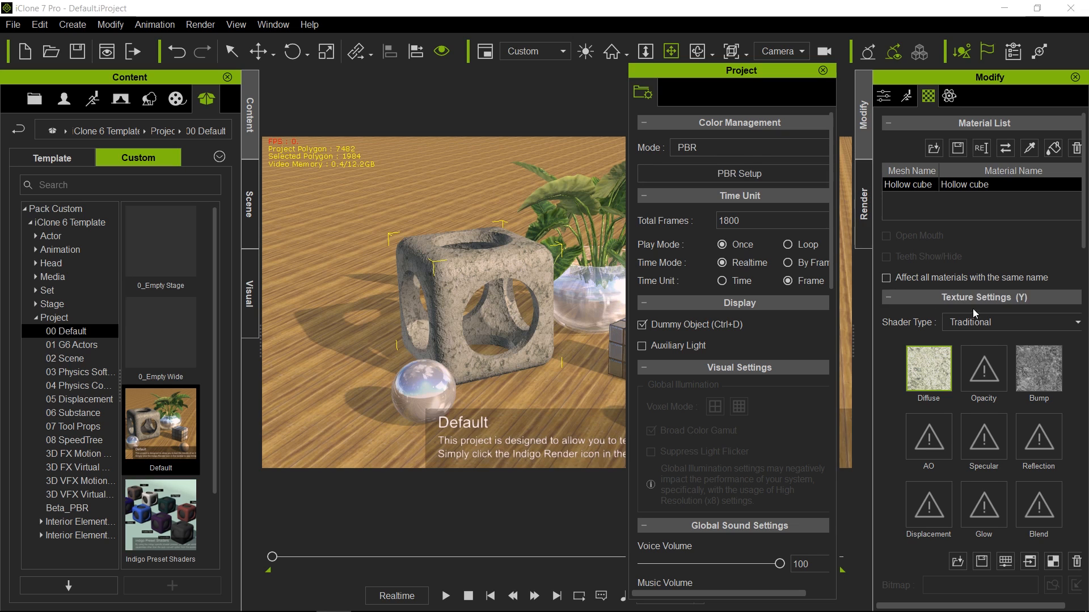
click(993, 325)
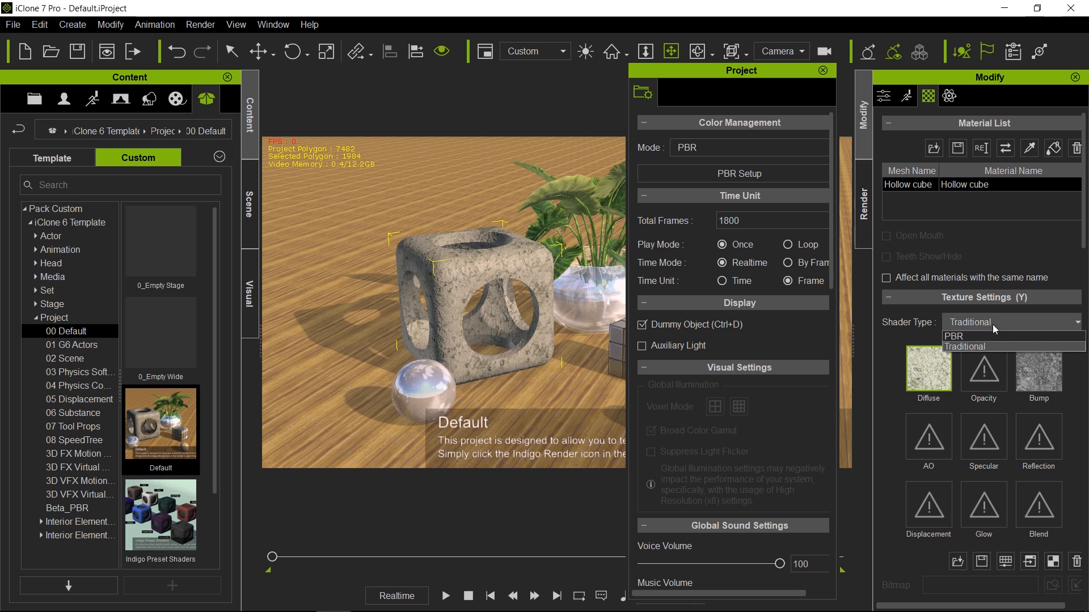
click(994, 336)
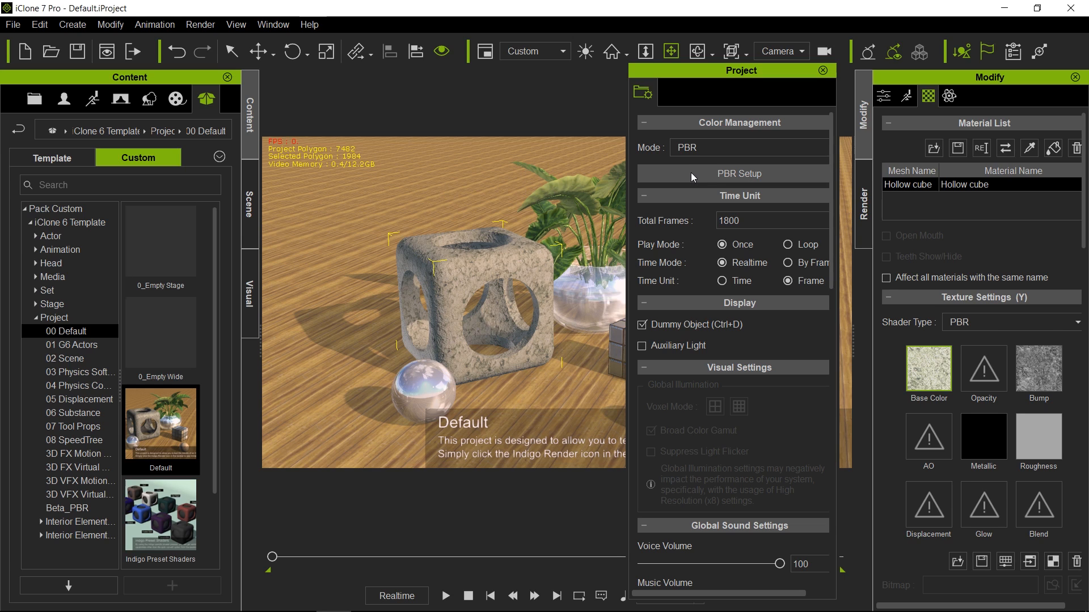
Open PBR Setup and compare the scene's ambient light and IBL settings with those of the Default project in iClone 6
click(761, 179)
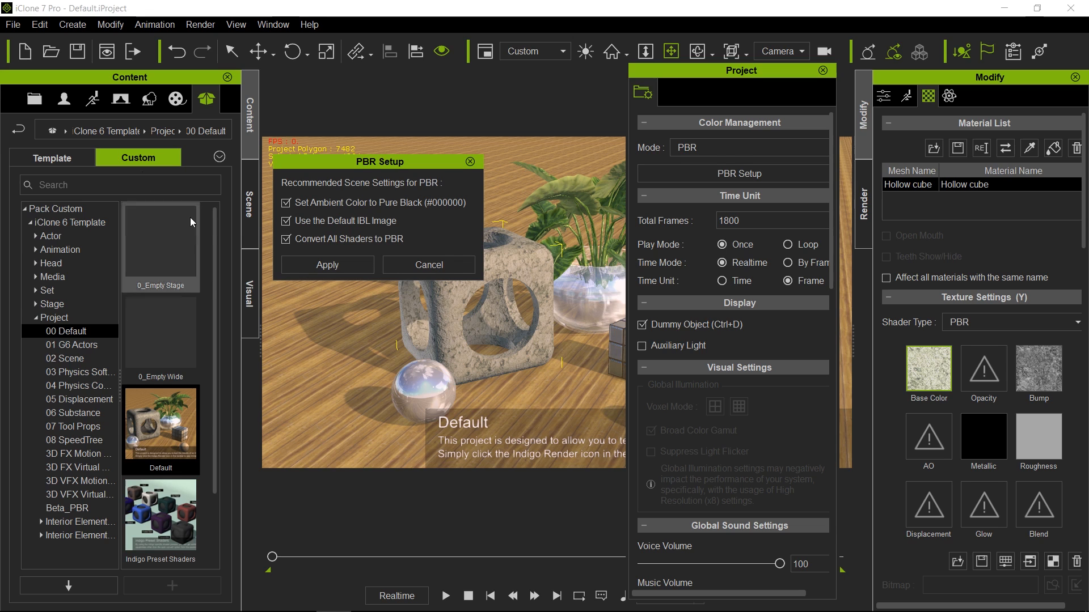
click(248, 265)
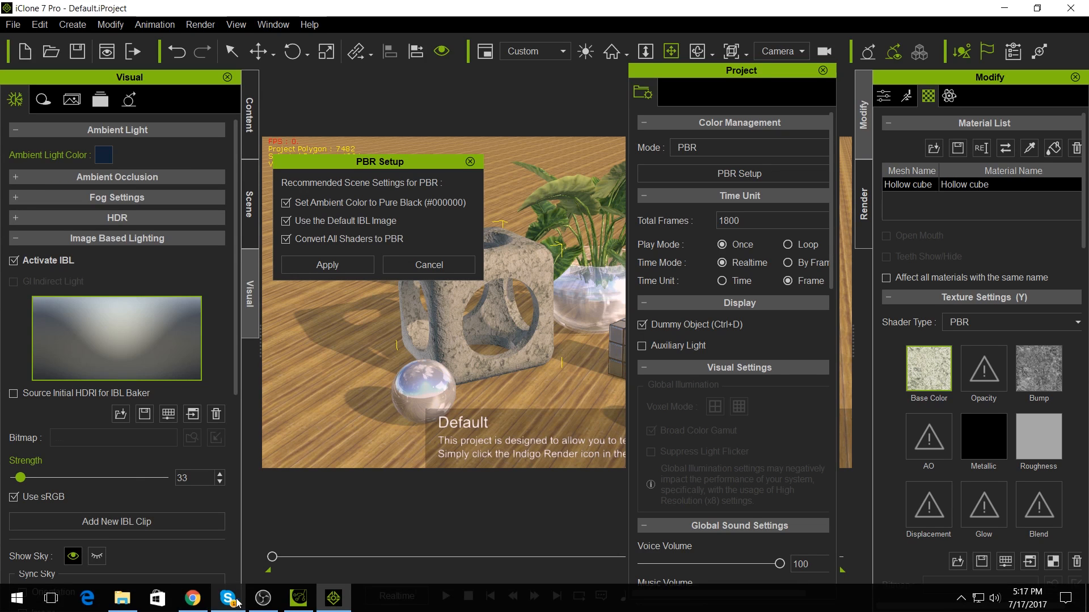
click(303, 599)
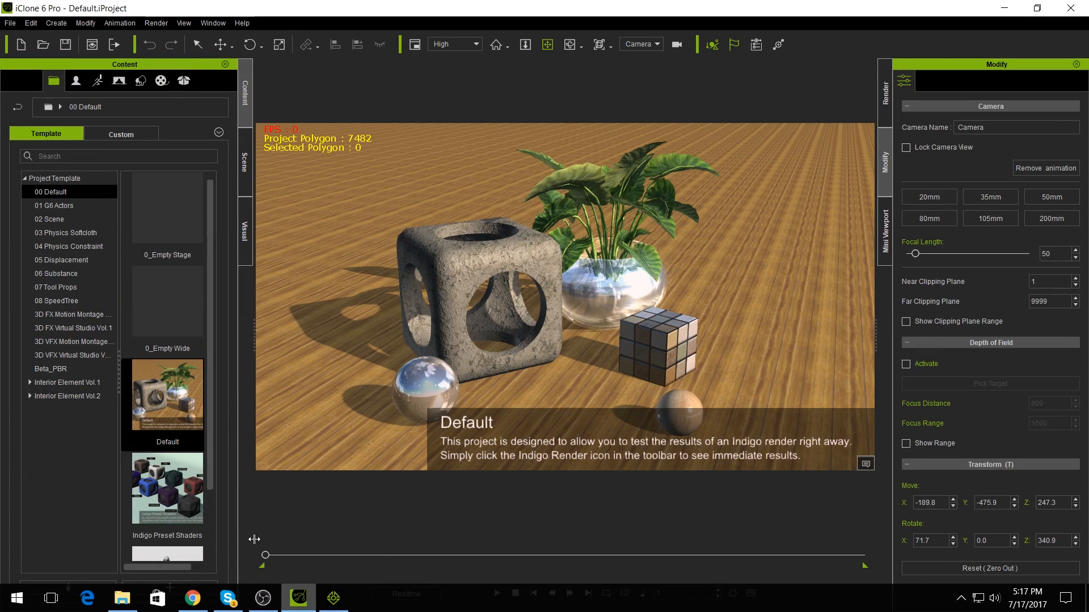
click(244, 216)
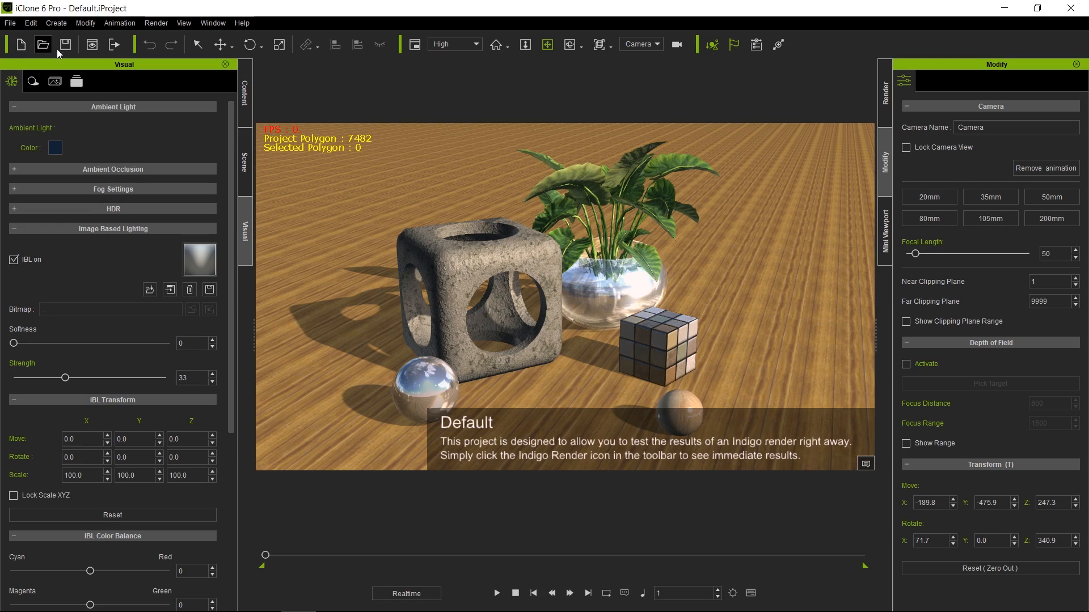
In iClone 6, load the 0_Empty Wide project and turn on its image-based lighting, then switch back to iClone 7
click(244, 99)
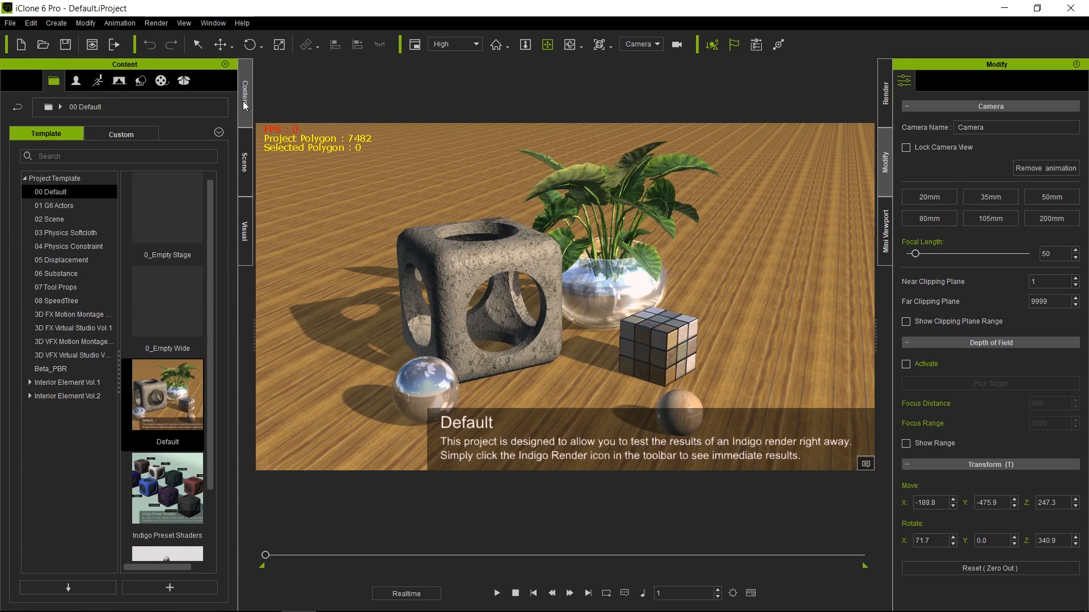
double_click(172, 287)
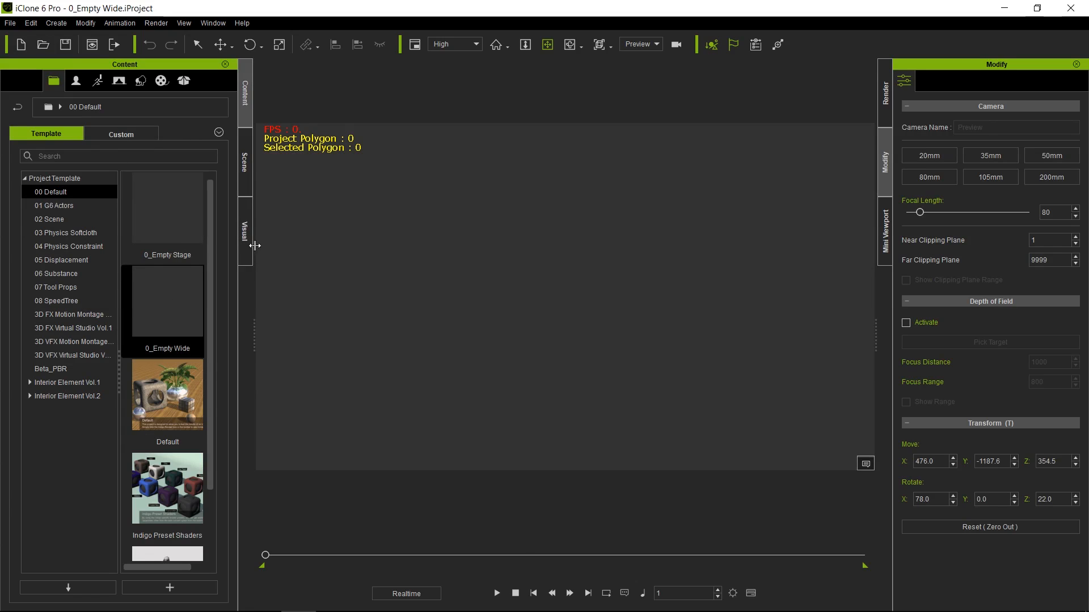
click(243, 231)
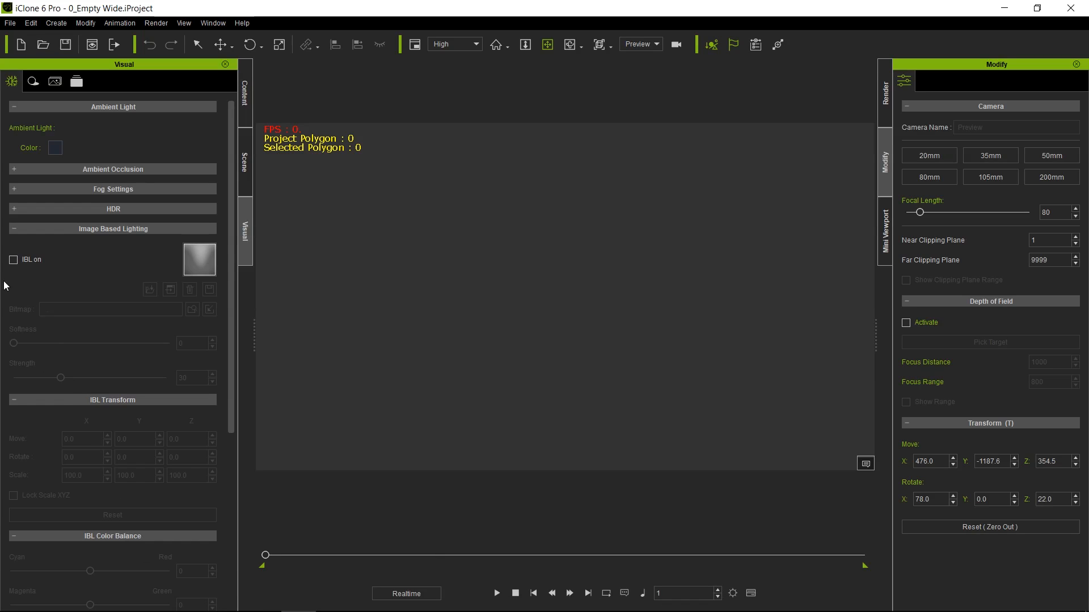
click(13, 260)
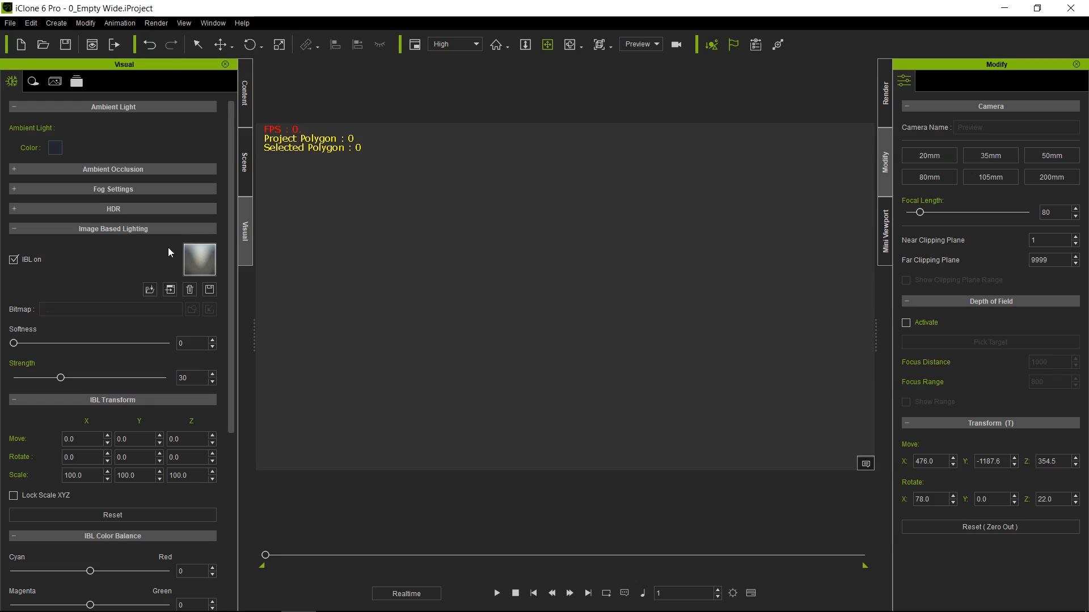
mouse_move(299, 600)
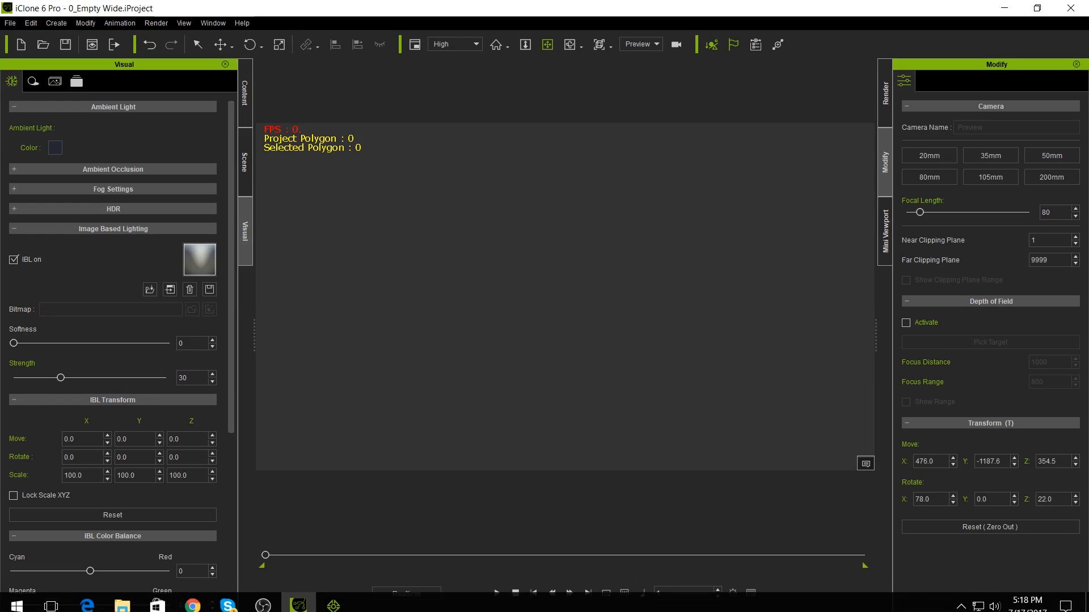
click(333, 598)
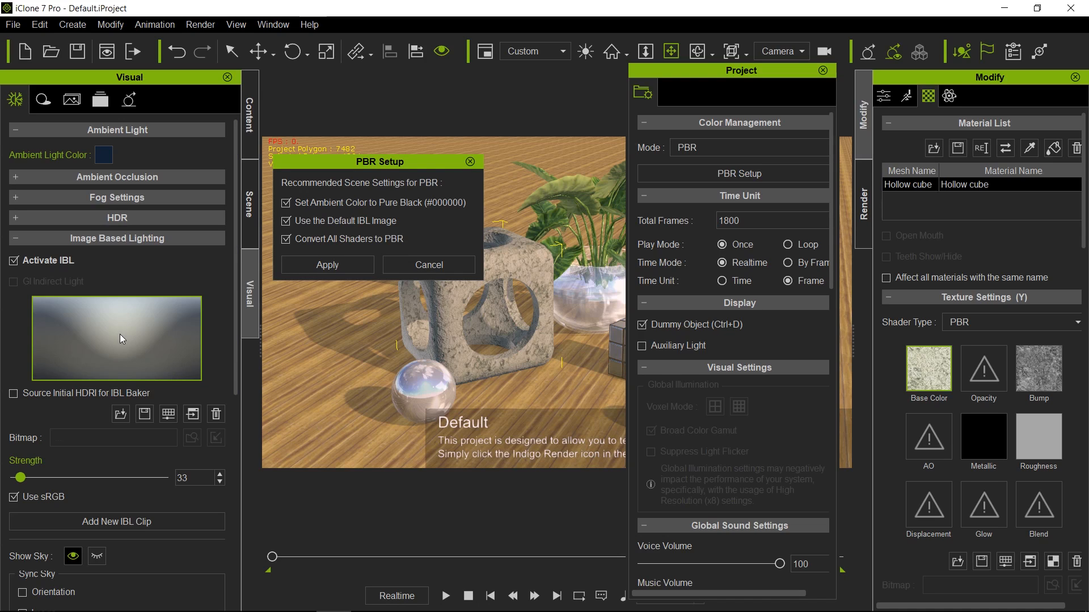
Apply all three recommended PBR scene settings, accept clearing the Ambient Light and IBL animation data, and close the project settings
click(342, 267)
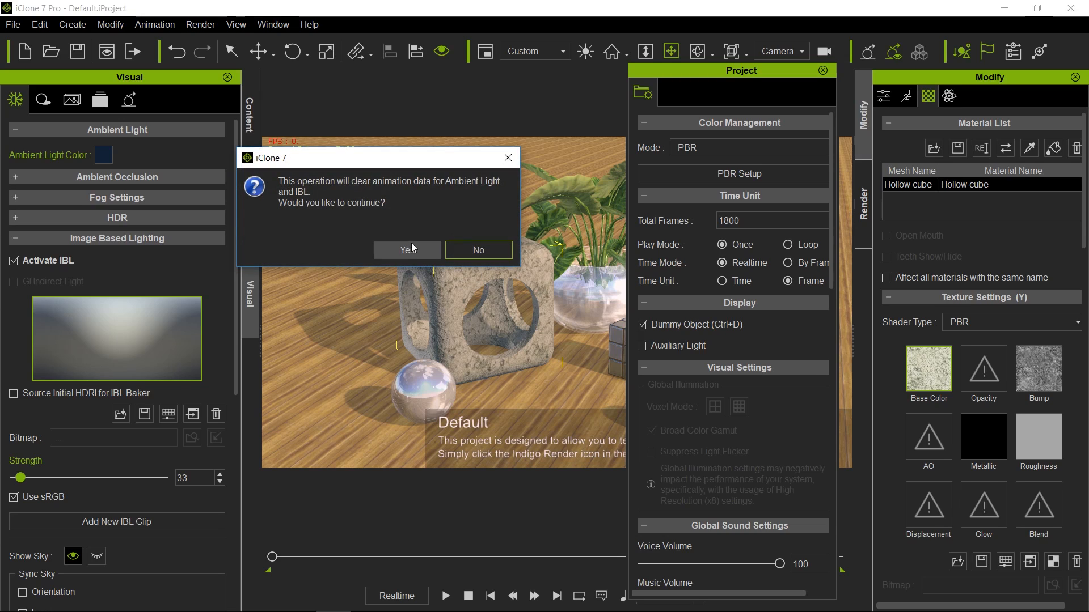
click(412, 246)
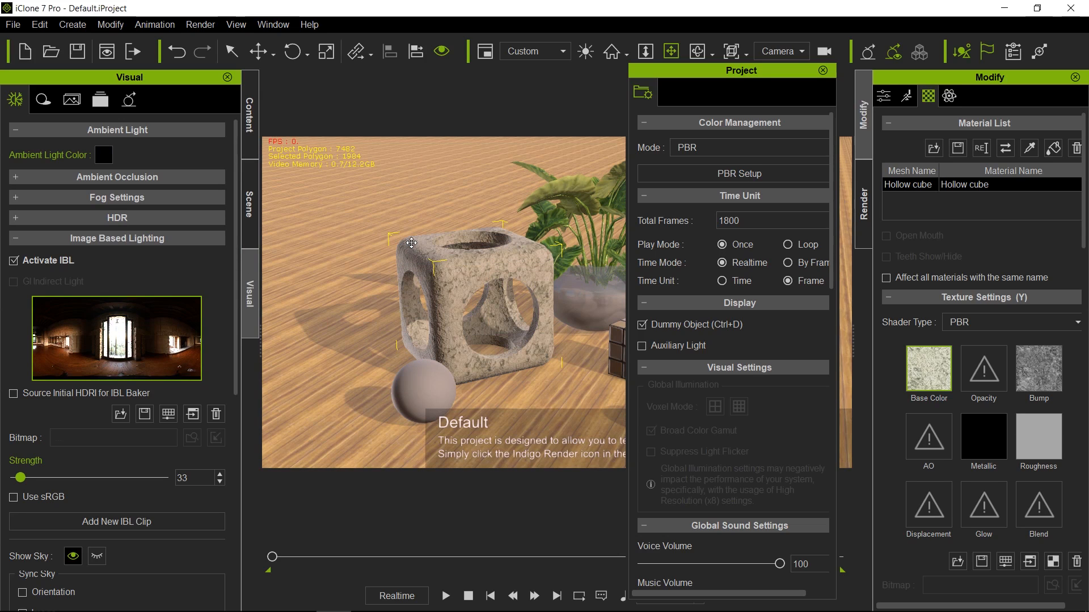
click(703, 70)
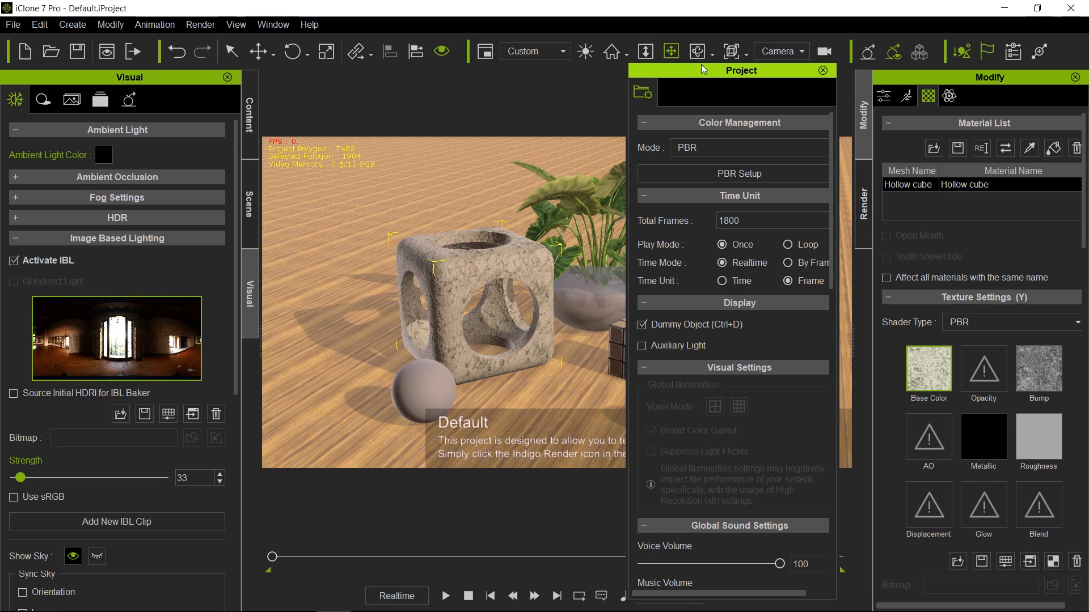
drag(703, 70, 814, 56)
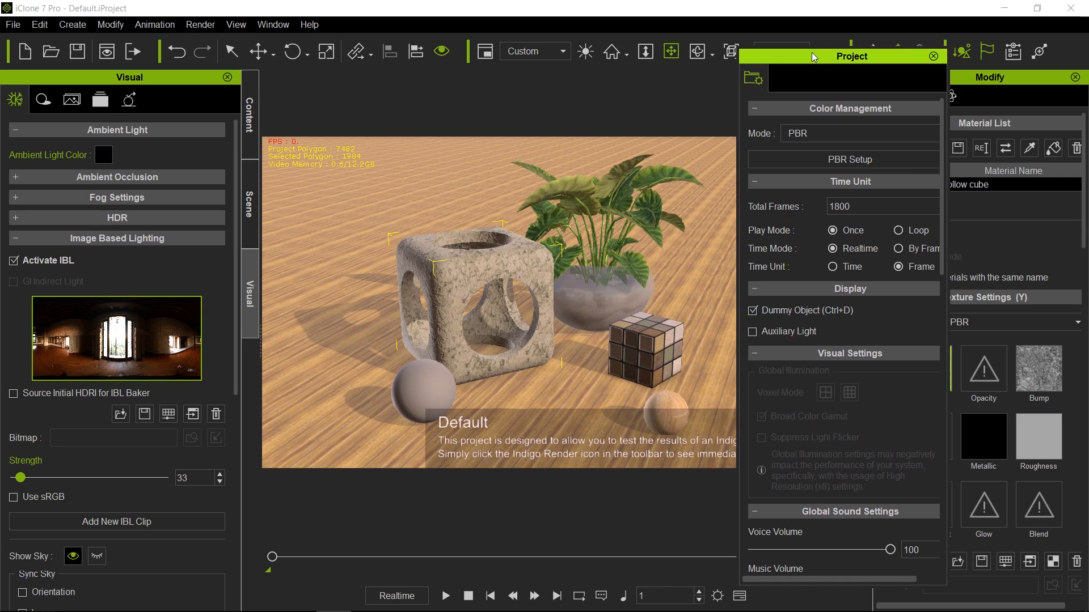
click(933, 57)
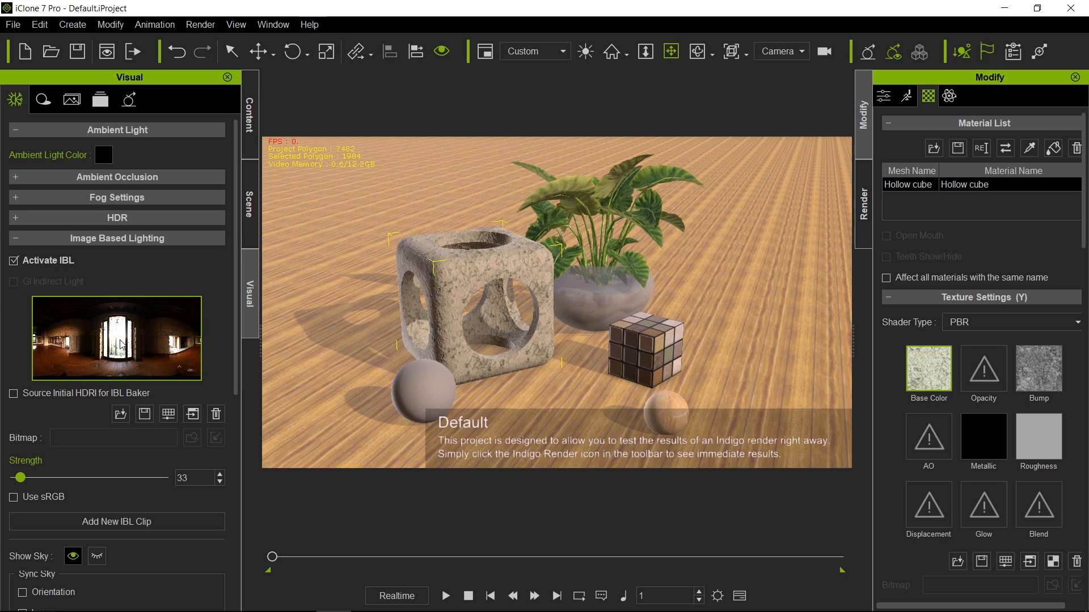
Load bonifacio_aragon_stairs as the image-based lighting map and switch ambient occlusion to View AO
click(121, 414)
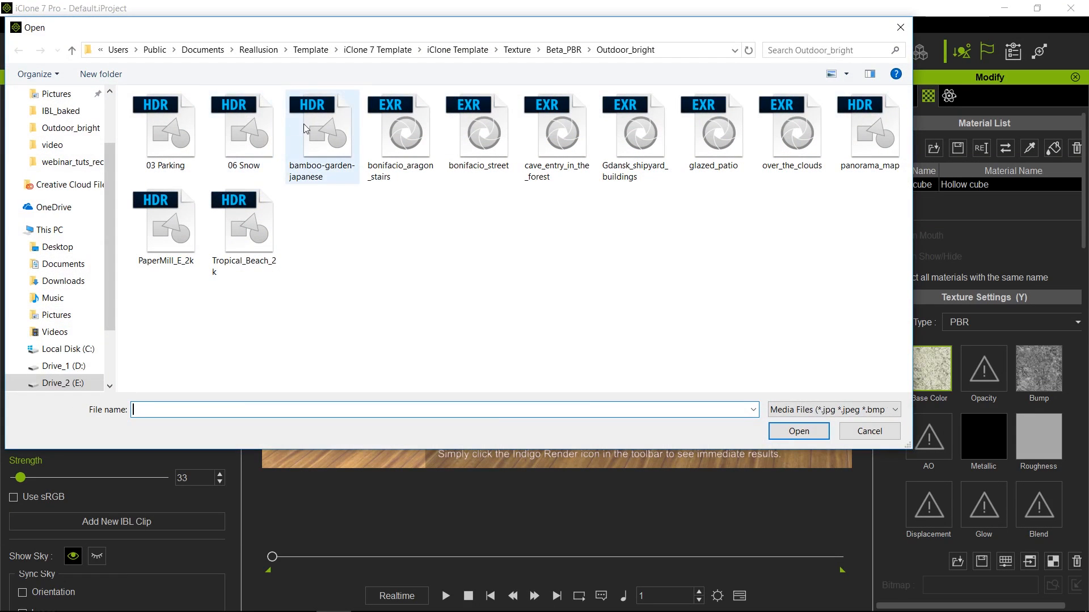
click(402, 129)
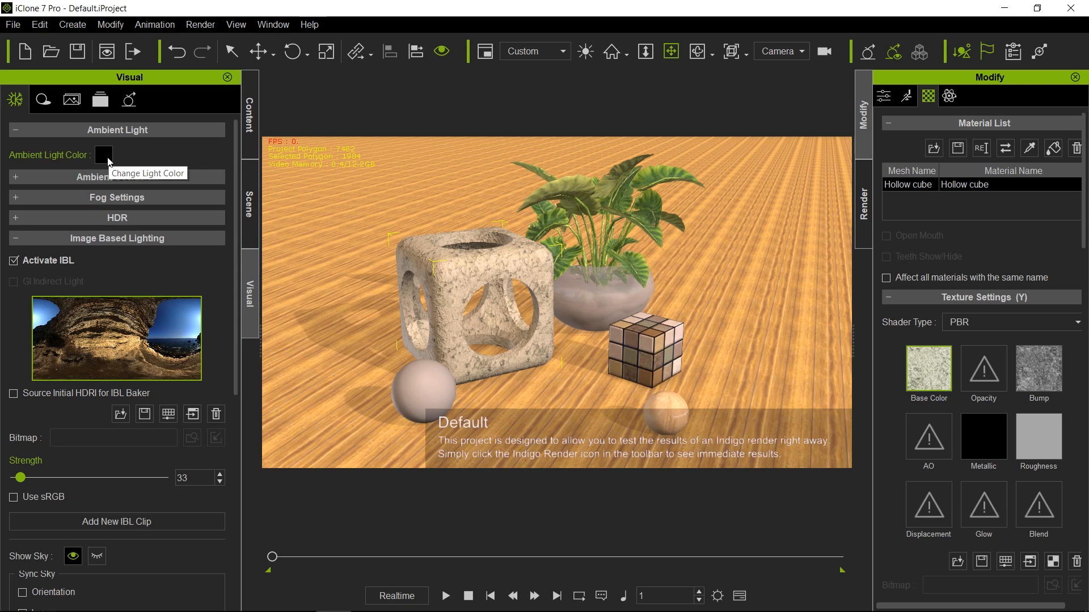
click(18, 178)
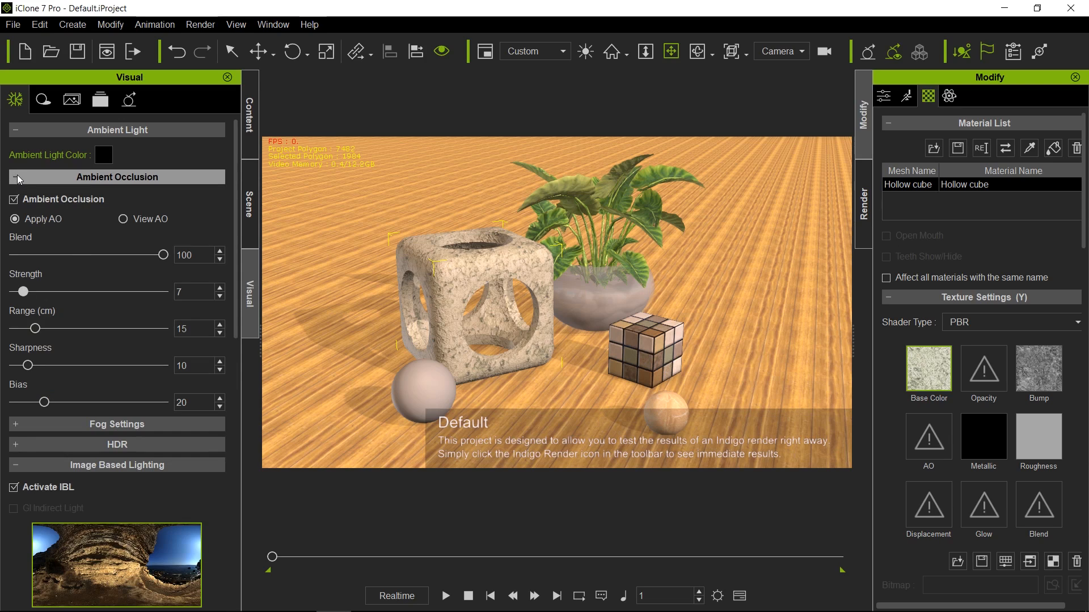
click(123, 220)
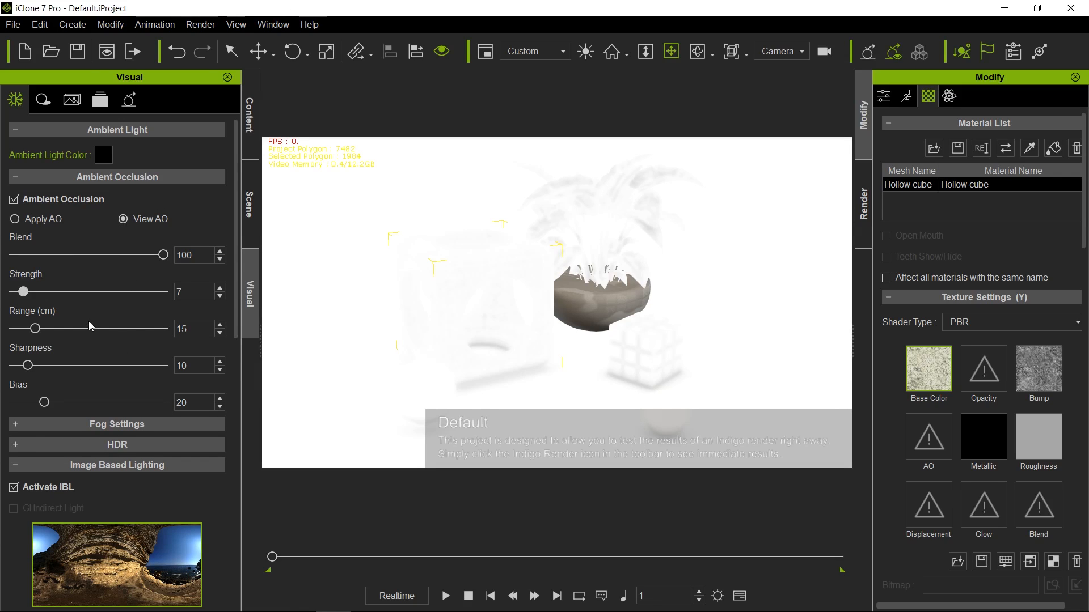
Delete the caption image layer from the scene
click(250, 205)
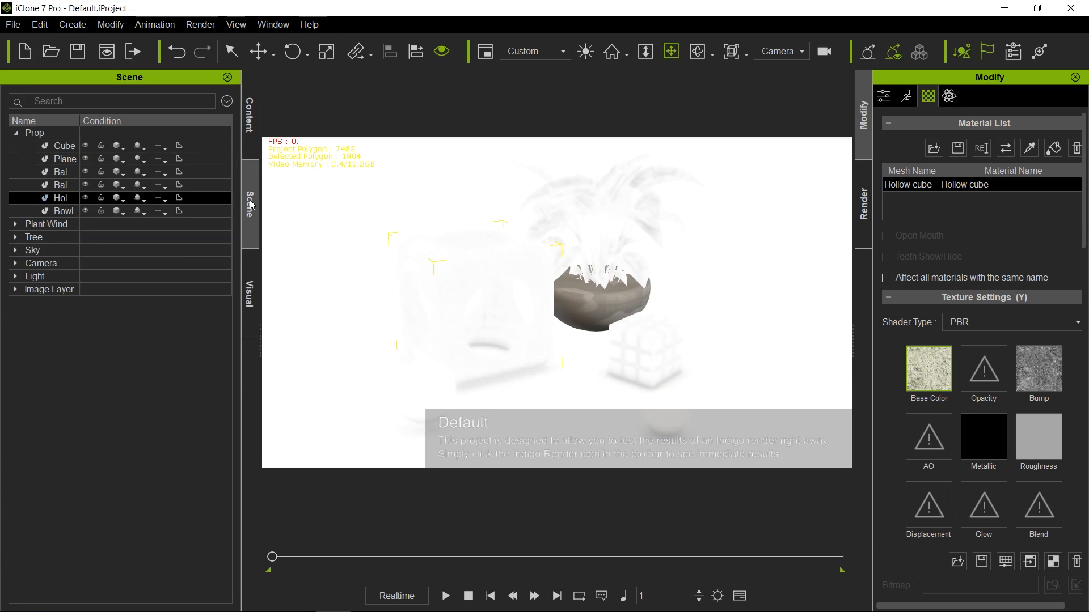
click(16, 289)
click(95, 304)
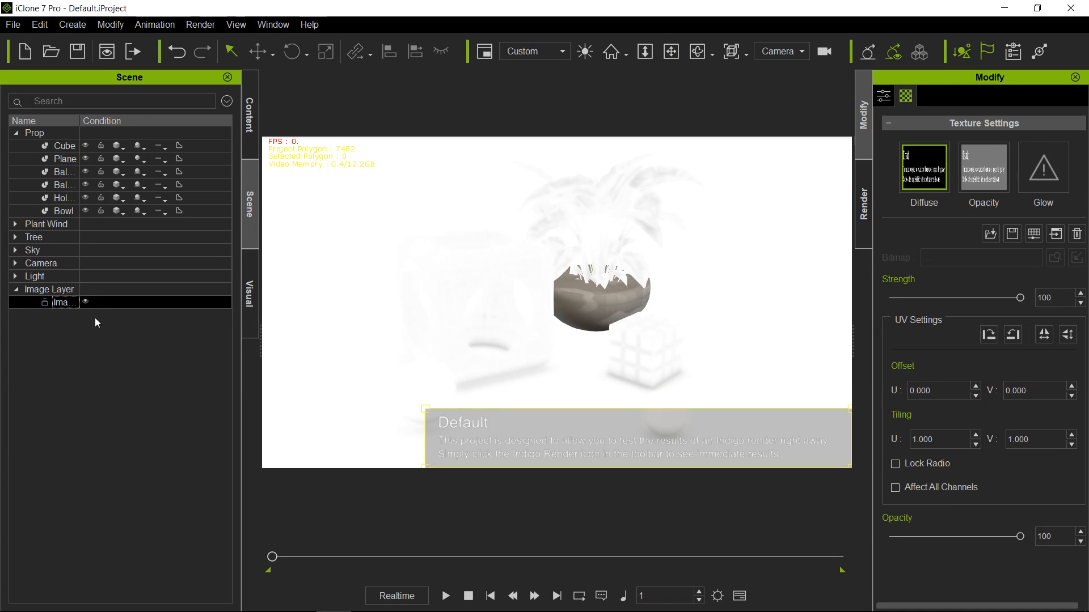
key(Delete)
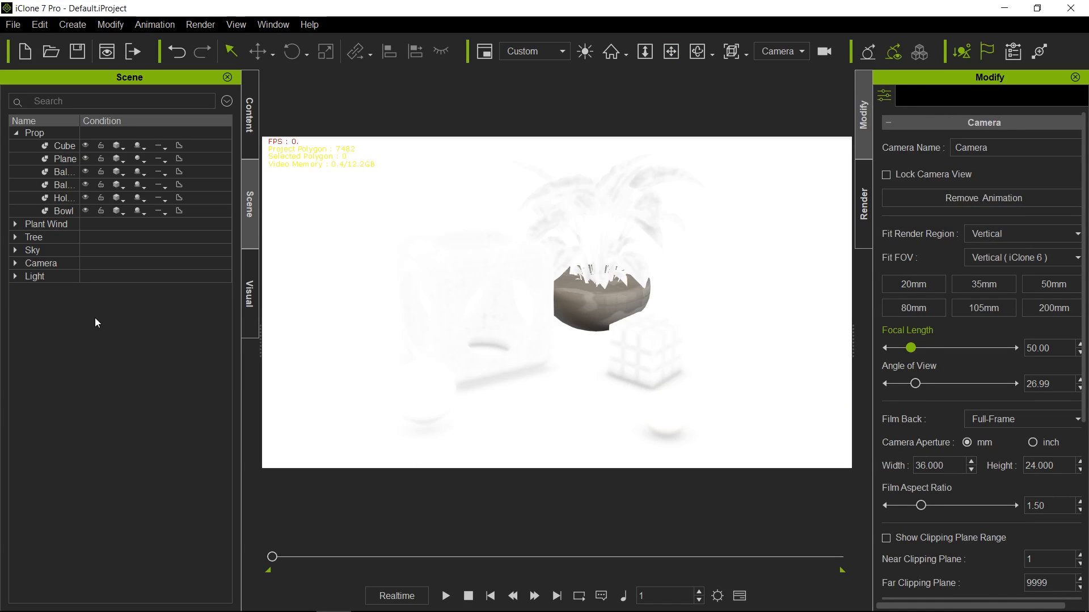
Set the ambient occlusion strength to 45, range to 14 cm, sharpness to 4 and bias to 5, and switch to Apply AO
click(254, 279)
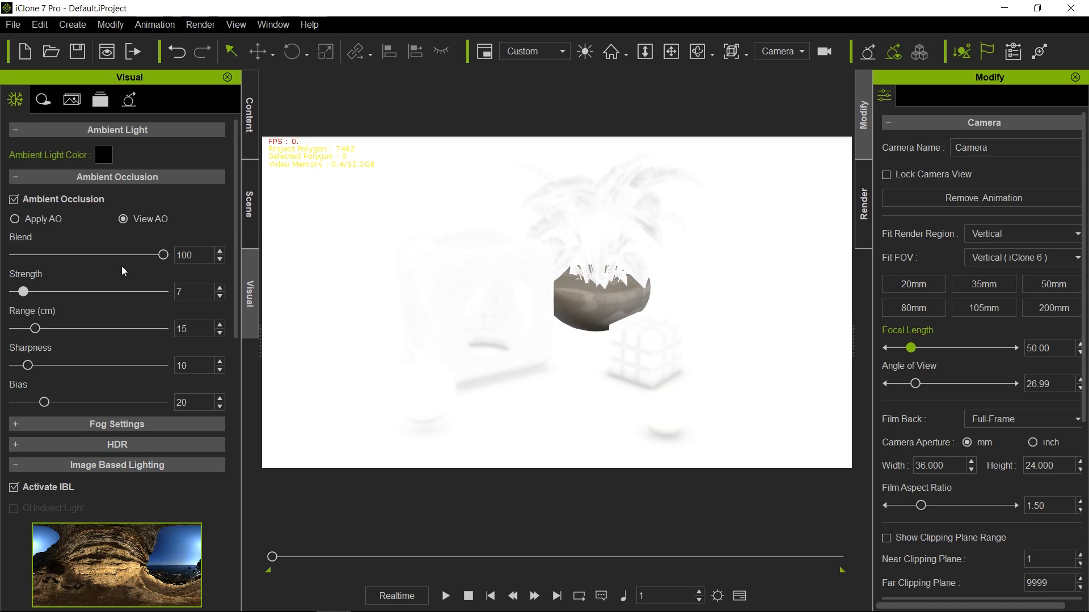
mouse_move(26, 291)
mouse_down()
mouse_move(111, 298)
mouse_move(83, 299)
mouse_up()
mouse_move(35, 329)
mouse_down()
mouse_move(50, 326)
mouse_move(34, 328)
mouse_up()
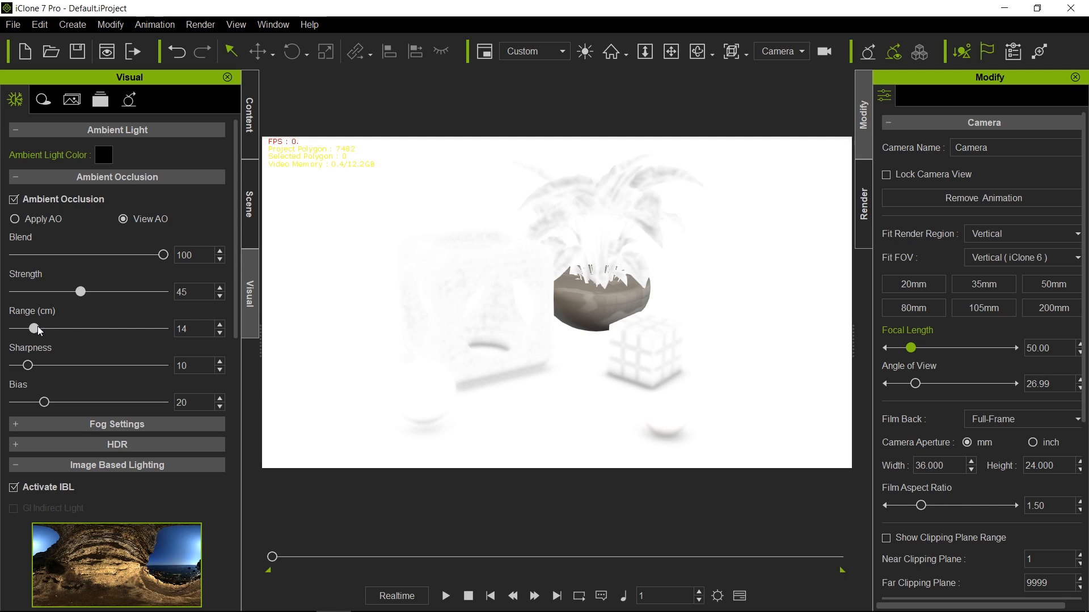
drag(28, 366, 18, 367)
drag(45, 402, 22, 402)
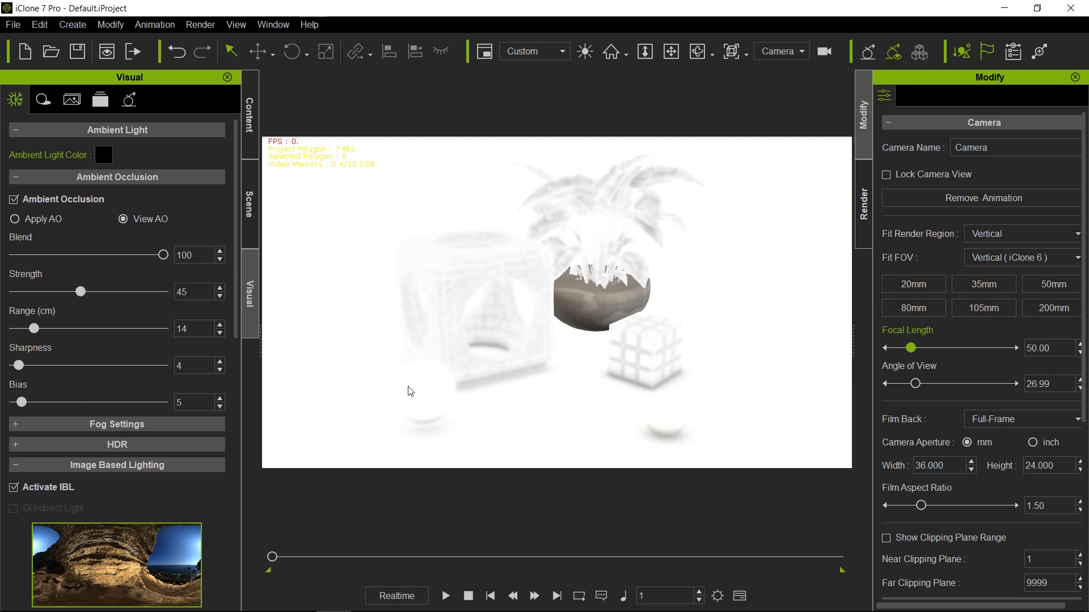
right_drag(722, 268, 585, 229)
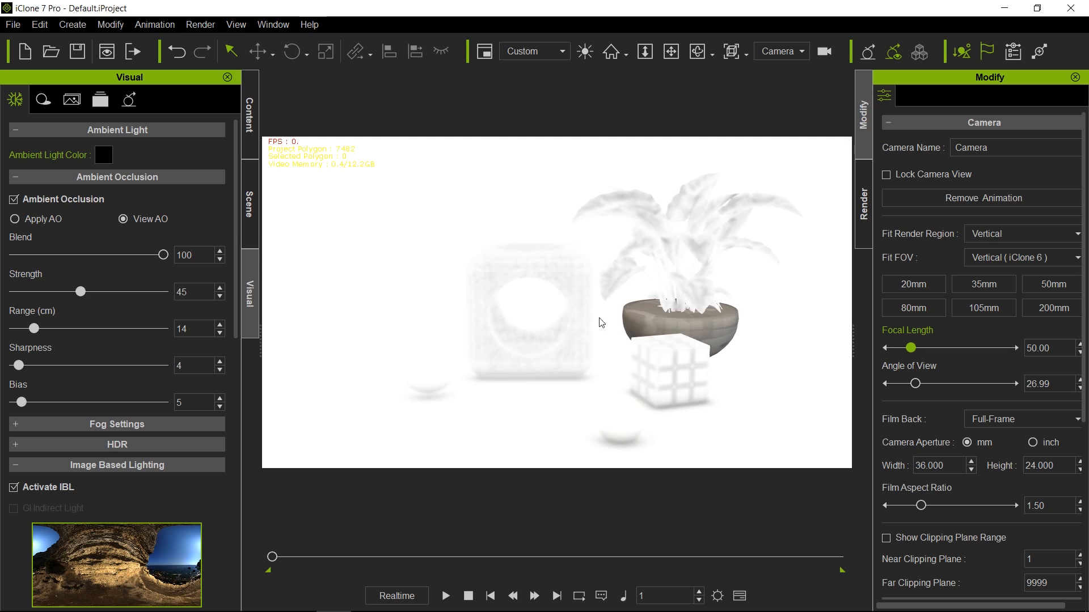
click(15, 219)
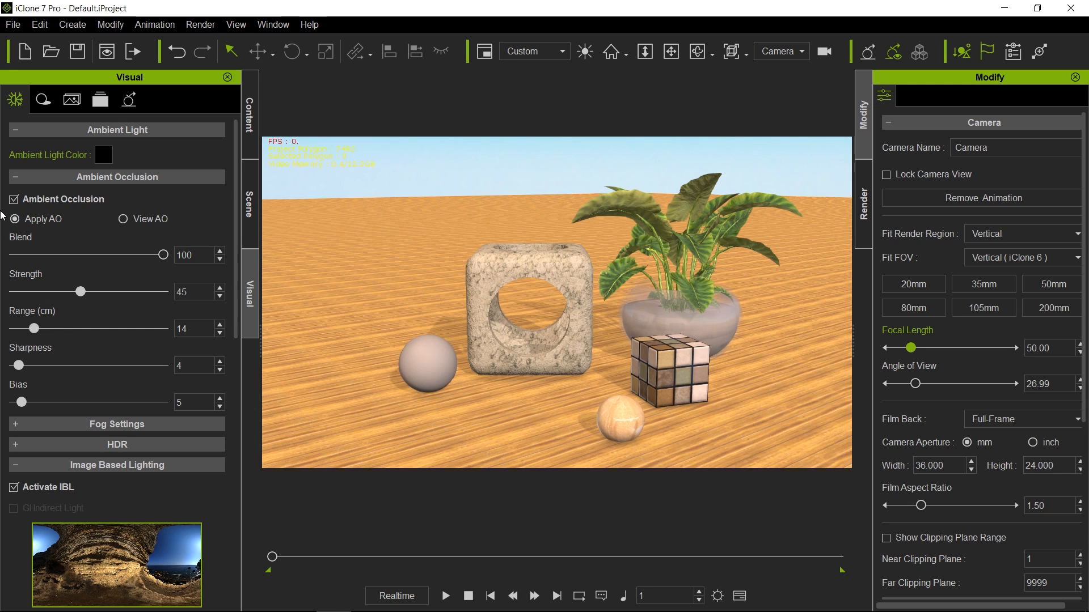
click(17, 179)
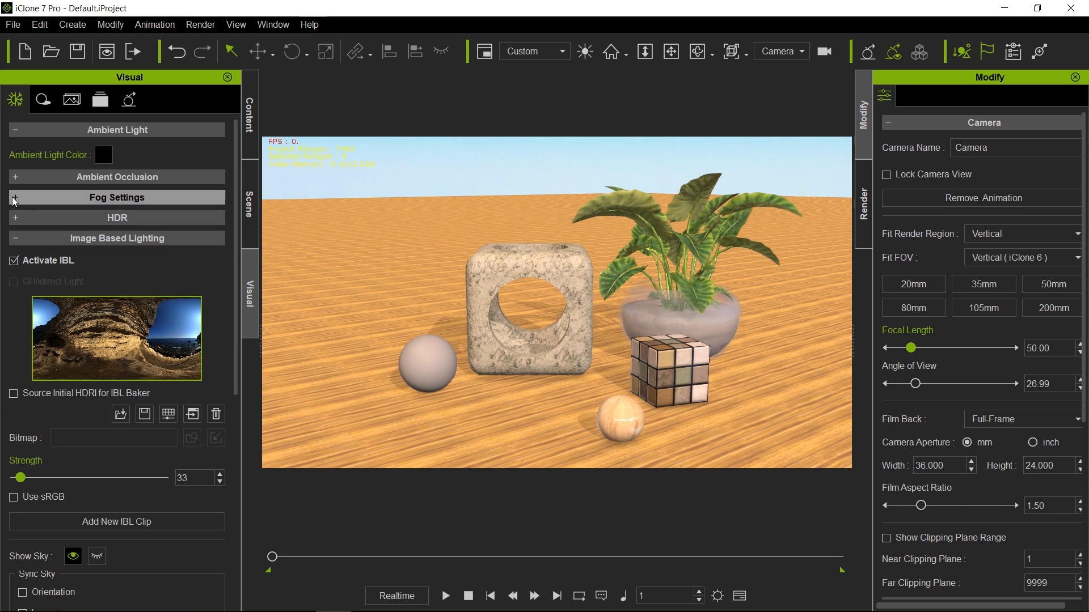
Turn off the scene's fog in the fog settings
click(16, 199)
click(14, 220)
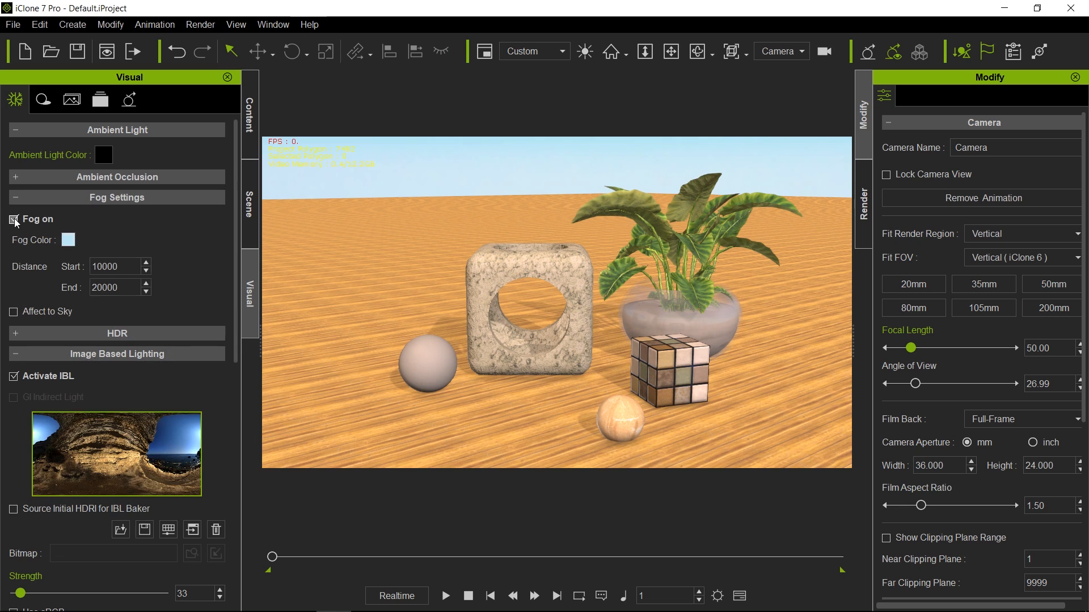
click(14, 220)
click(15, 220)
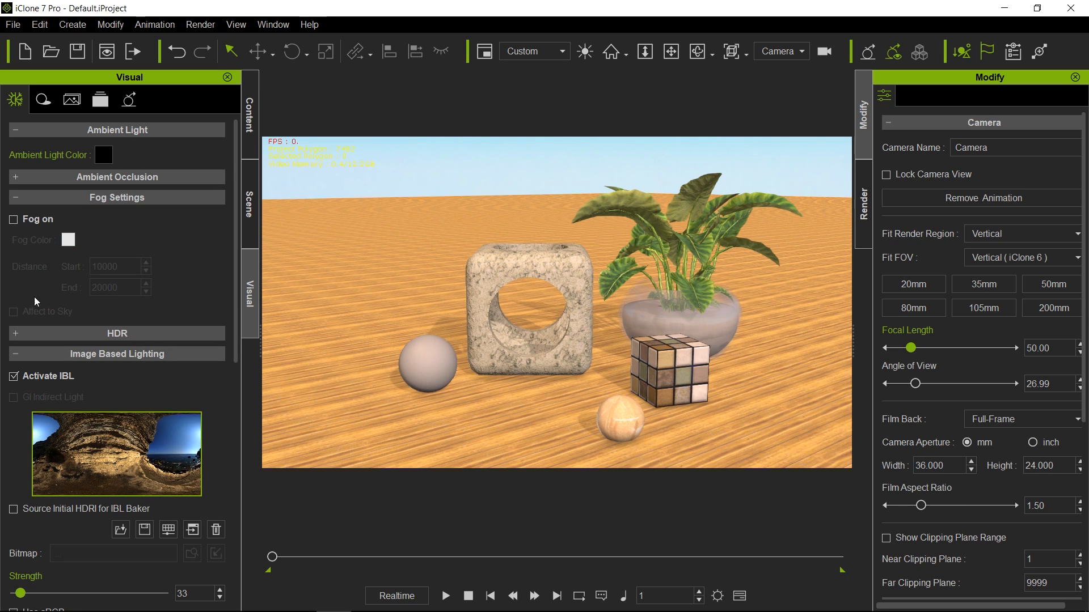
click(15, 194)
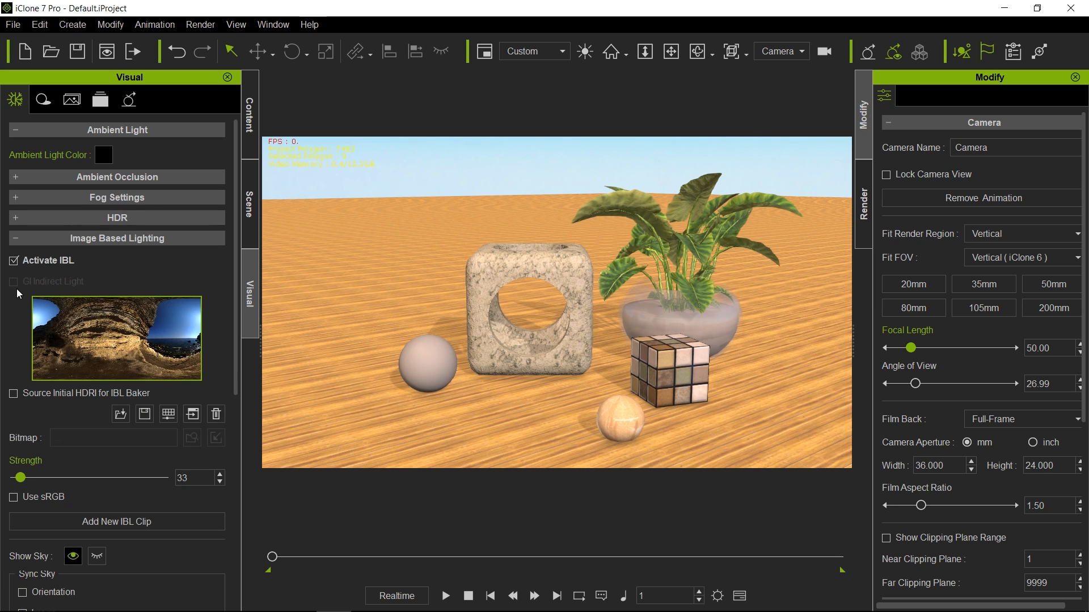
Enable Tone Map for the HDR effect and set its glare type to Disabled
click(15, 219)
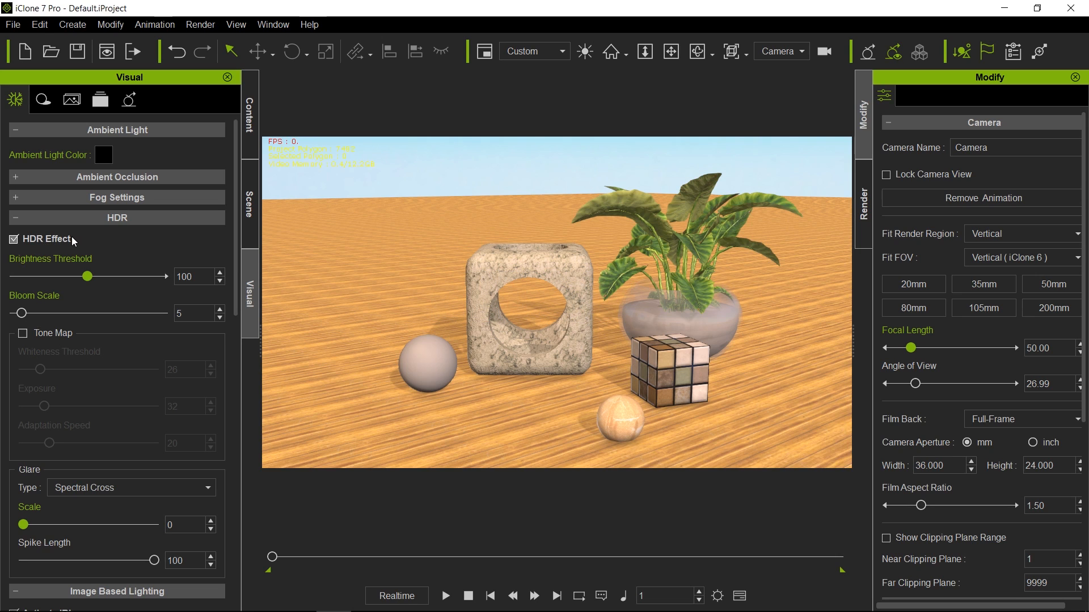
click(23, 333)
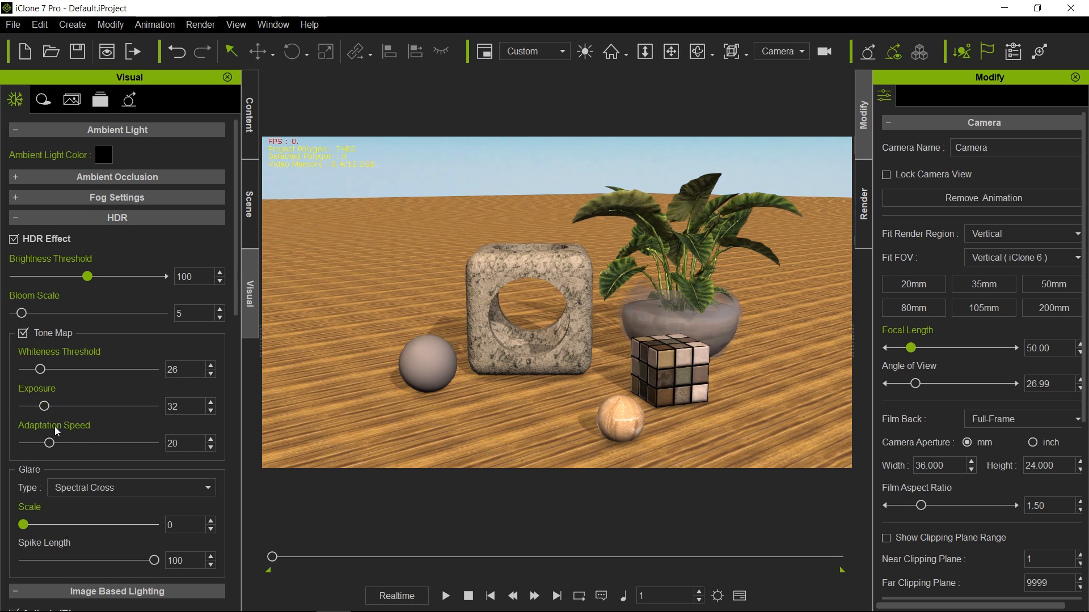
click(116, 488)
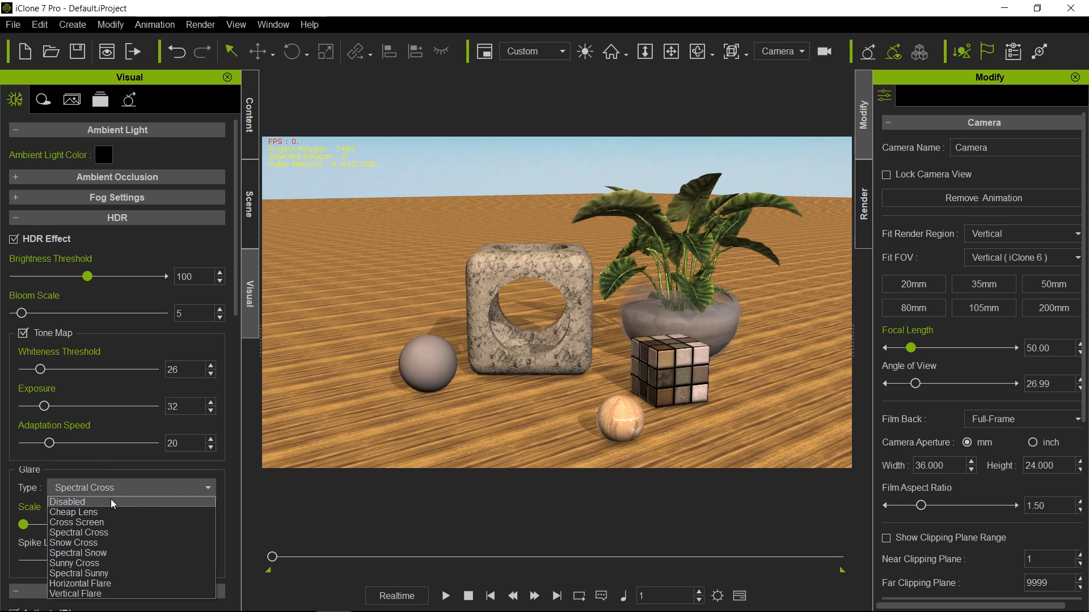
click(110, 501)
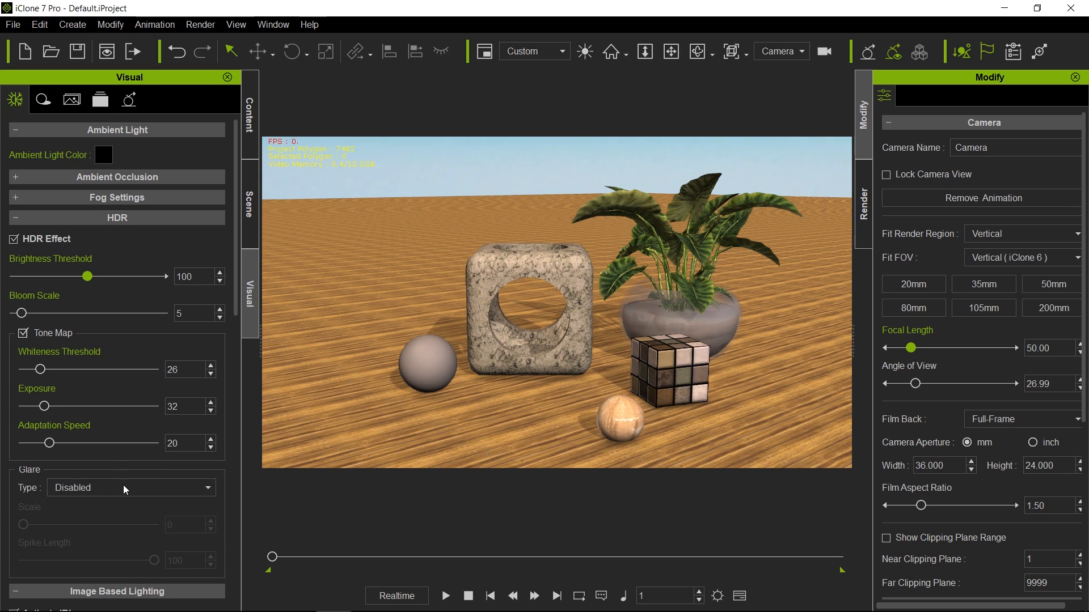
scroll(123, 489, down, 5)
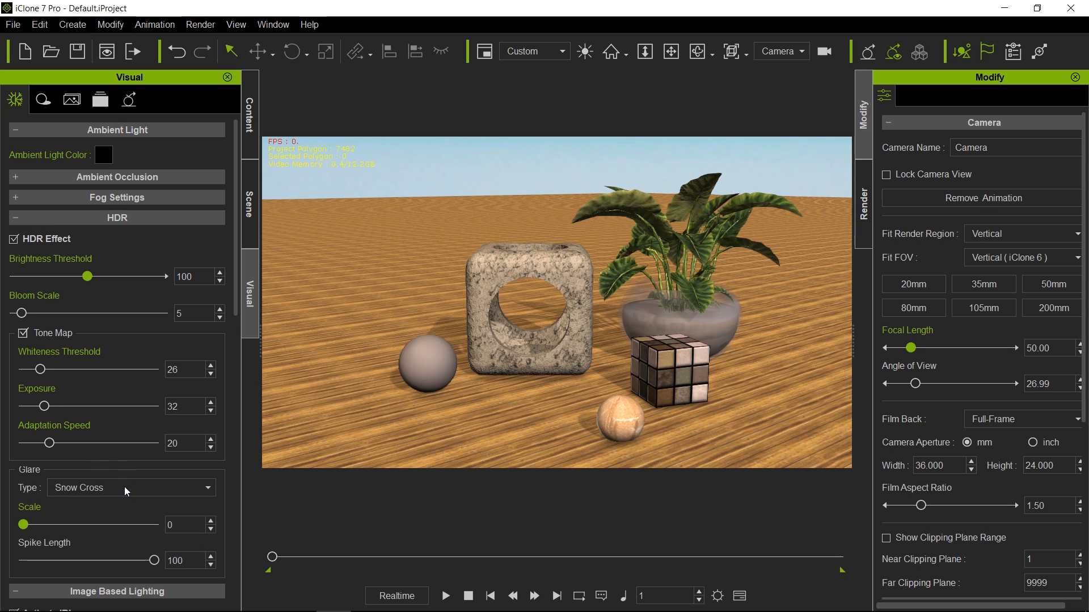
scroll(124, 487, up, 5)
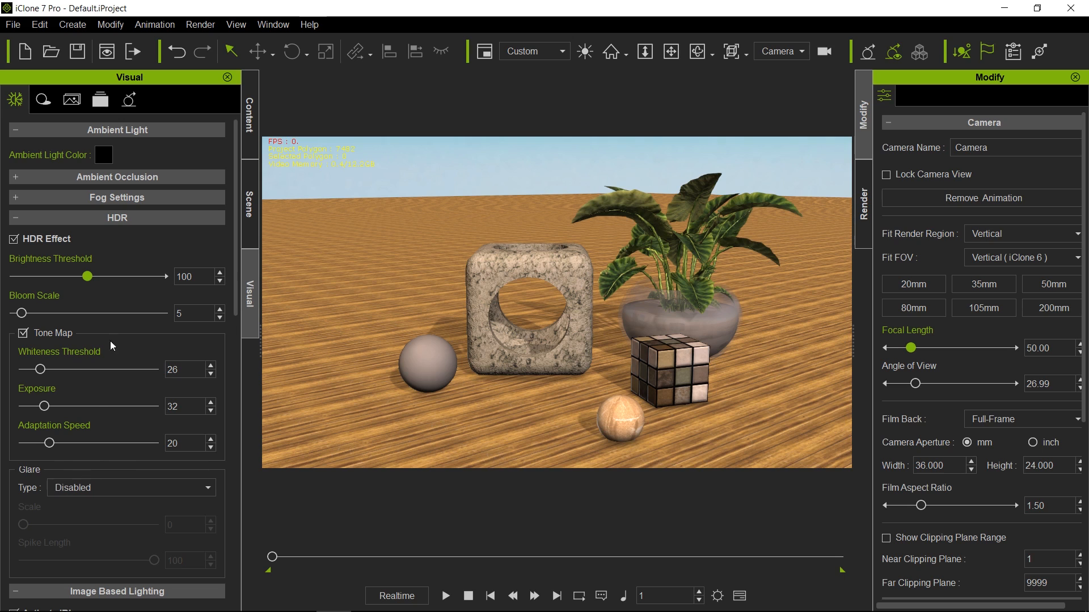
click(15, 219)
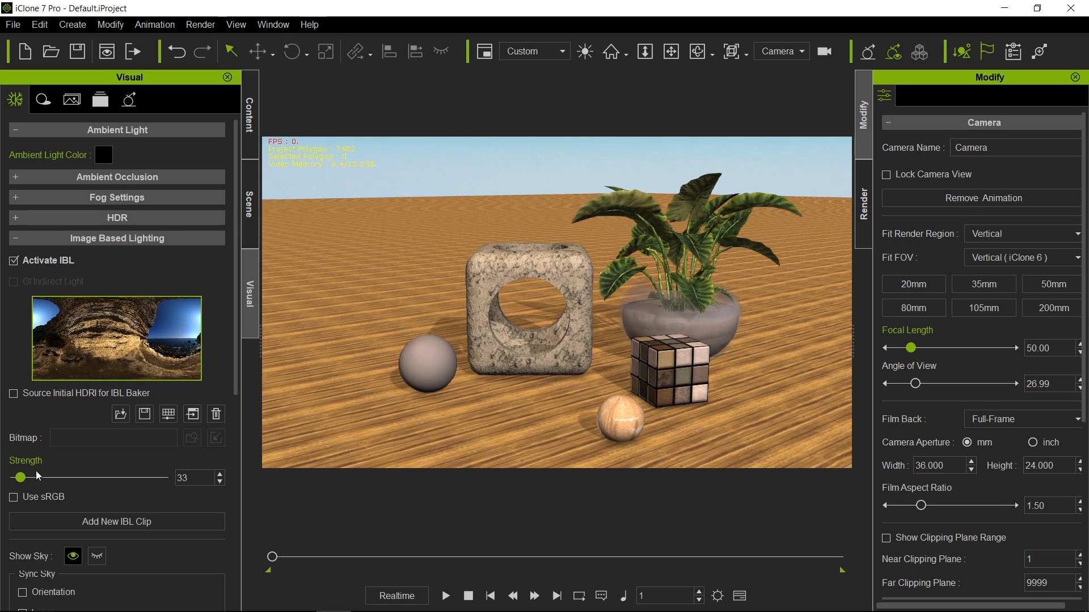
Turn off both directional lights in the scene, Key and Dir. Light
click(249, 203)
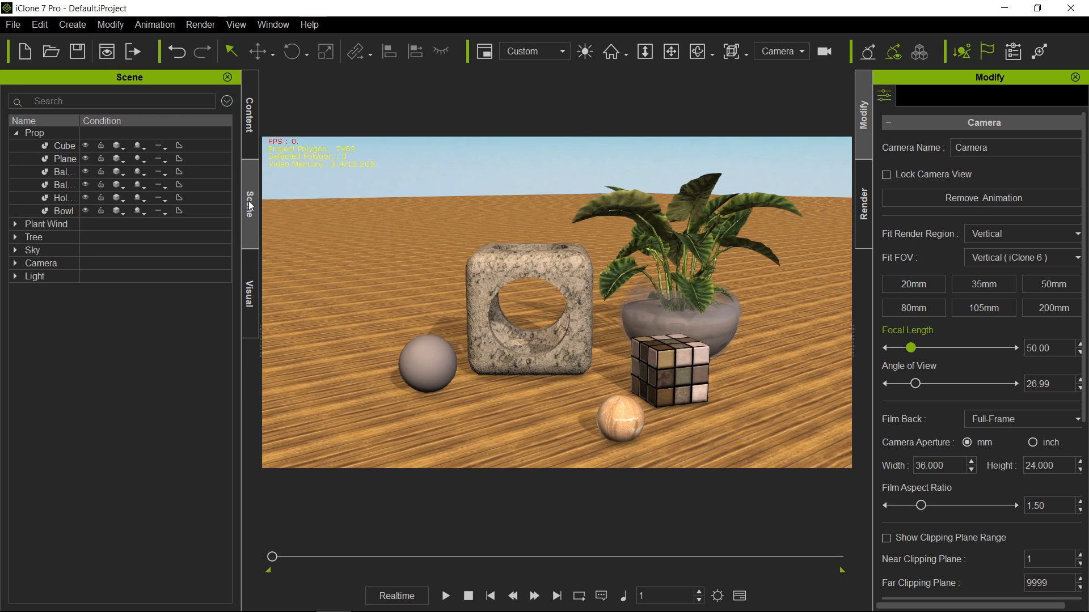
click(17, 277)
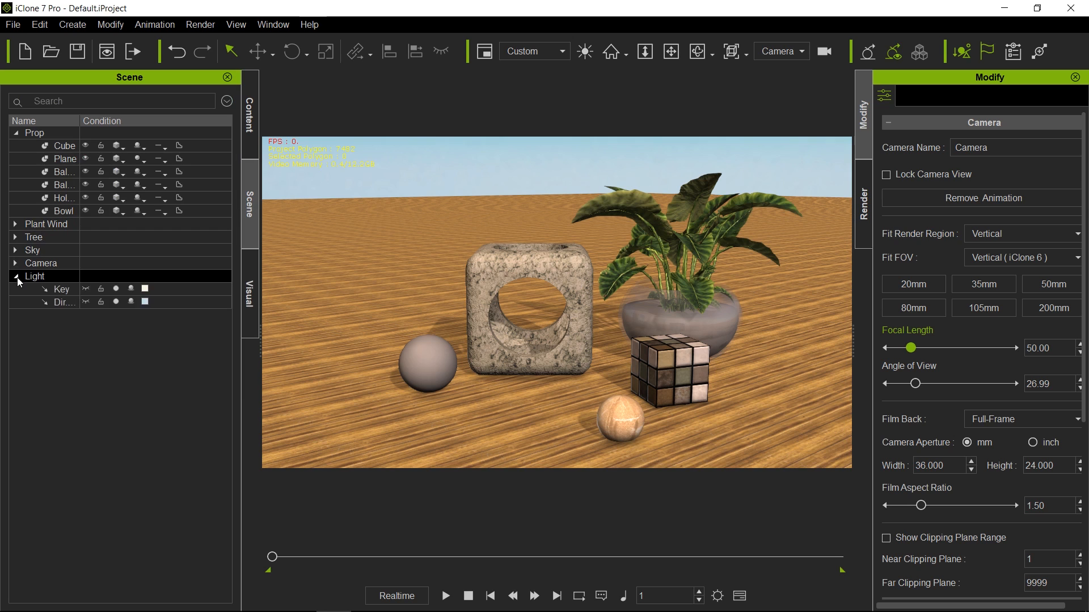
click(116, 289)
click(116, 302)
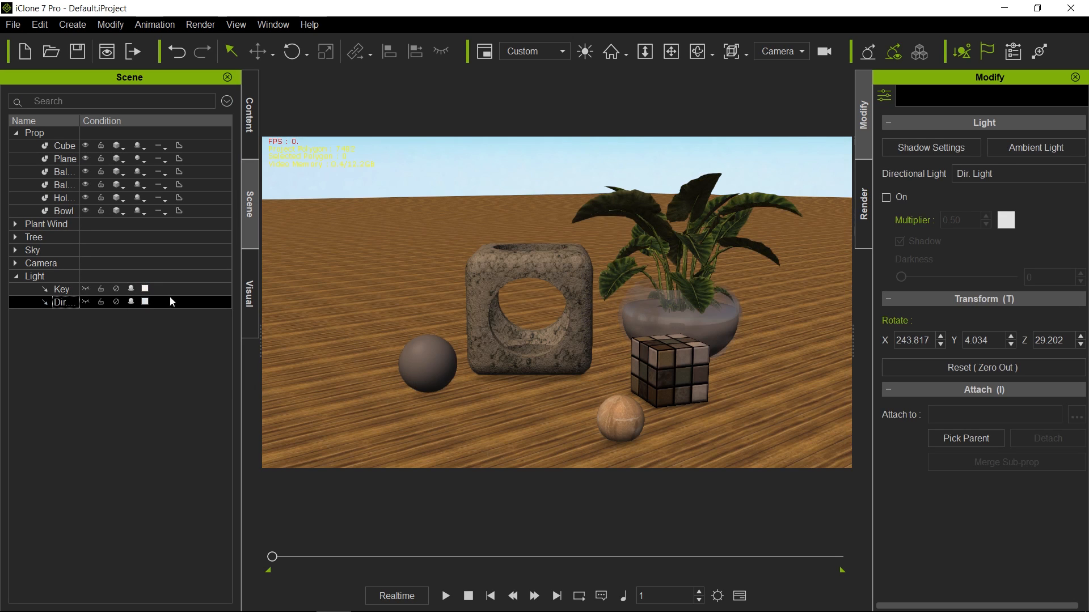
Raise the image-based lighting strength to 82 and deselect the light
click(246, 281)
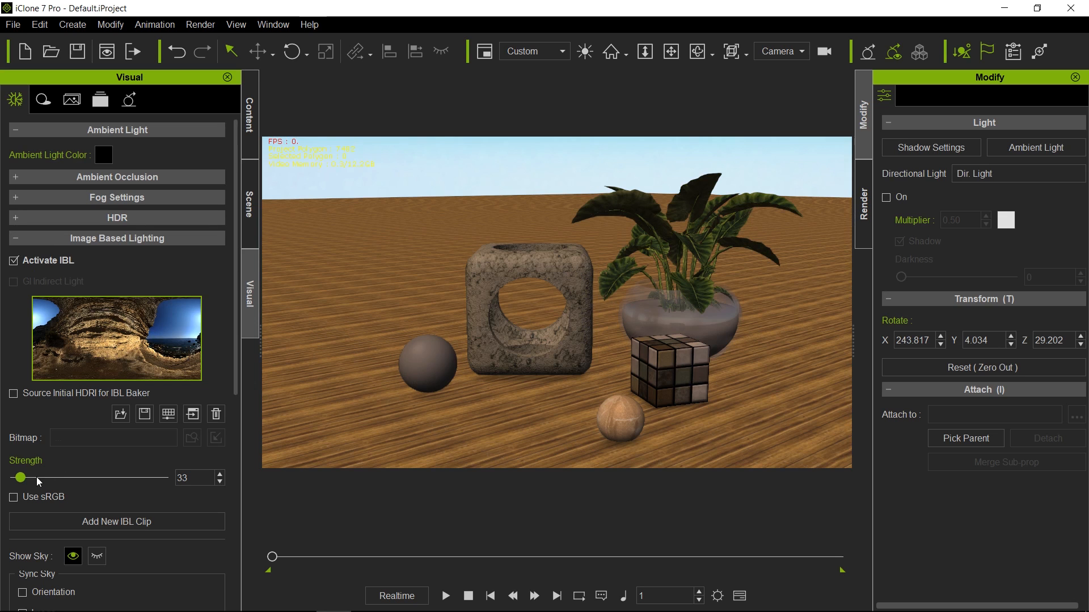
drag(23, 482, 30, 482)
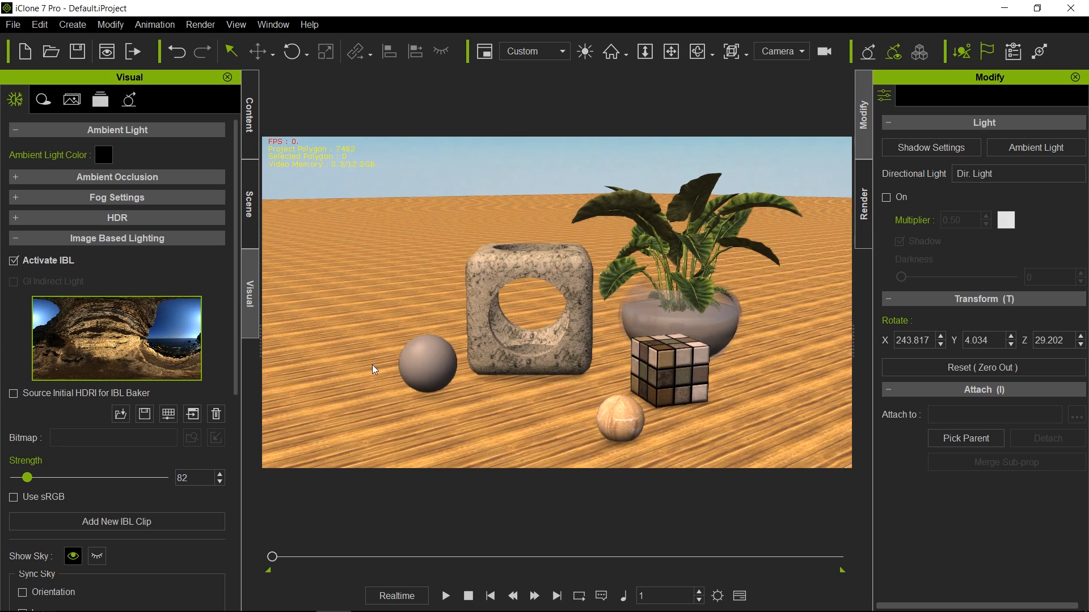
click(779, 331)
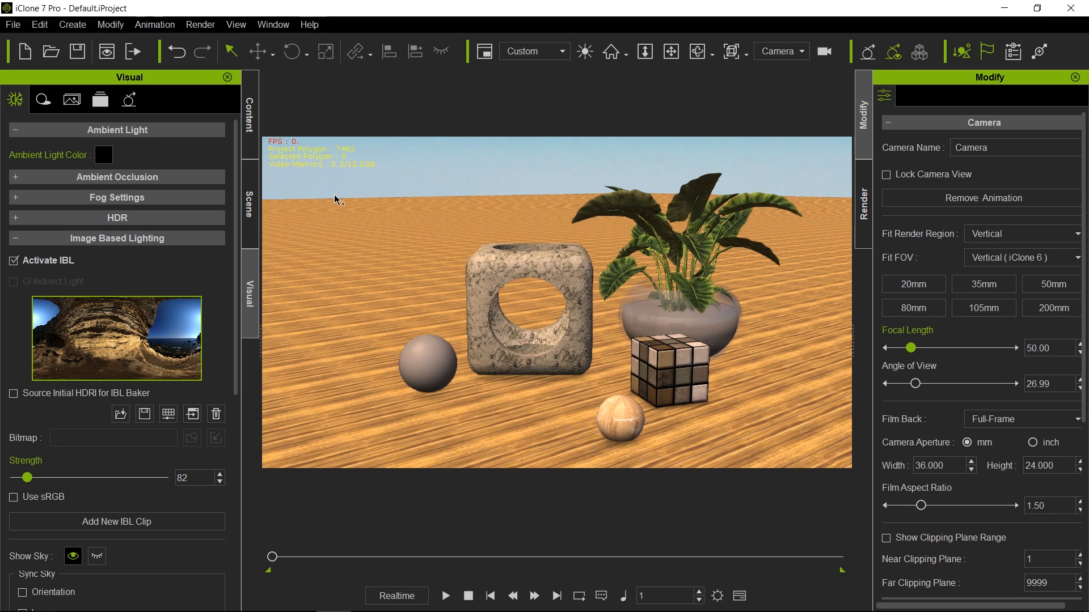
Scale the wooden ground plane down uniformly to about 39.5 on all axes and return to the visual settings
click(250, 205)
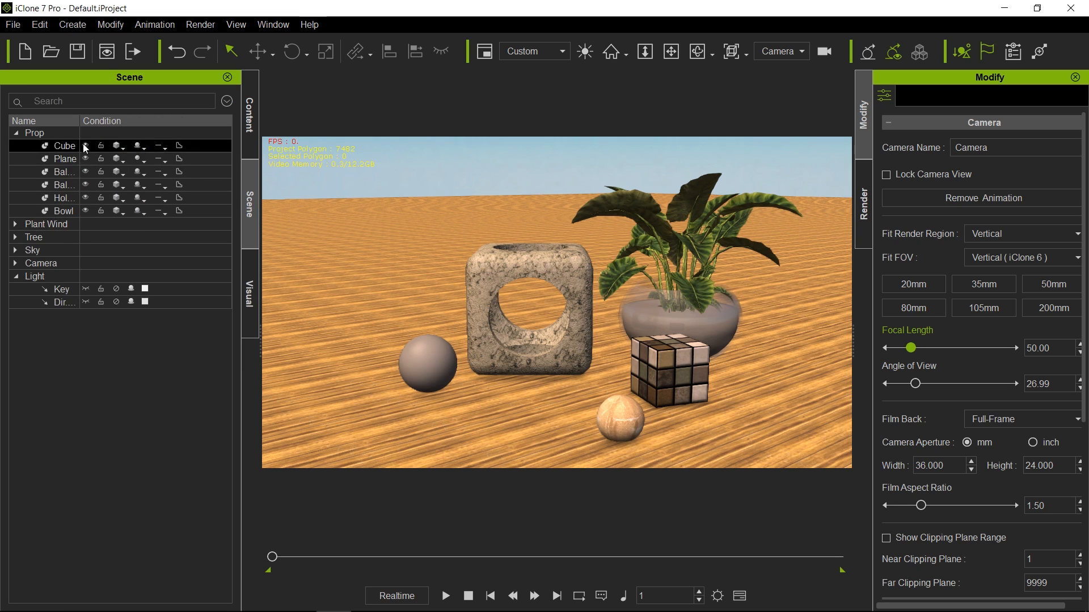
drag(80, 121, 129, 126)
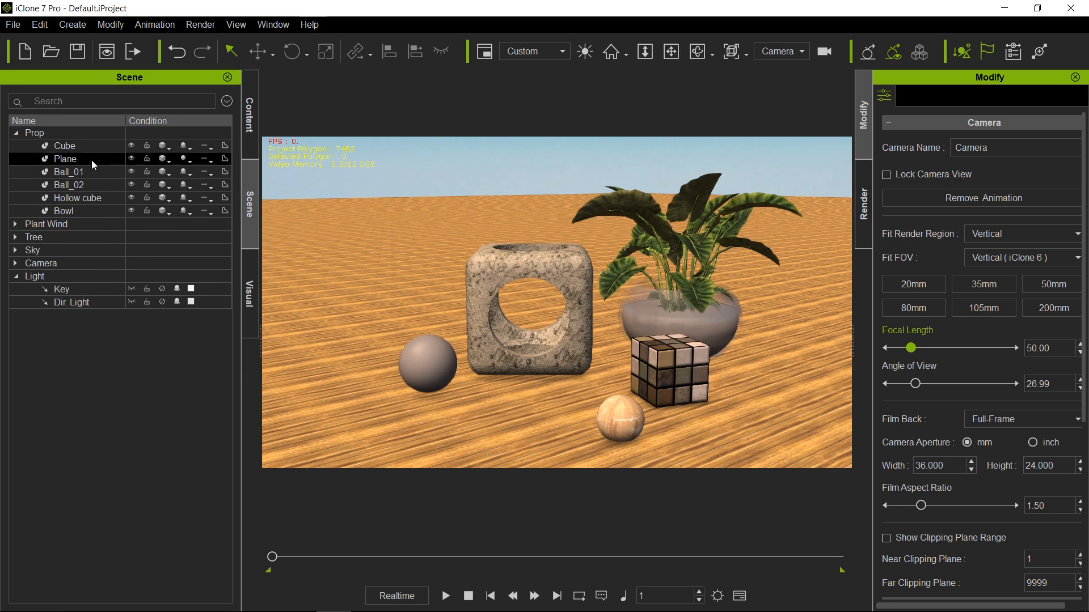
click(329, 376)
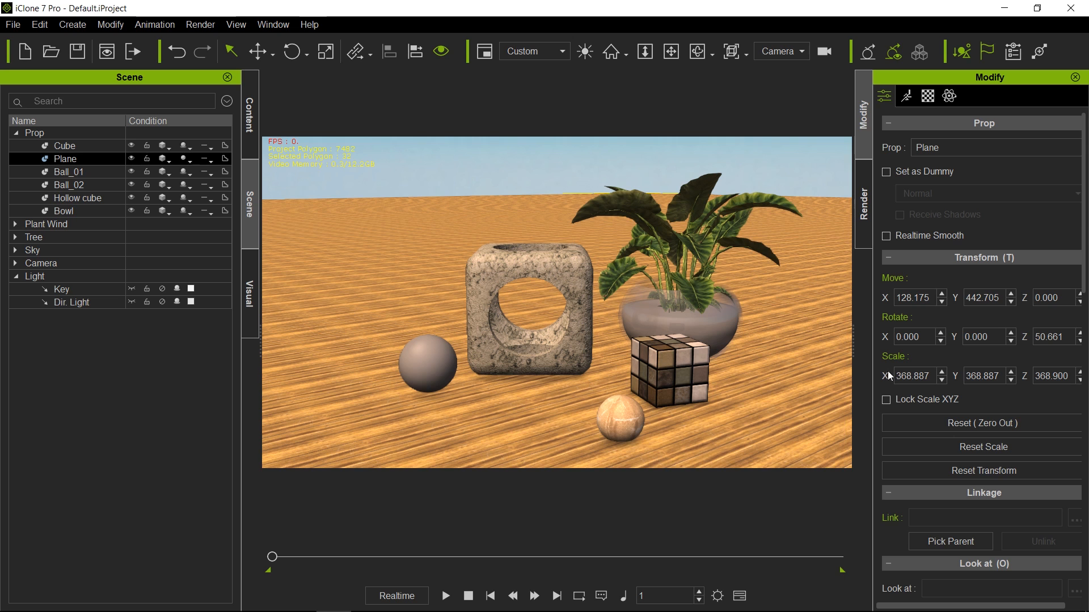
key(r)
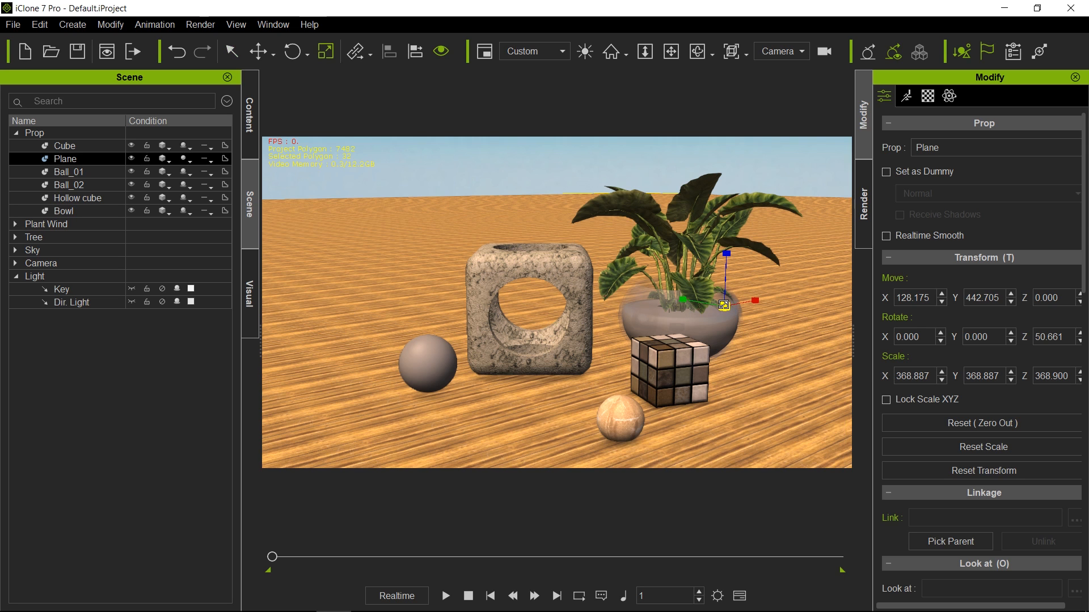
drag(730, 303, 691, 555)
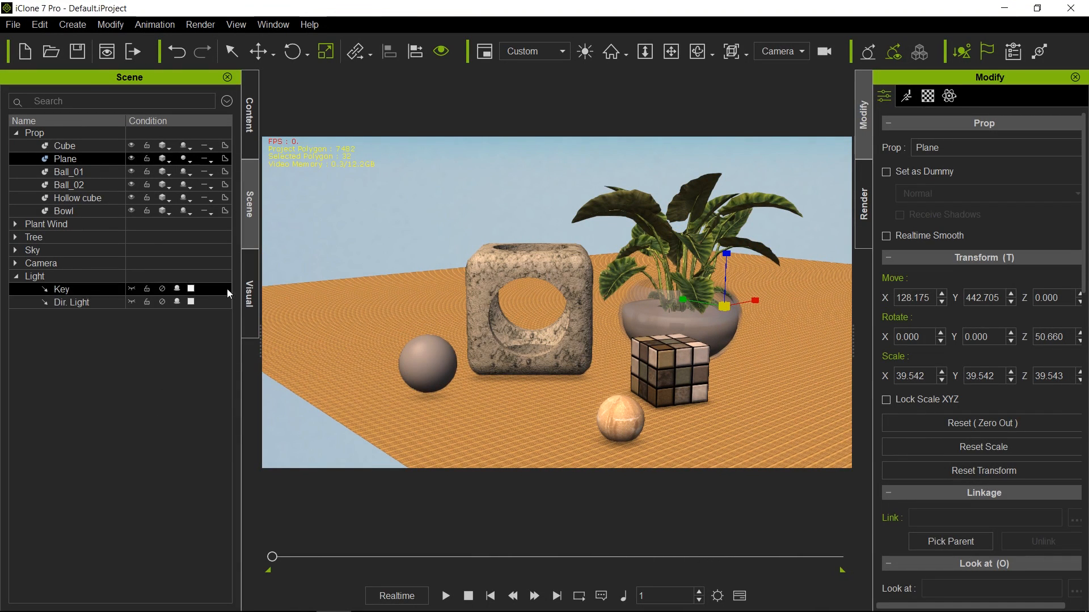
click(247, 277)
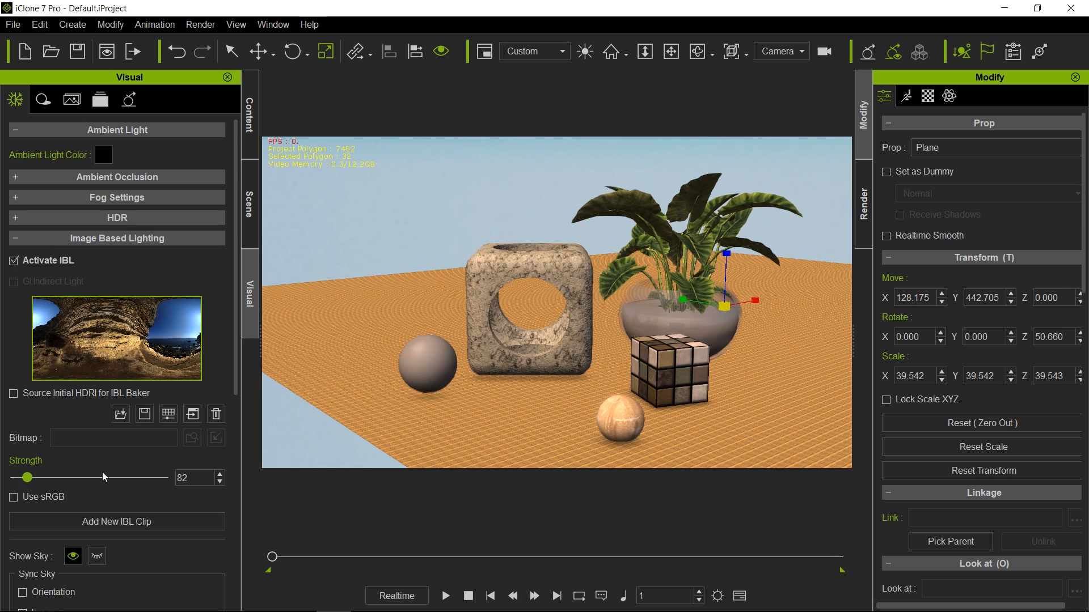
Sync the sky's orientation and image with the image-based lighting so the HDR picture serves as the background
scroll(148, 578, down, 3)
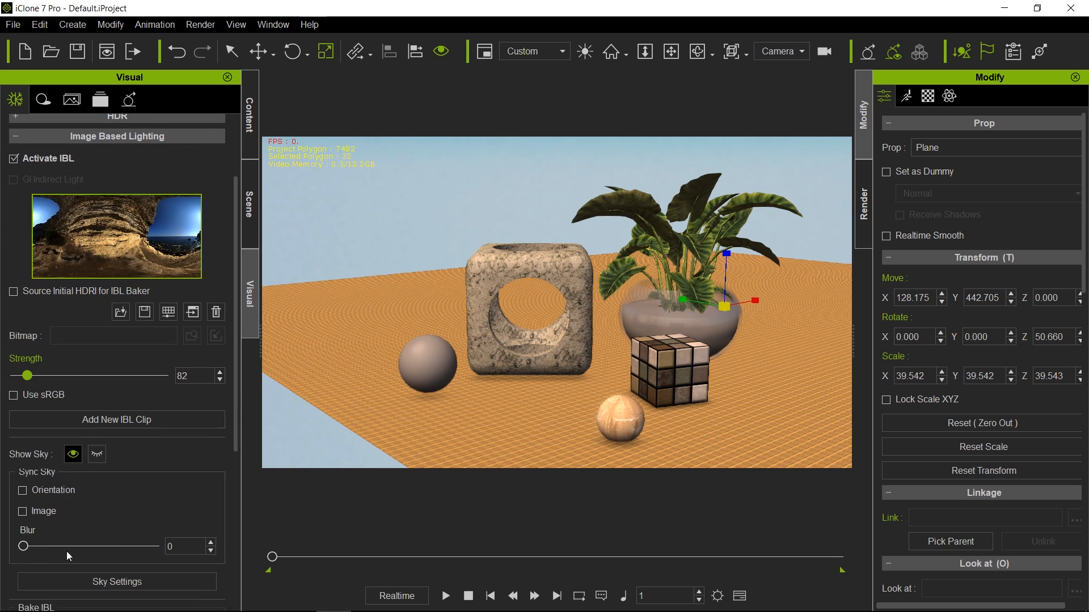
click(23, 491)
click(23, 512)
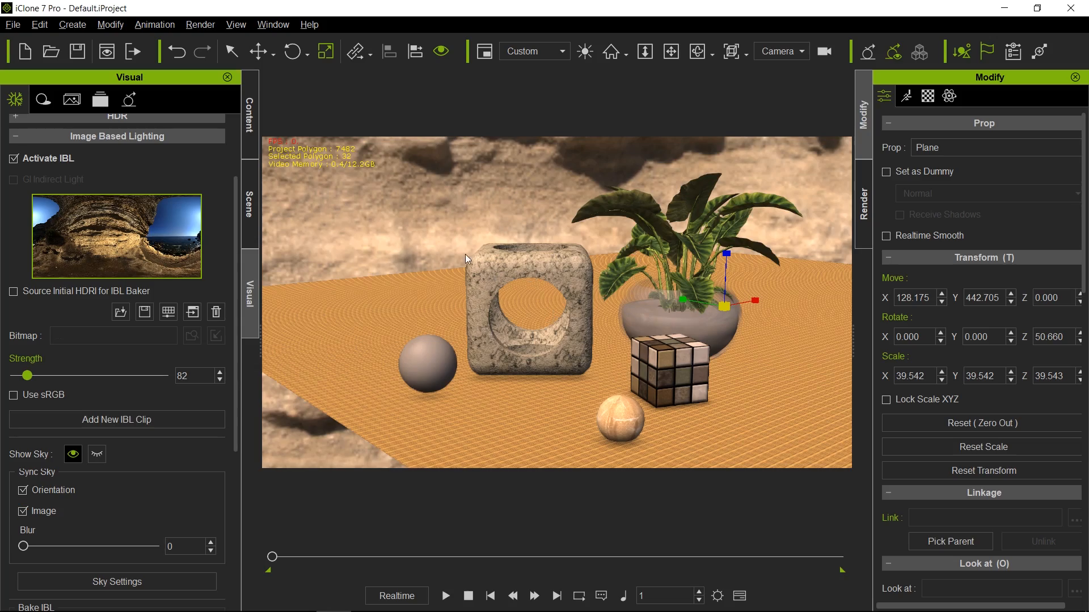
Move the wooden ground plane under the objects, to about X -50.1 and Y 32.4
right_drag(465, 255, 737, 216)
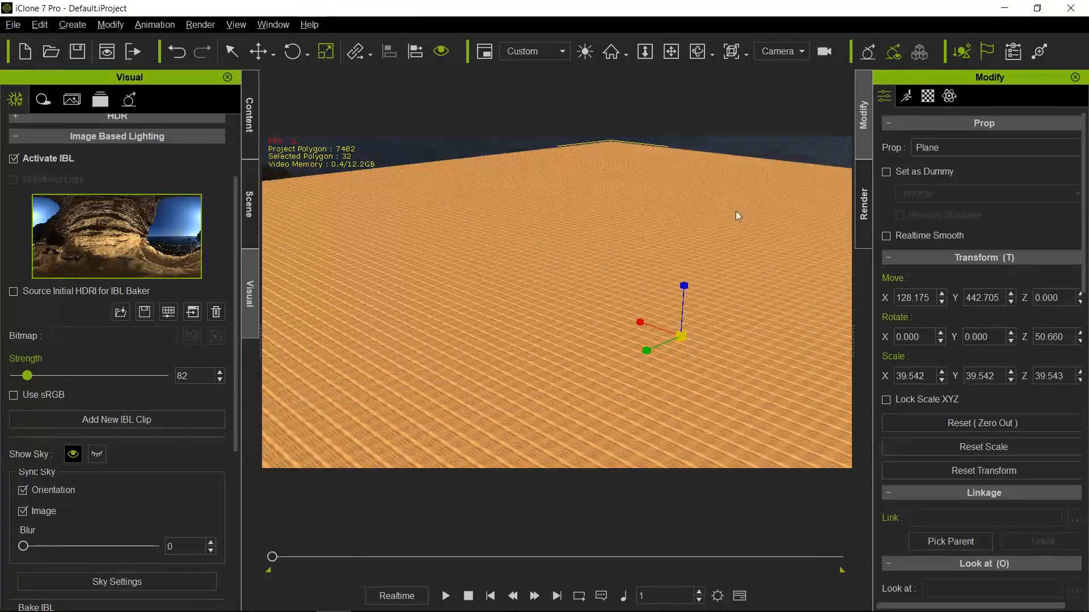
mouse_move(663, 375)
right_down()
mouse_move(734, 379)
mouse_move(724, 267)
mouse_move(711, 255)
mouse_move(703, 329)
mouse_move(471, 306)
mouse_move(498, 376)
mouse_move(519, 299)
mouse_move(536, 315)
mouse_move(631, 281)
mouse_move(601, 296)
right_up()
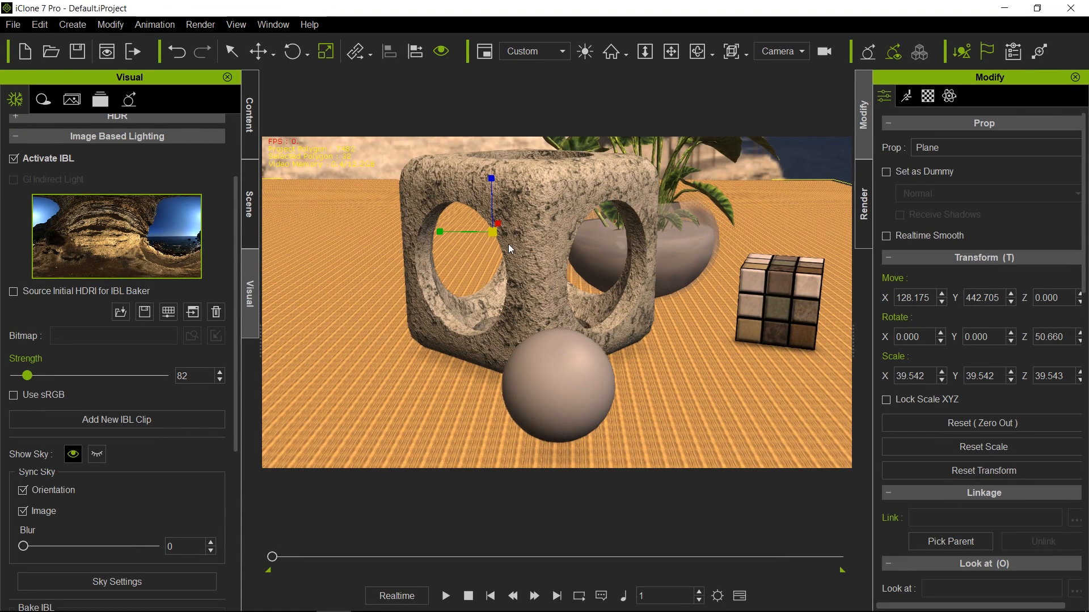
key(w)
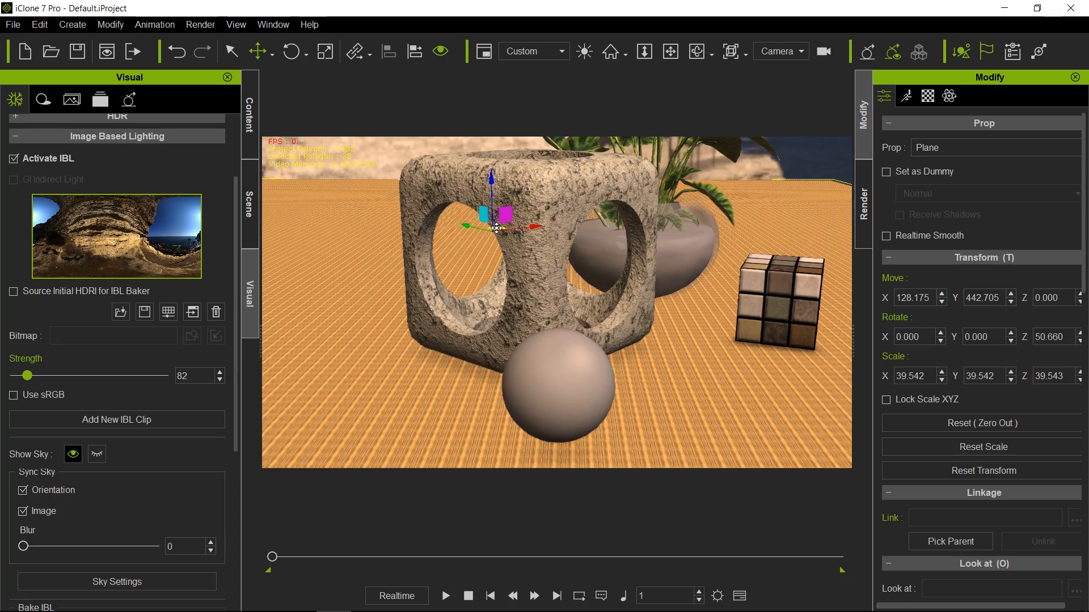
drag(497, 229, 634, 368)
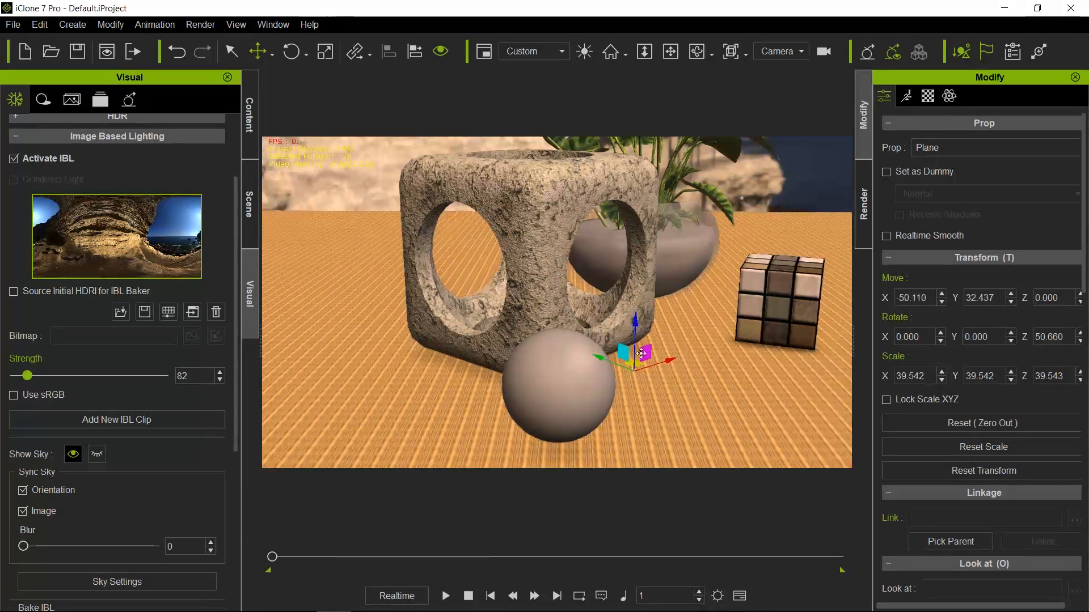
Raise the small wooden ball in front of the checkered cube to about Z 1.6 so it sits on the ground plane
scroll(731, 360, down, 6)
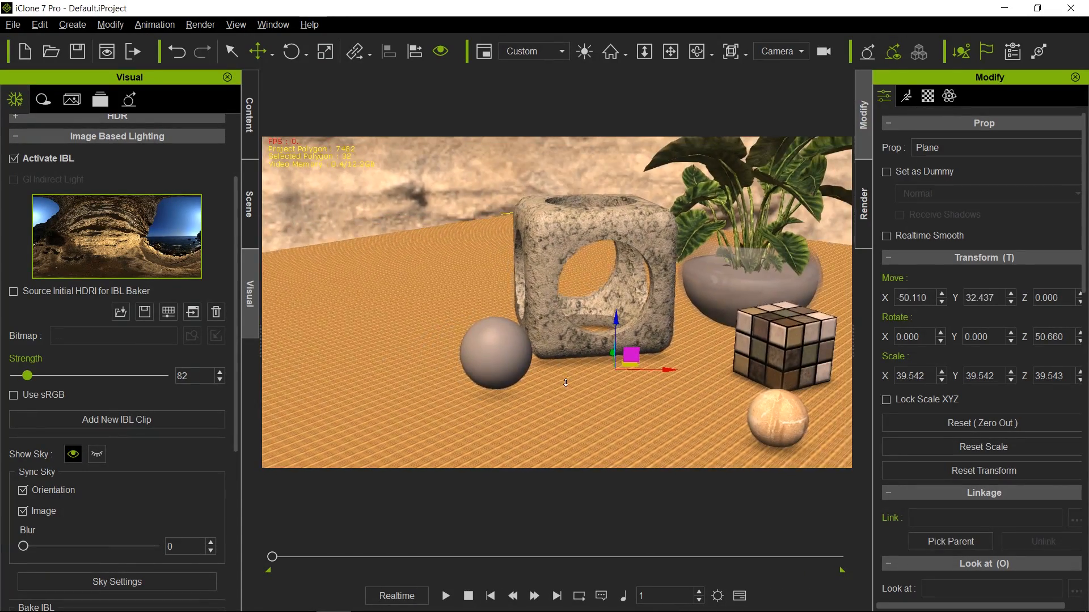
mouse_move(611, 340)
right_down()
mouse_move(525, 299)
mouse_move(627, 328)
right_up()
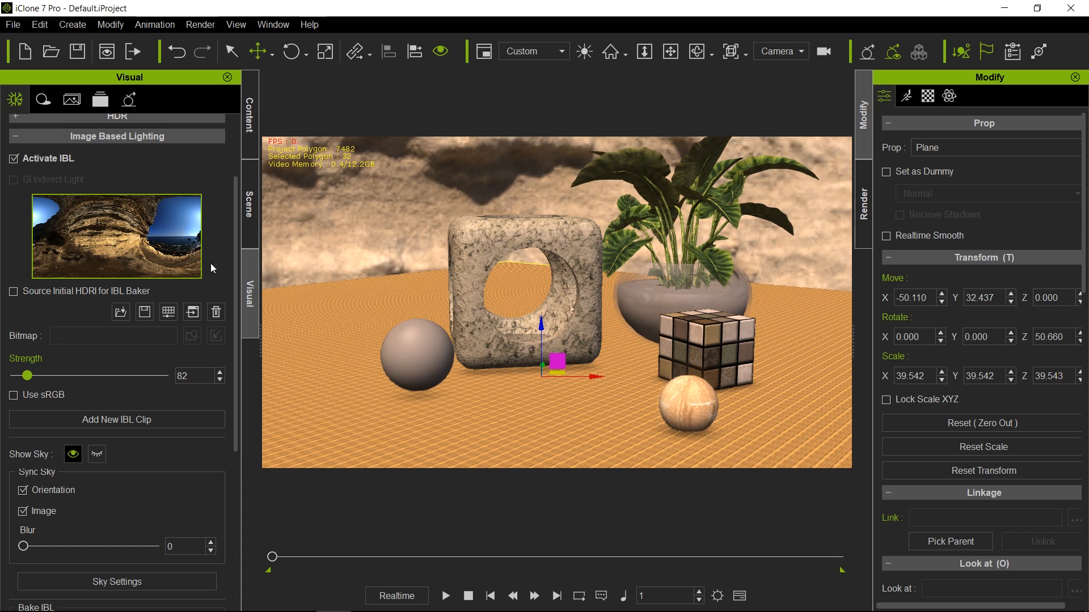
click(700, 412)
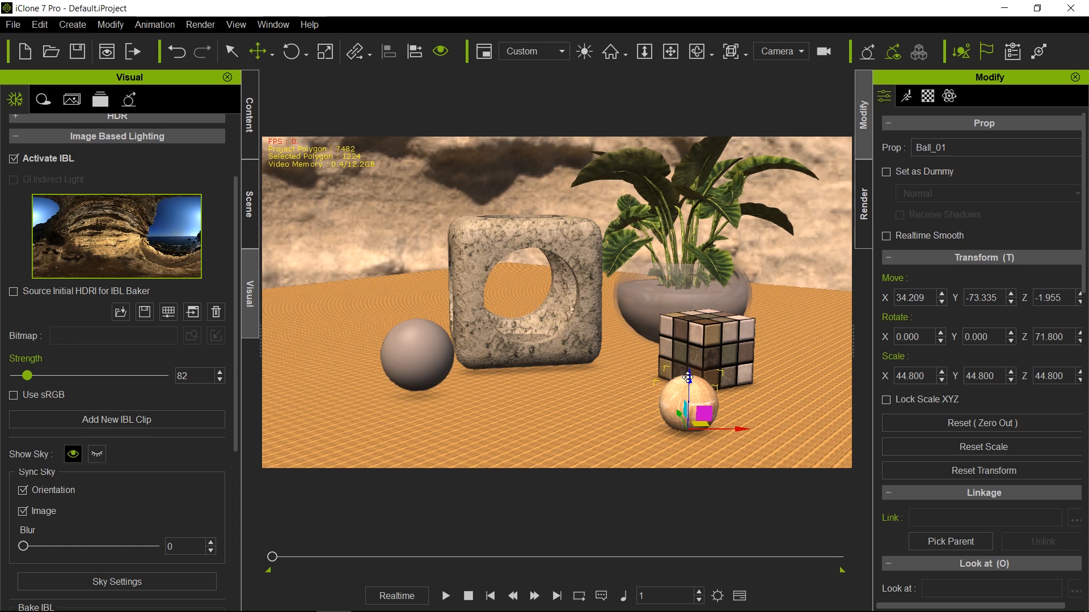
drag(689, 377, 693, 370)
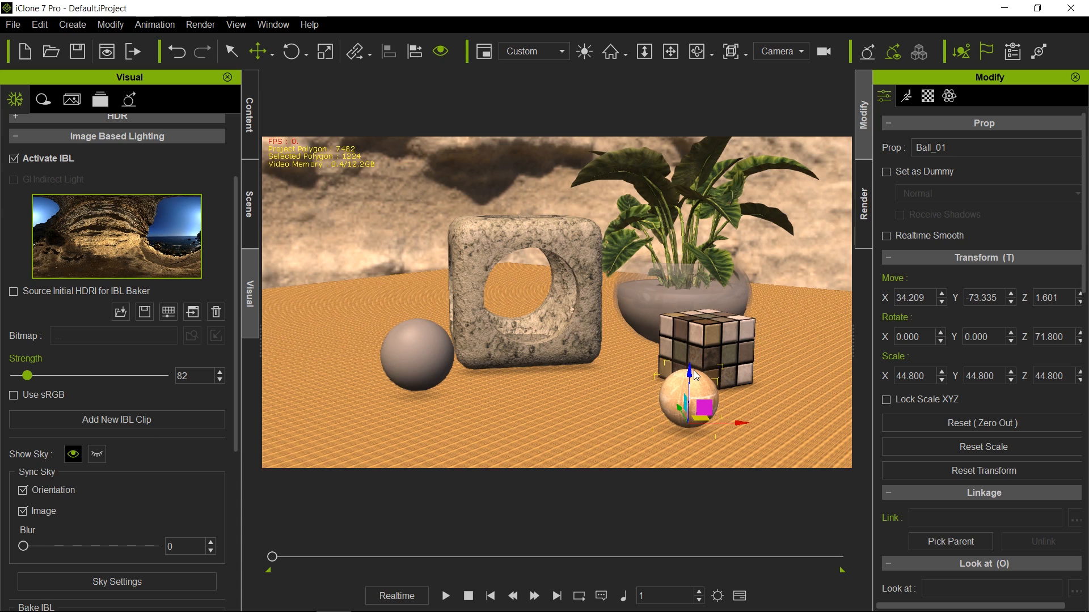
Open the ground plane's material settings, switch its shader type to Traditional to compare the channels, and return it to PBR
click(515, 423)
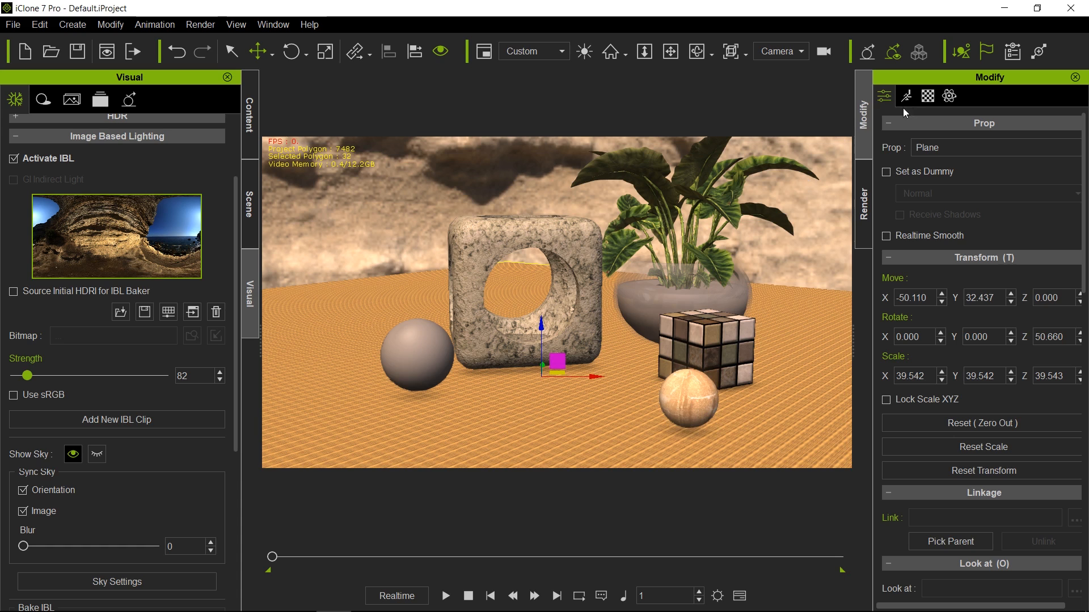
click(928, 96)
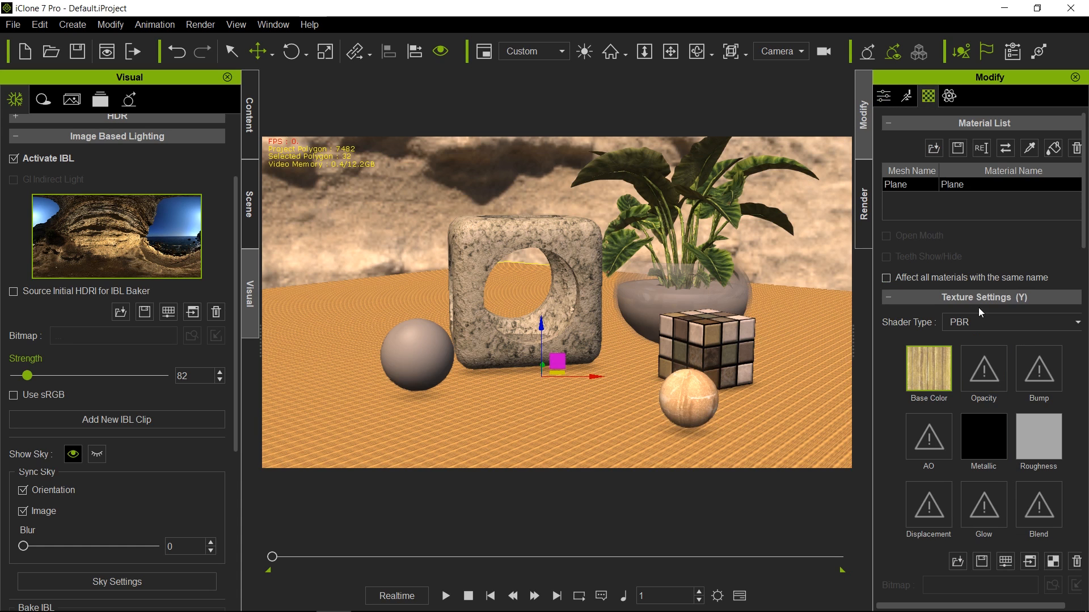
click(985, 324)
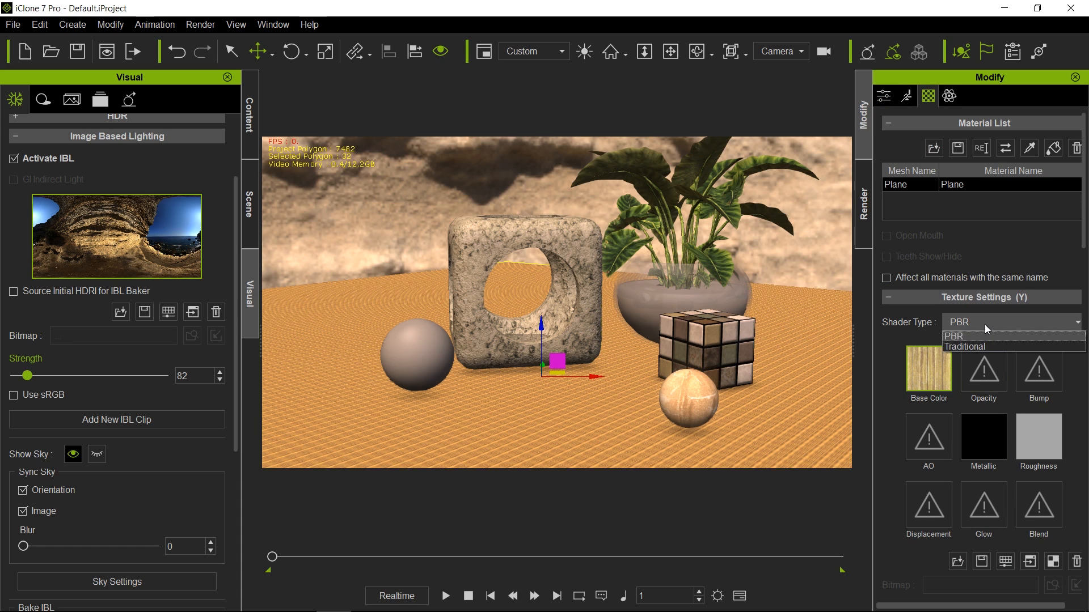
click(985, 343)
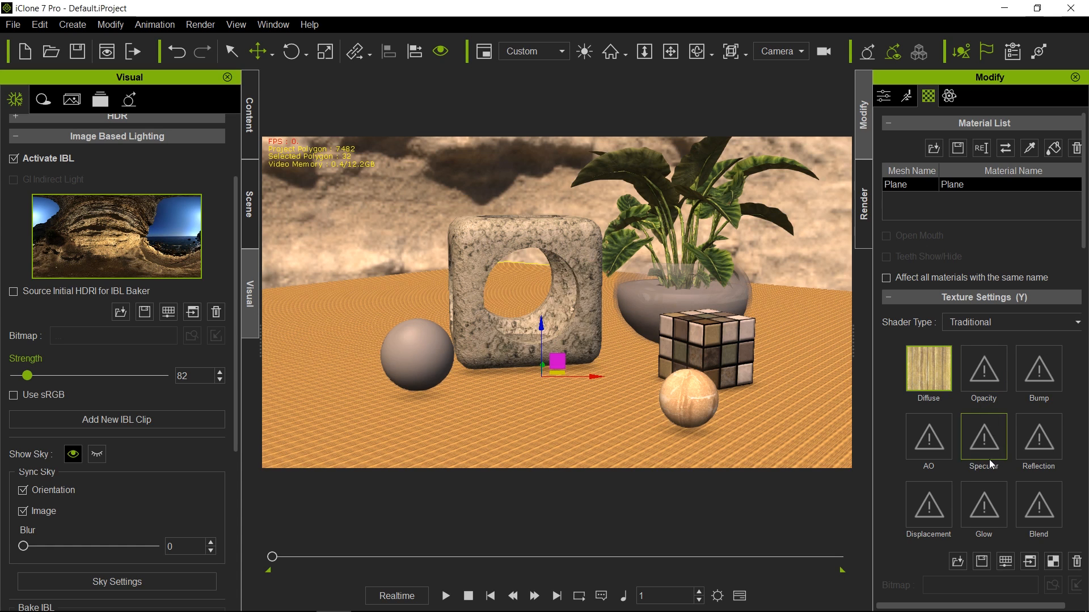
click(1039, 323)
click(1034, 333)
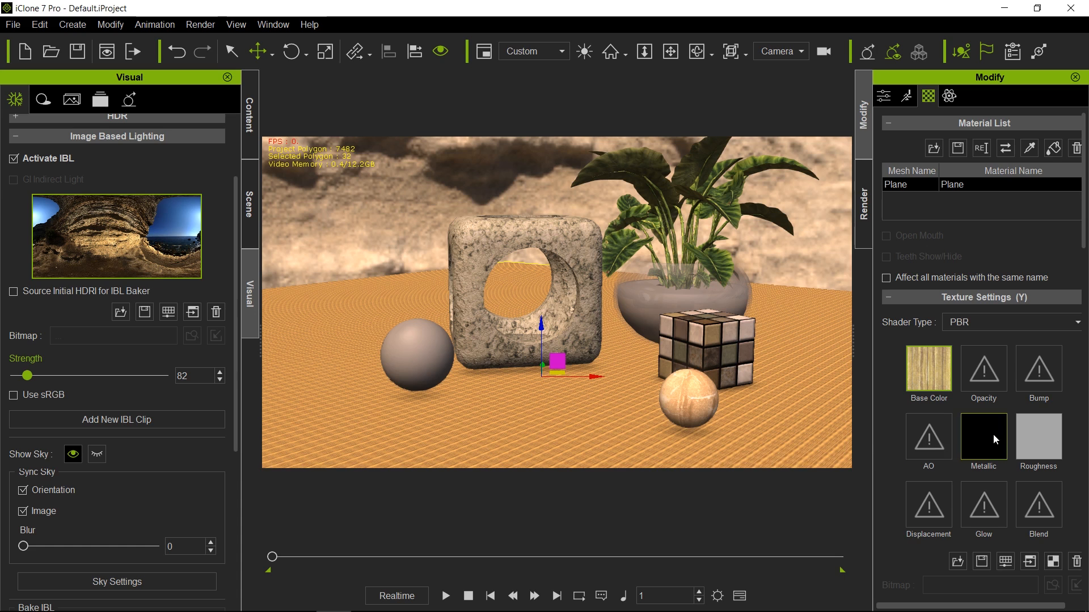
Set the ground plane's texture tiling to 1 with the ratio locked and all channels affected
scroll(971, 464, down, 5)
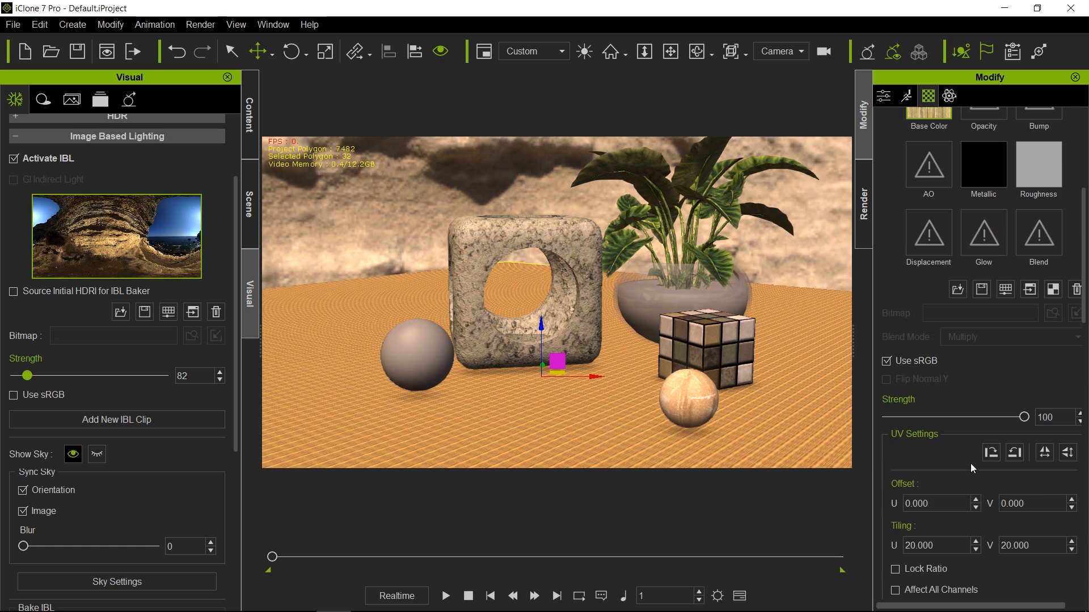
scroll(970, 464, down, 1)
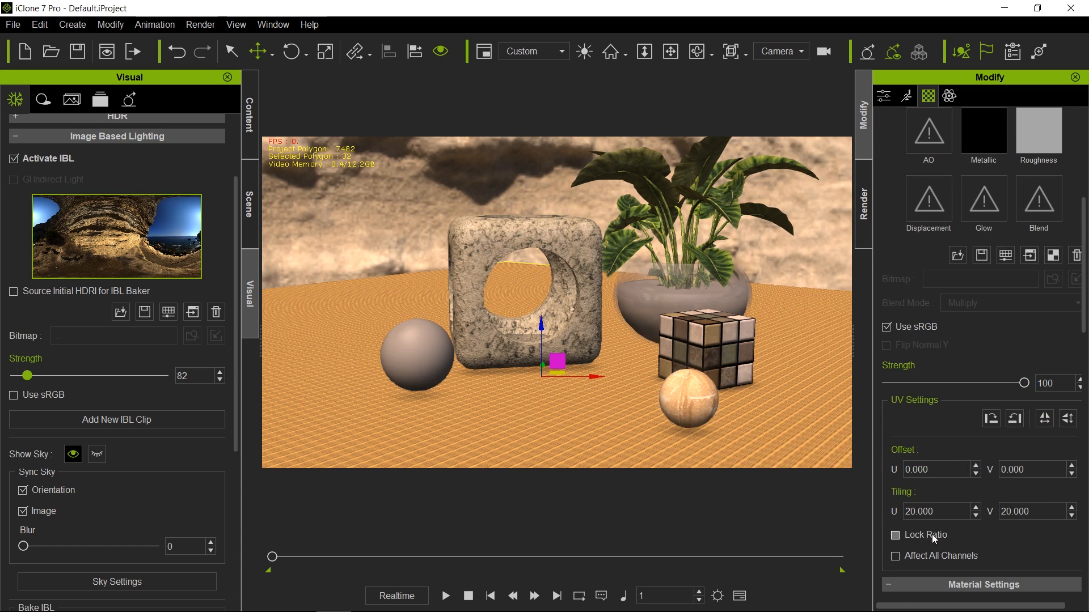
click(896, 536)
click(896, 557)
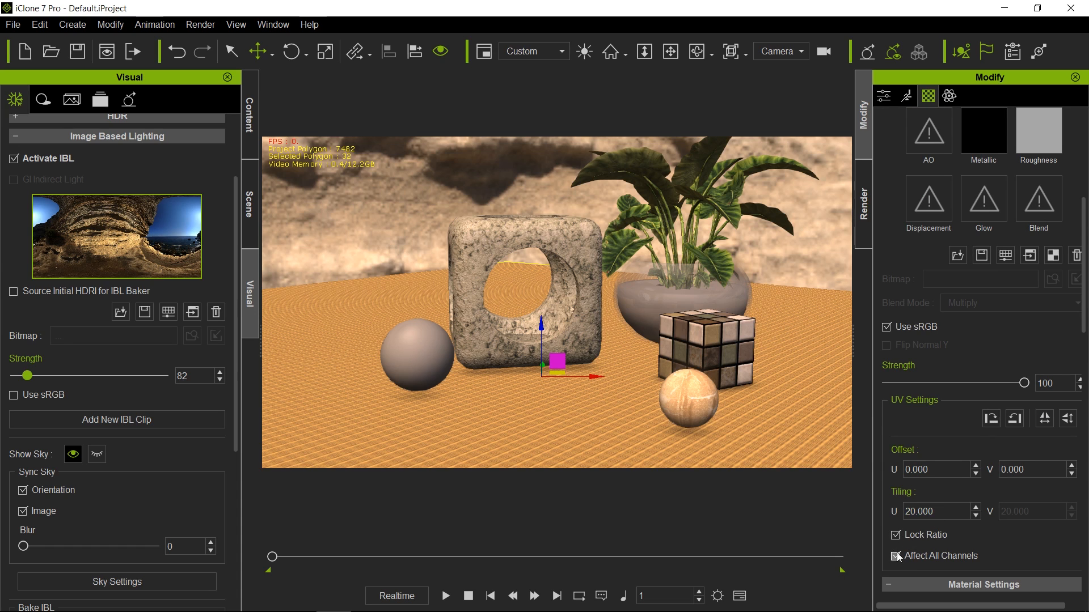
double_click(946, 516)
text(1)
key(Return)
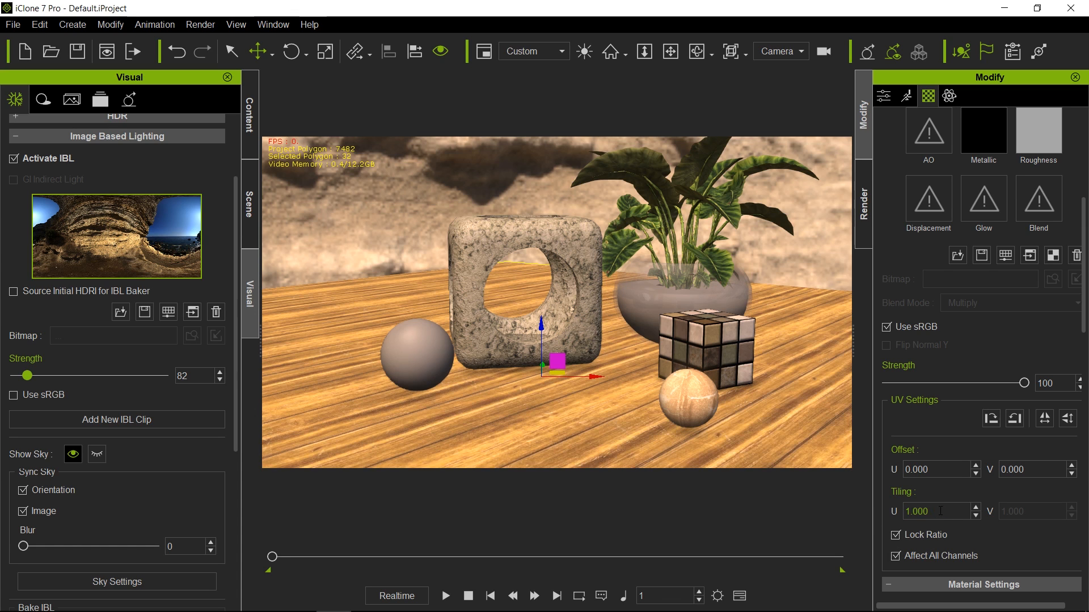
Apply the tiles_011 PBR material from the Substance material library to the ground plane
middle_drag(497, 299, 803, 401)
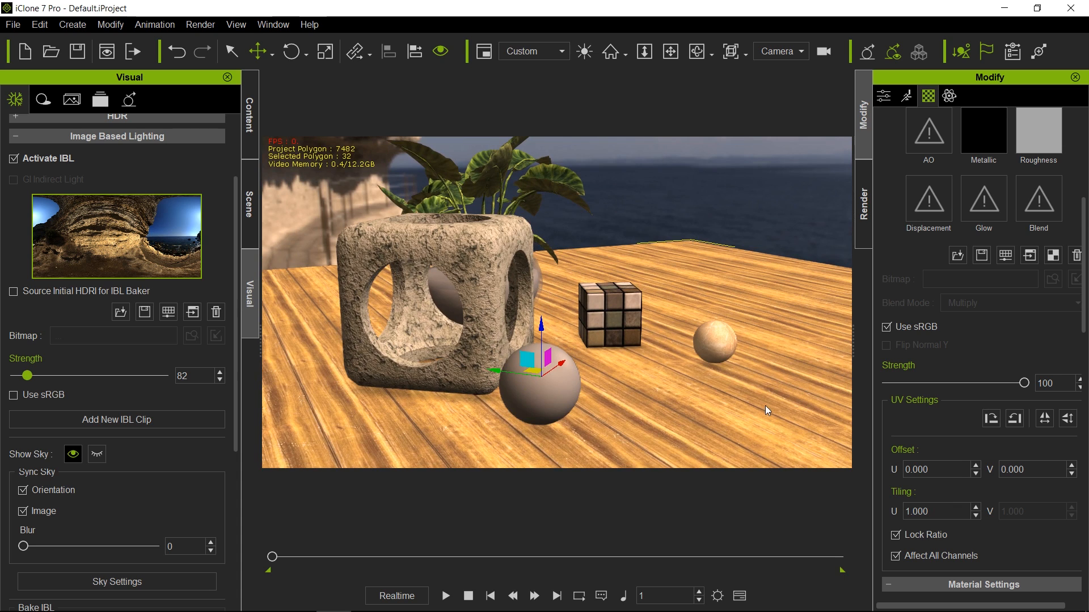
click(254, 122)
click(176, 99)
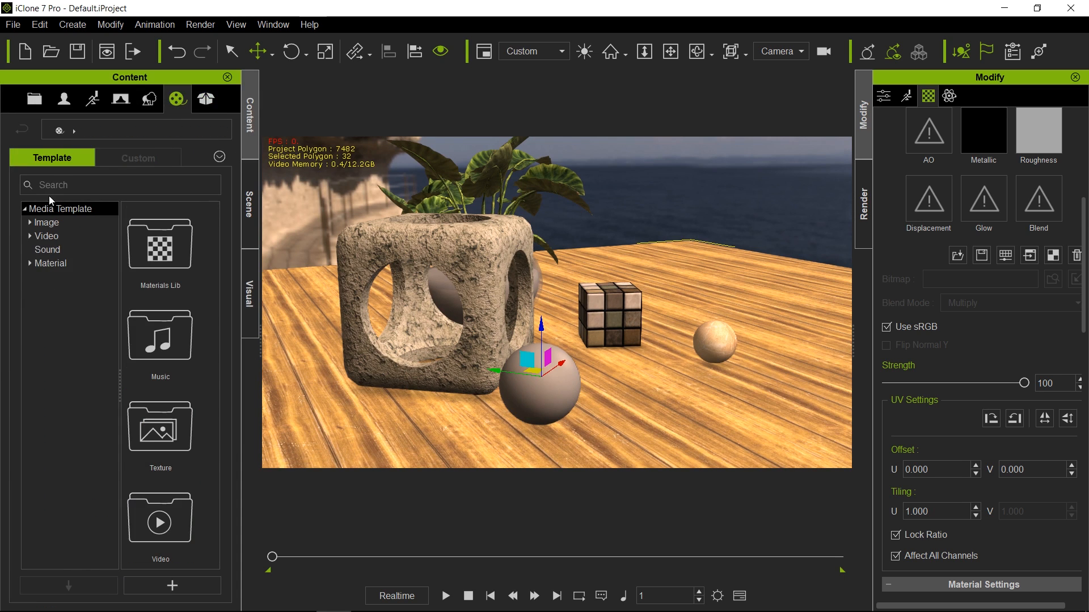
click(29, 263)
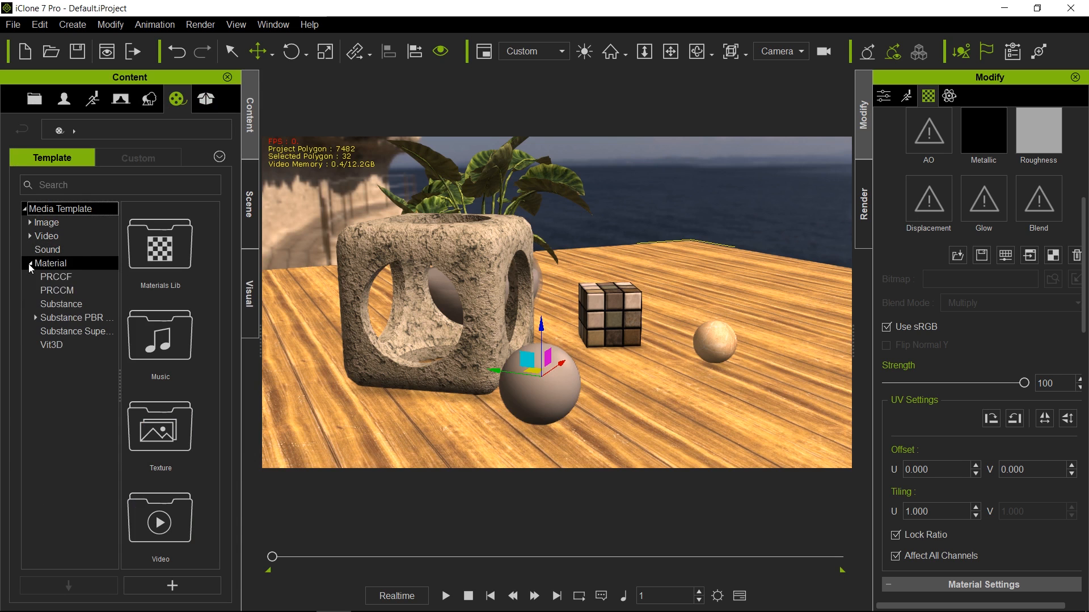
click(59, 306)
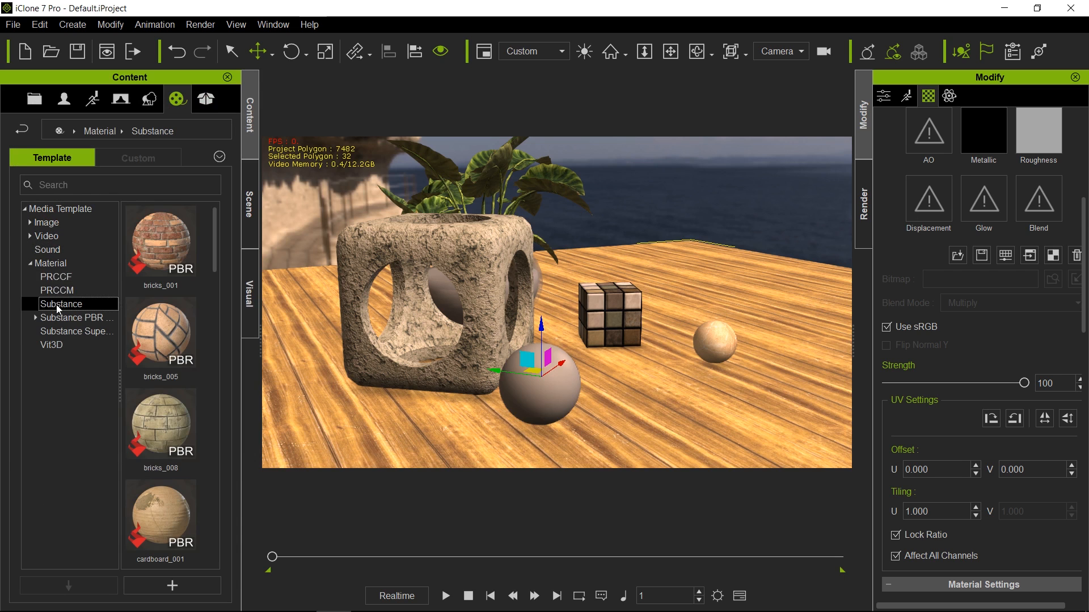
scroll(152, 356, down, 5)
scroll(152, 356, down, 6)
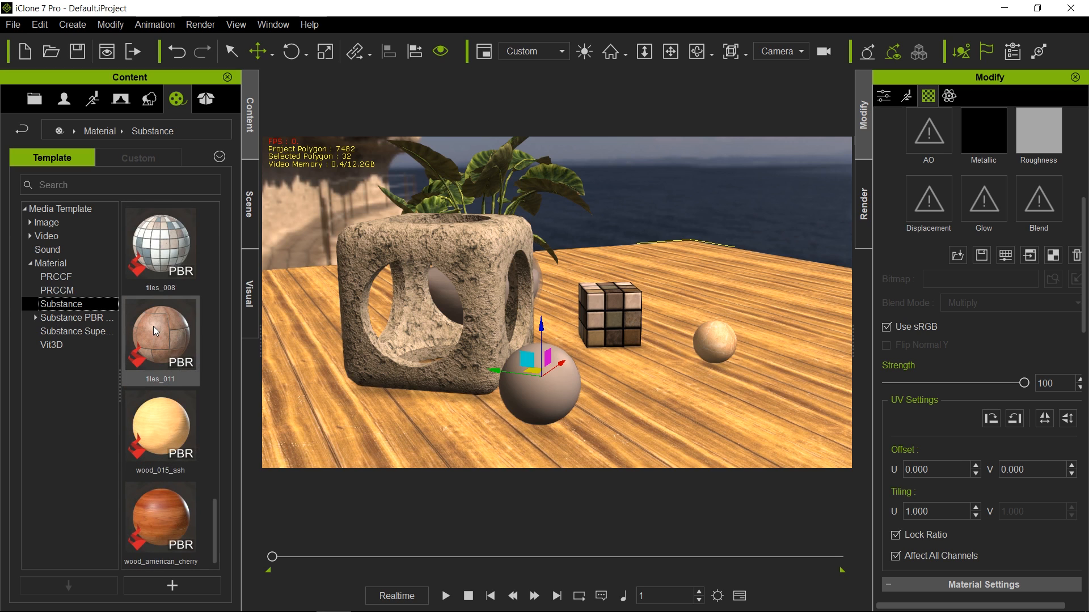
drag(153, 326, 744, 396)
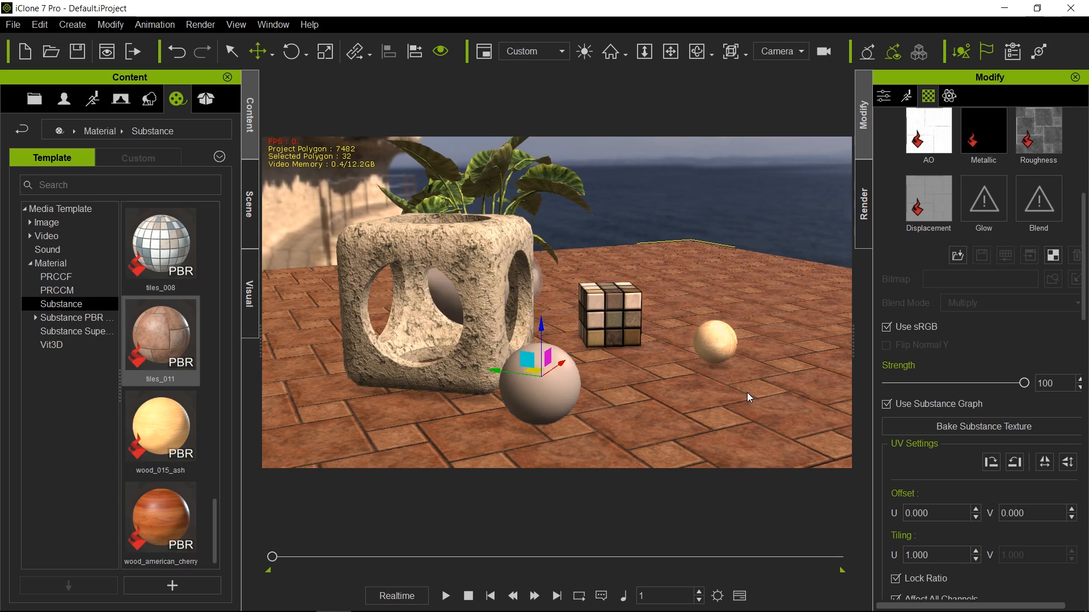
Deselect the plane and rotate the image-based lighting environment around its vertical axis until the sea lies behind the objects
right_drag(633, 392, 276, 354)
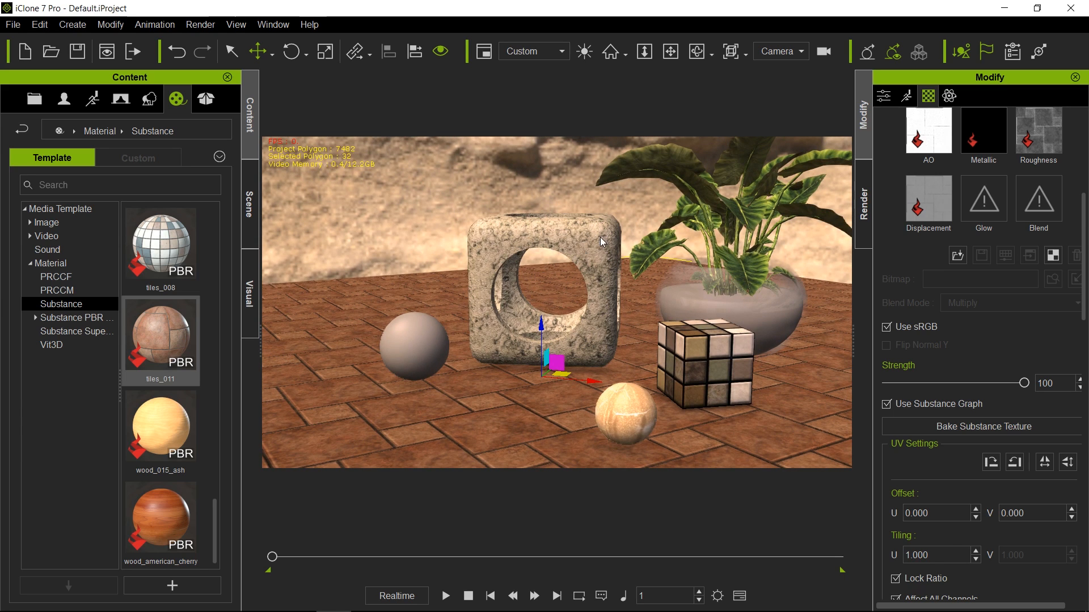
key(Escape)
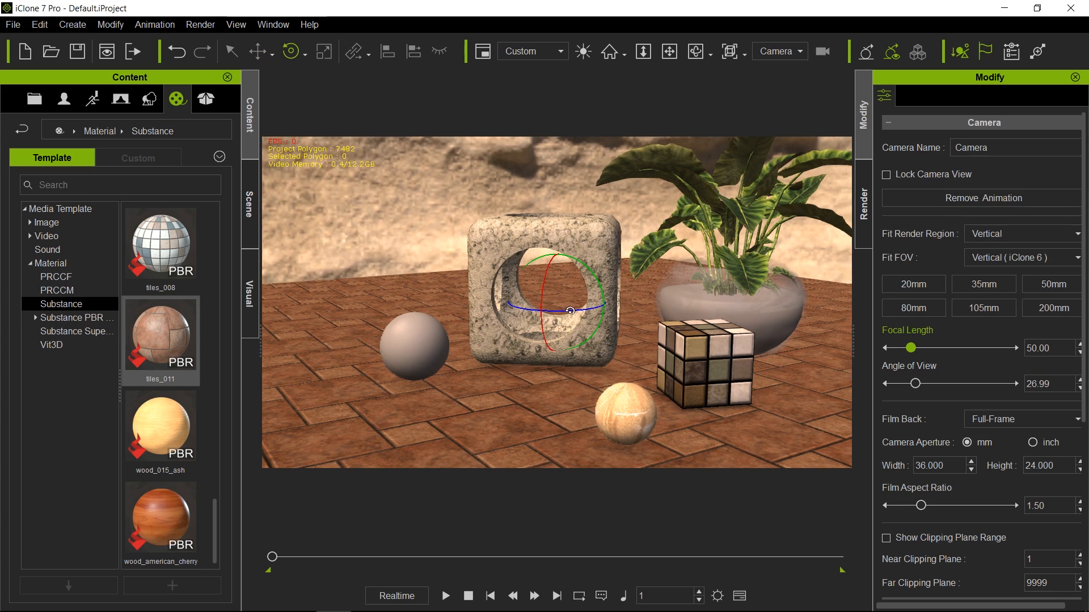
drag(570, 311, 819, 304)
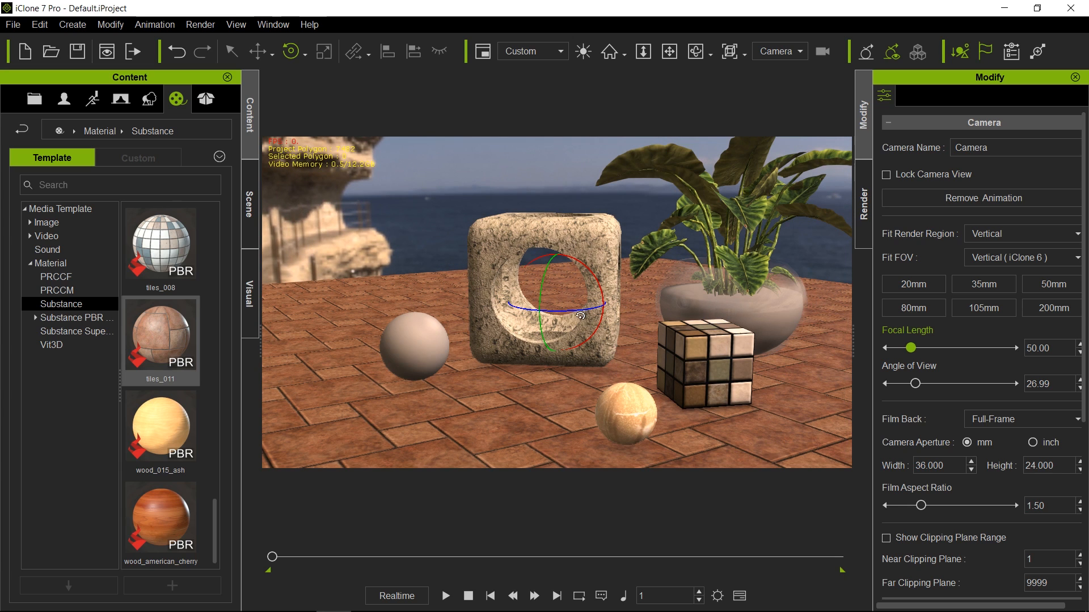
drag(579, 311, 596, 312)
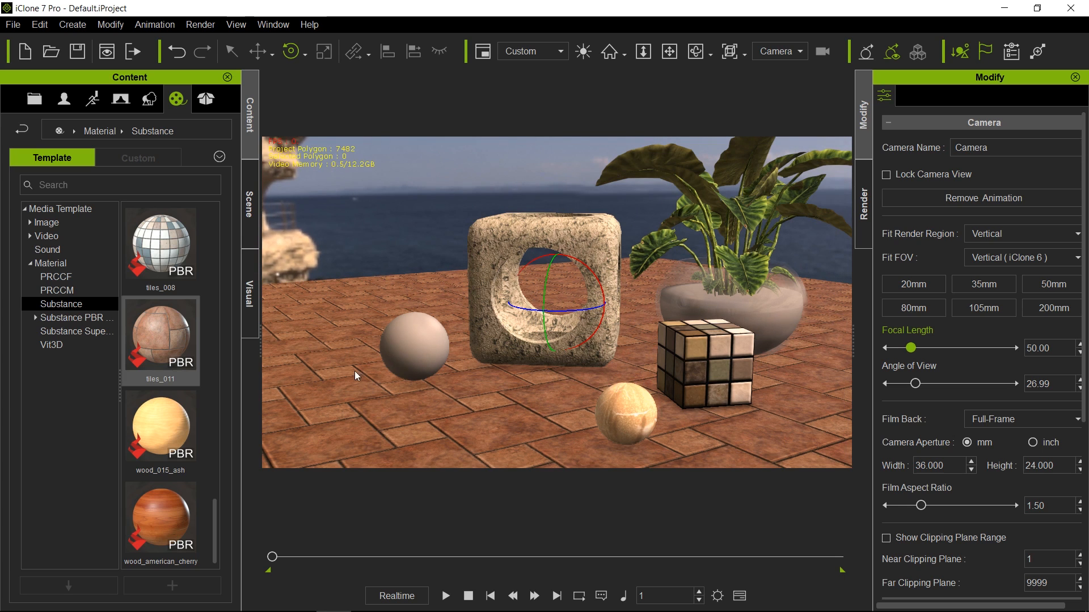
Find the Key directional light in the scene's light group and turn it back on
click(251, 220)
click(73, 276)
click(103, 290)
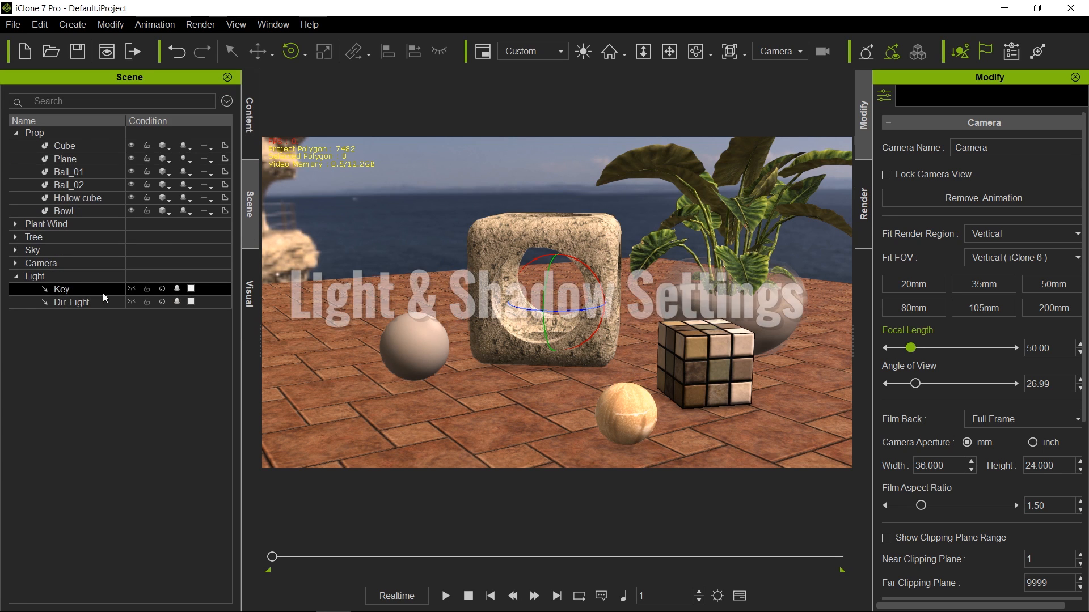
click(162, 289)
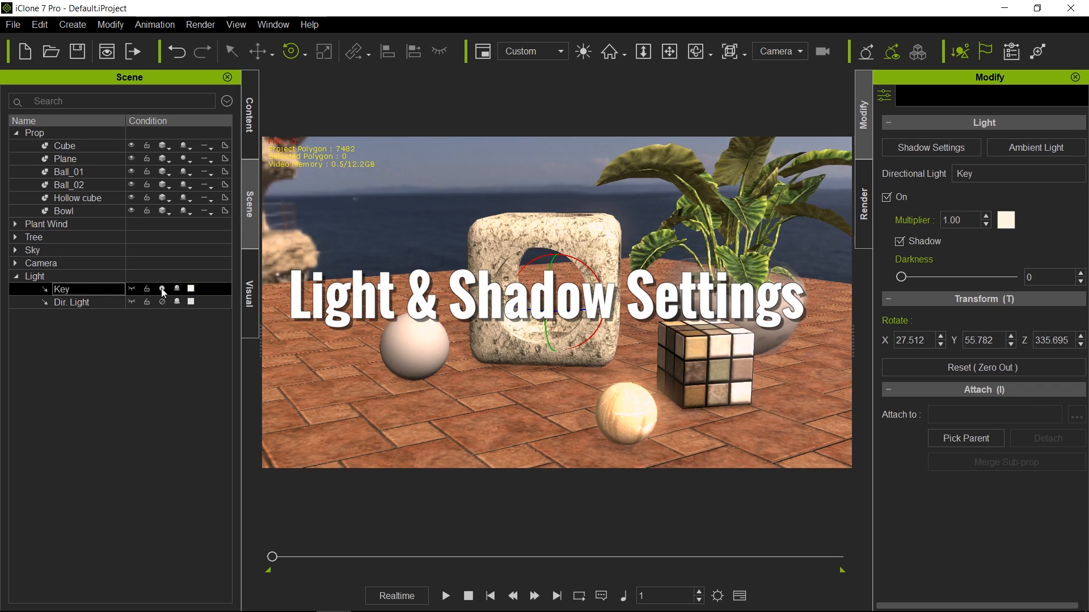
Set the scene's shadow strength to 100 and the shadow resolution to 2048 x 2048
click(253, 274)
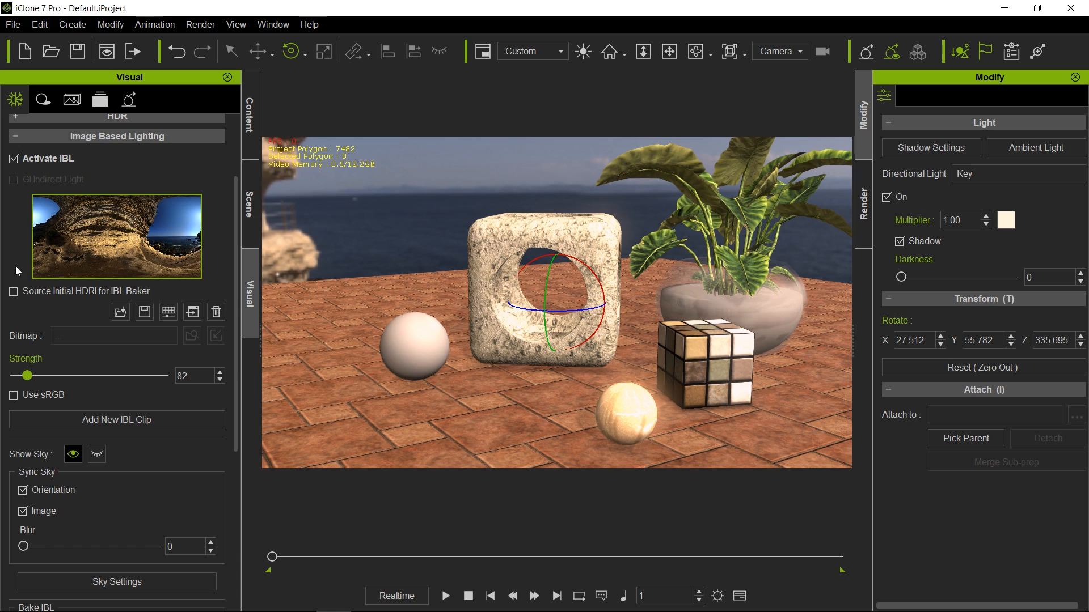
click(43, 101)
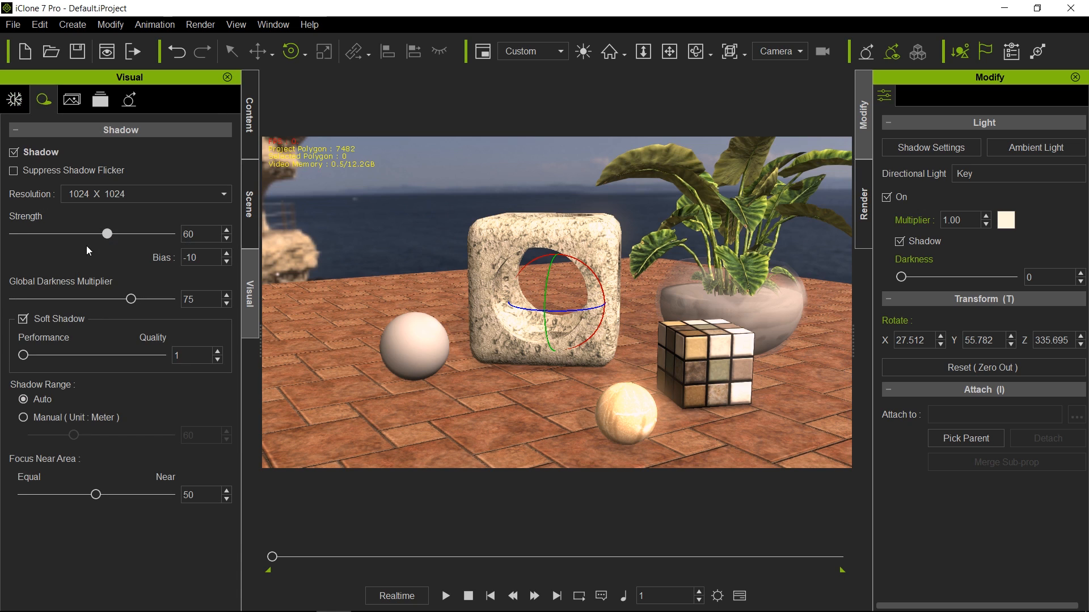
drag(110, 241, 250, 237)
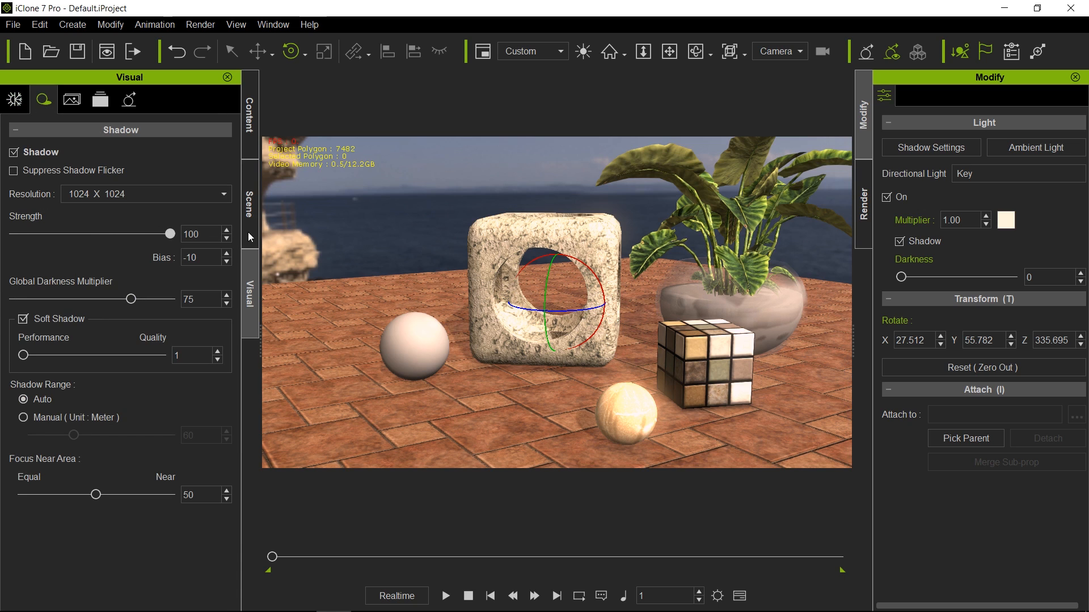
click(104, 195)
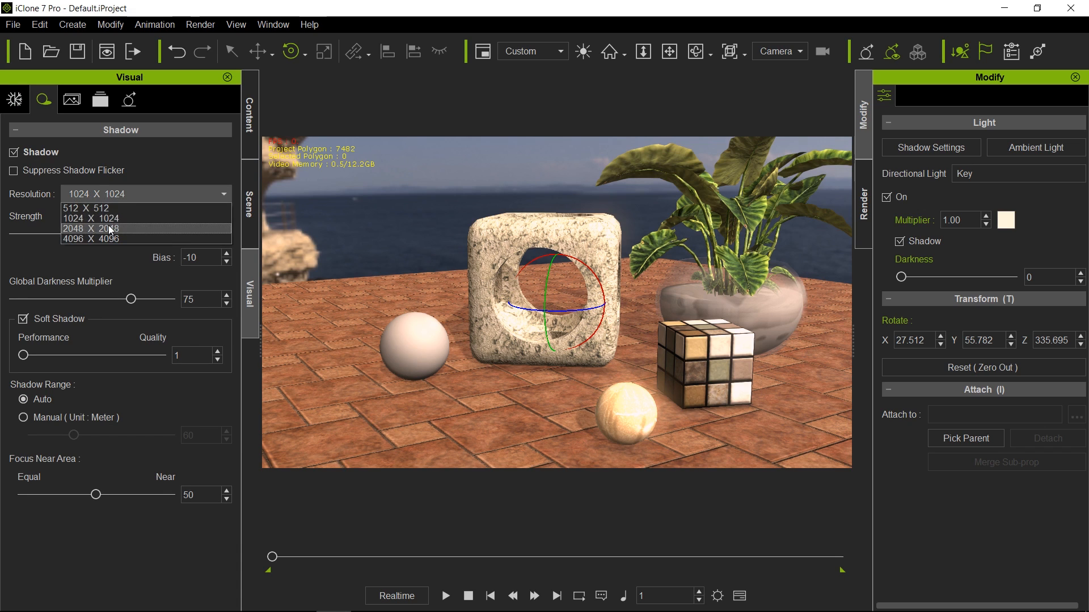
click(110, 229)
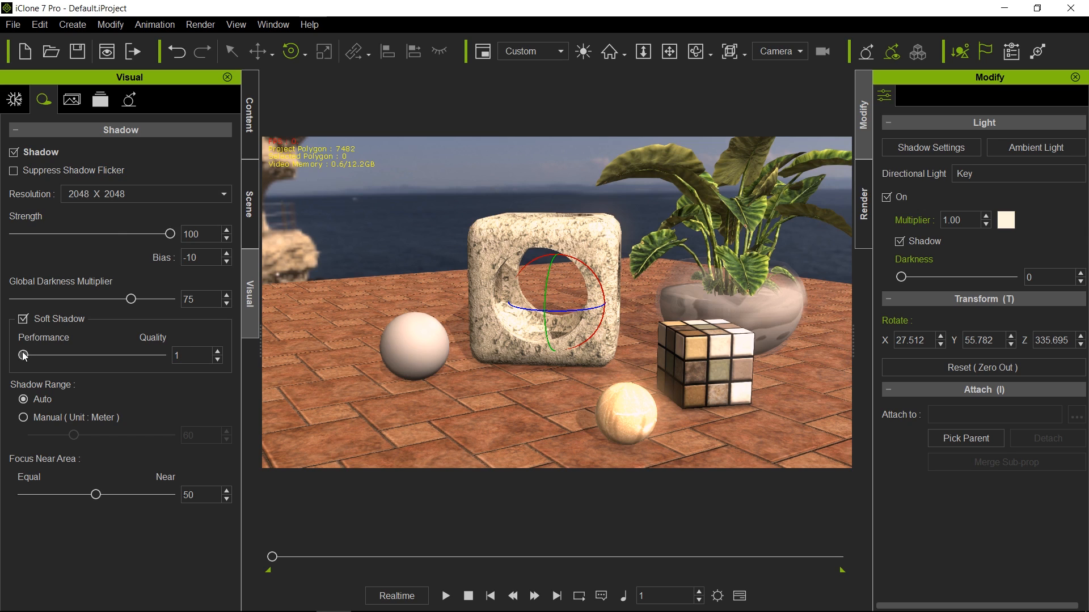
Set the soft shadow quality to 2 and the shadow's Focus Near Area to 68
drag(23, 356, 114, 357)
drag(114, 494, 125, 497)
key(q)
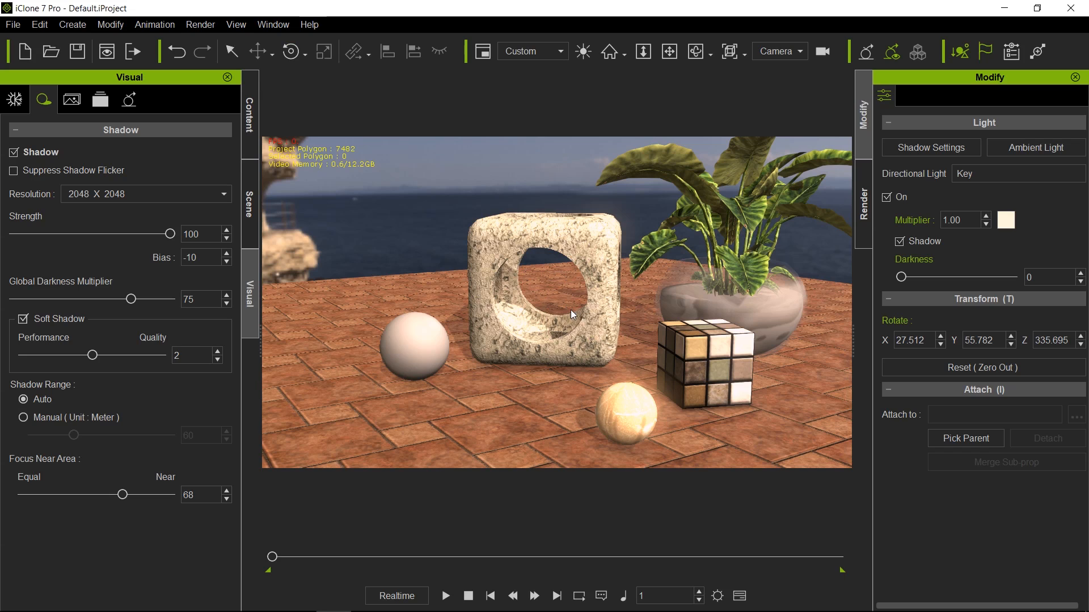
Rotate the Key light around its X axis to about 327.668 degrees and set its shadow darkness to 55
key(e)
drag(555, 301, 604, 317)
key(q)
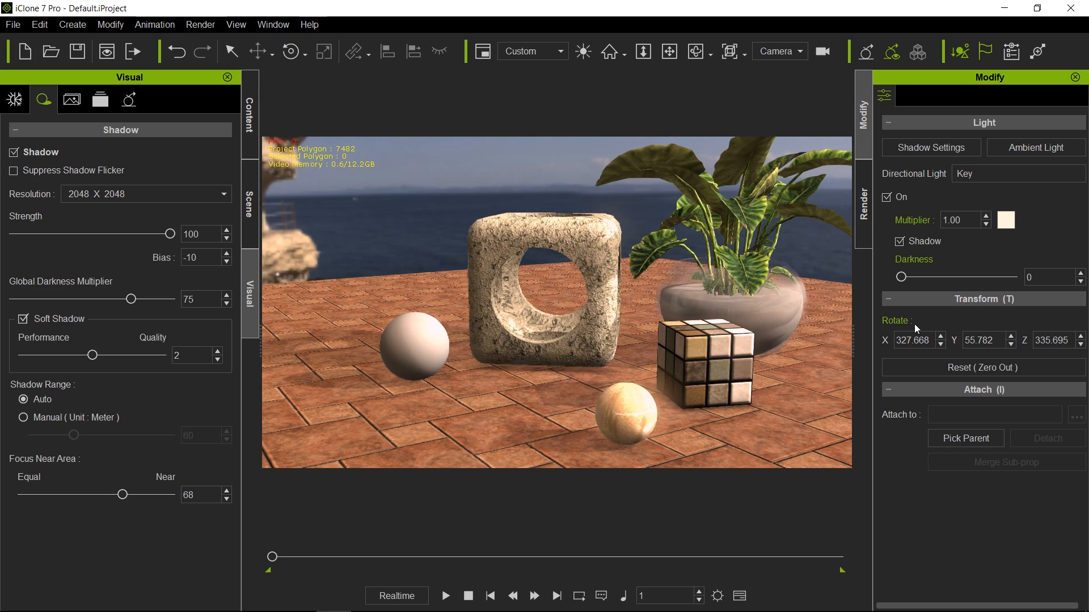
drag(900, 279, 962, 279)
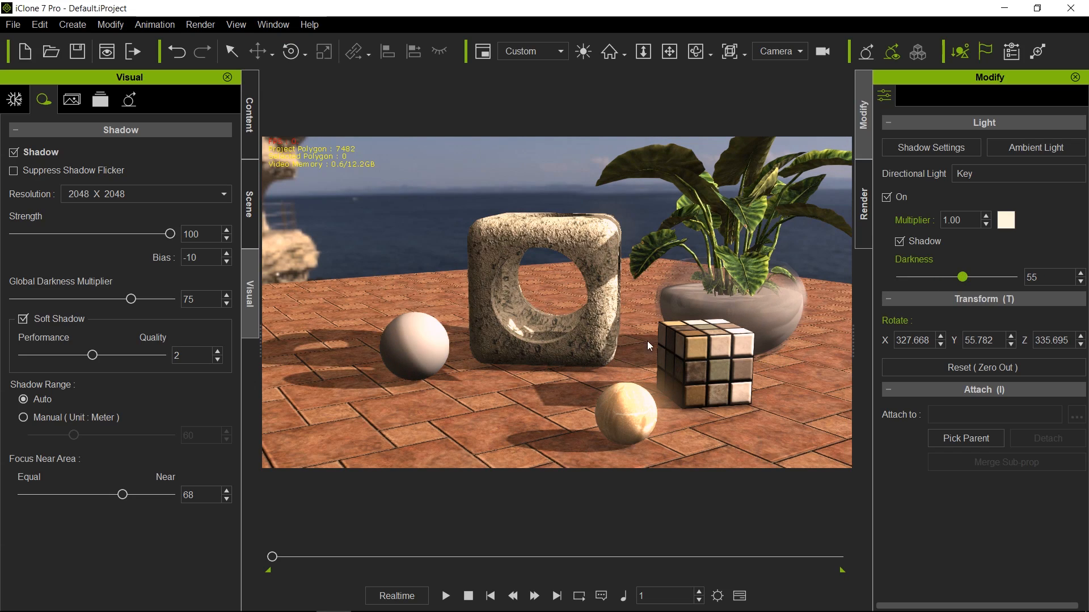
Set the brightness of the hollow cube's Roughness texture to 100 so the stone becomes fully rough
right_drag(648, 342, 602, 337)
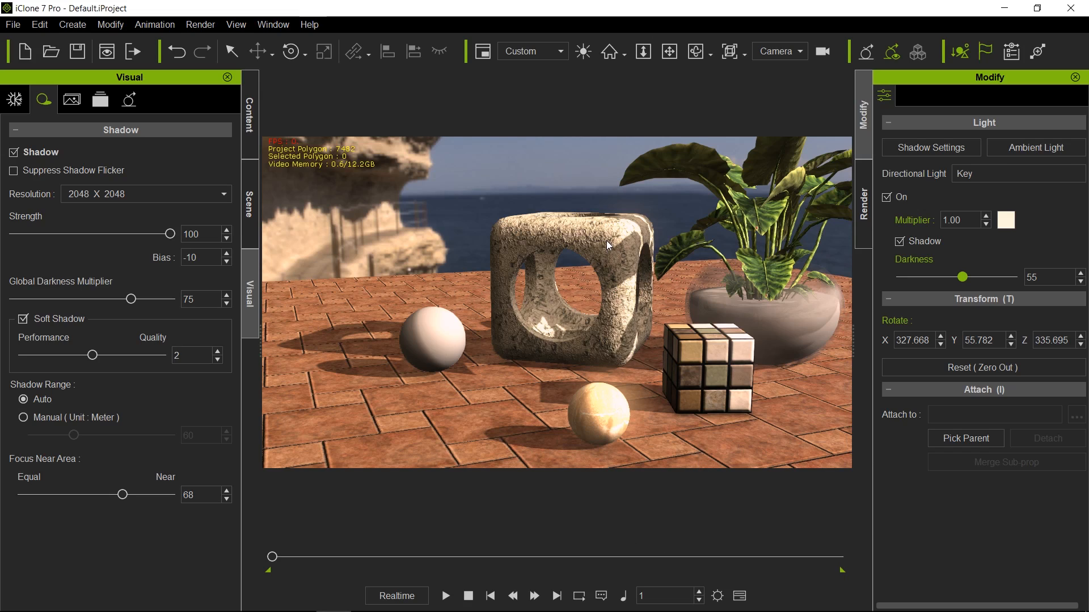
click(607, 280)
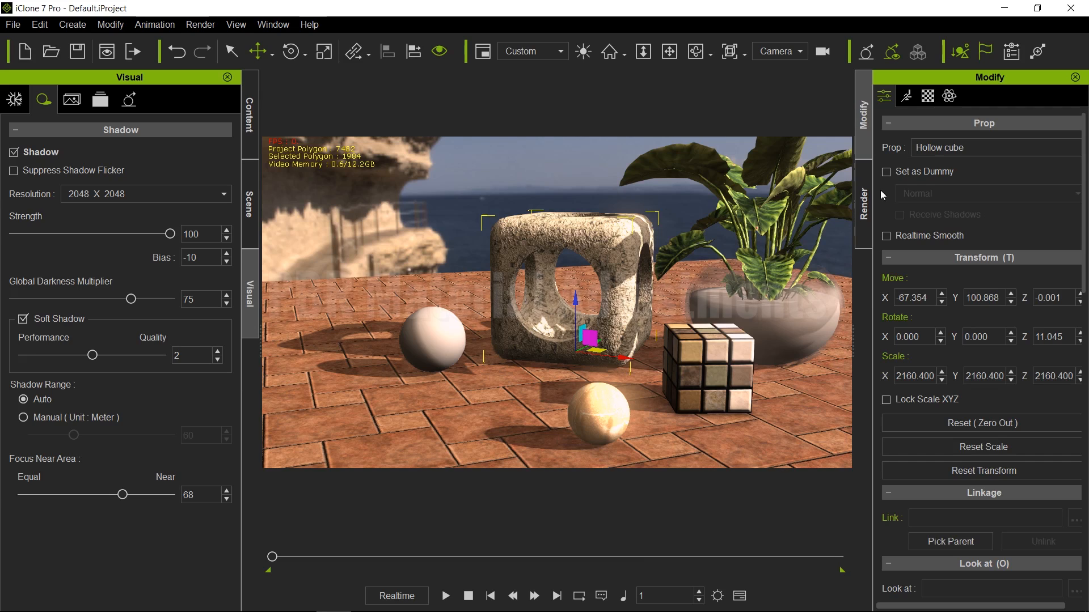
click(928, 96)
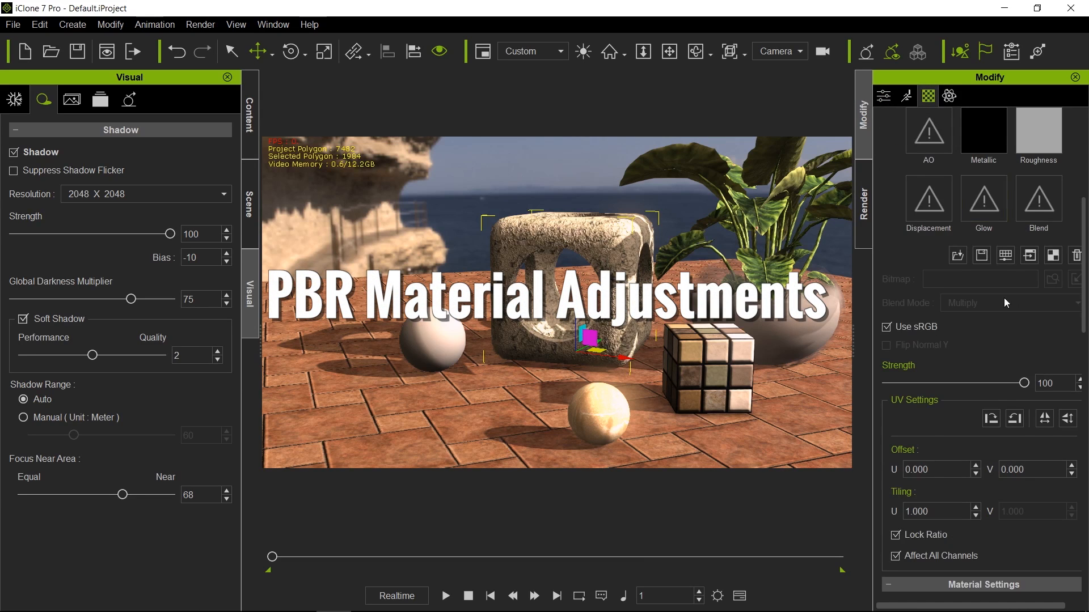
scroll(1004, 298, up, 2)
scroll(1008, 369, up, 1)
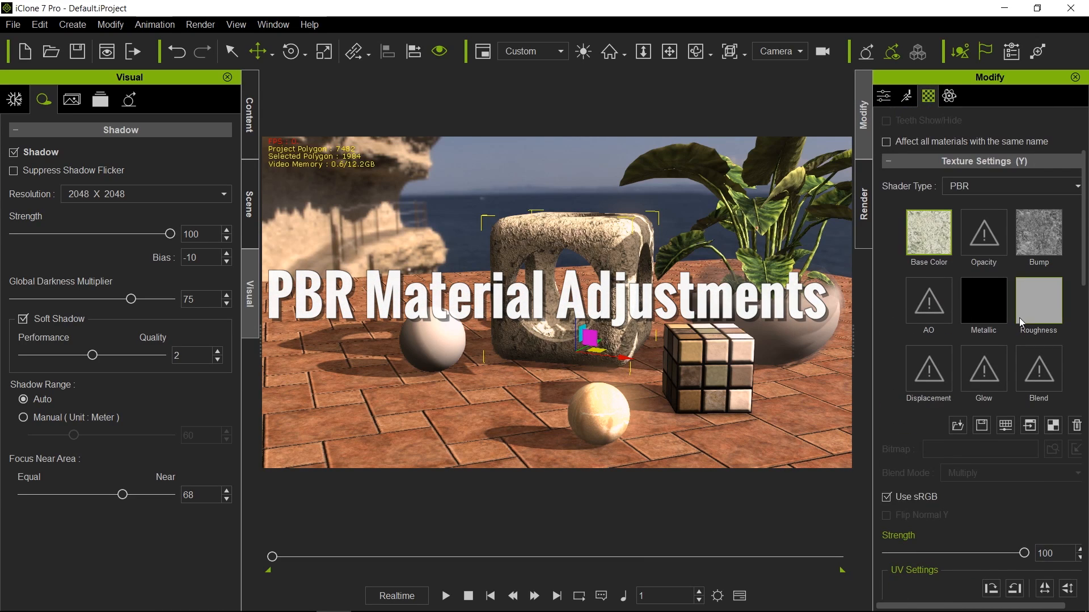
click(1033, 292)
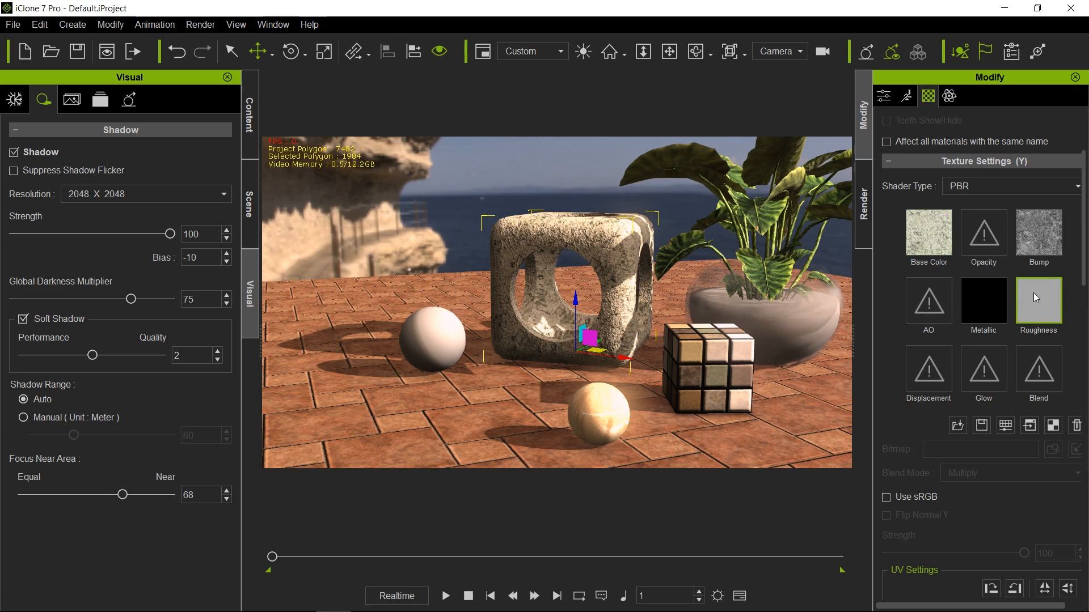
double_click(1033, 293)
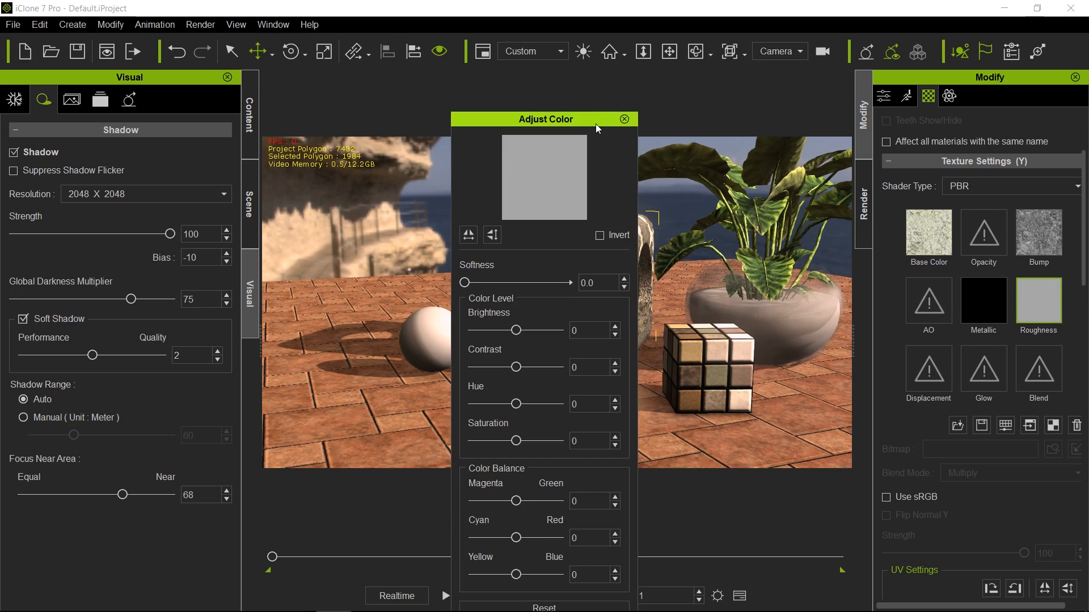
drag(596, 124, 332, 86)
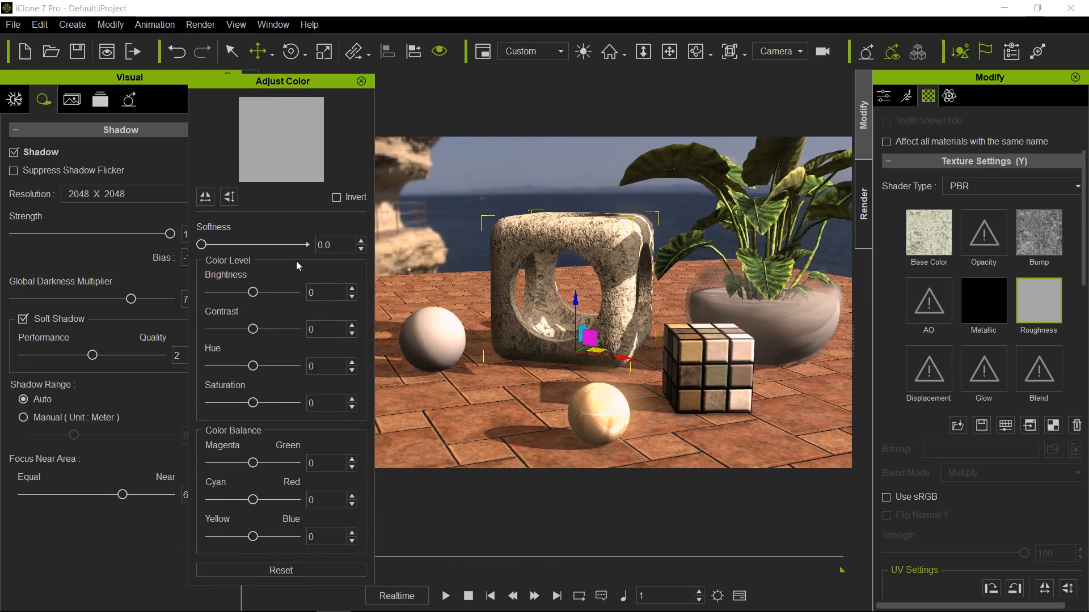
drag(253, 292, 303, 288)
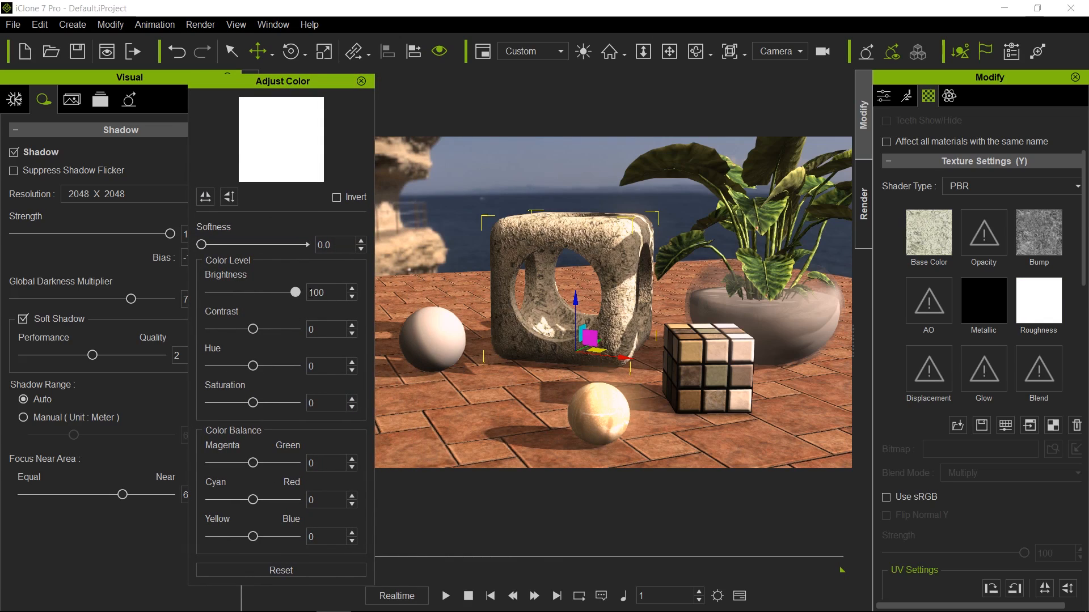
click(361, 81)
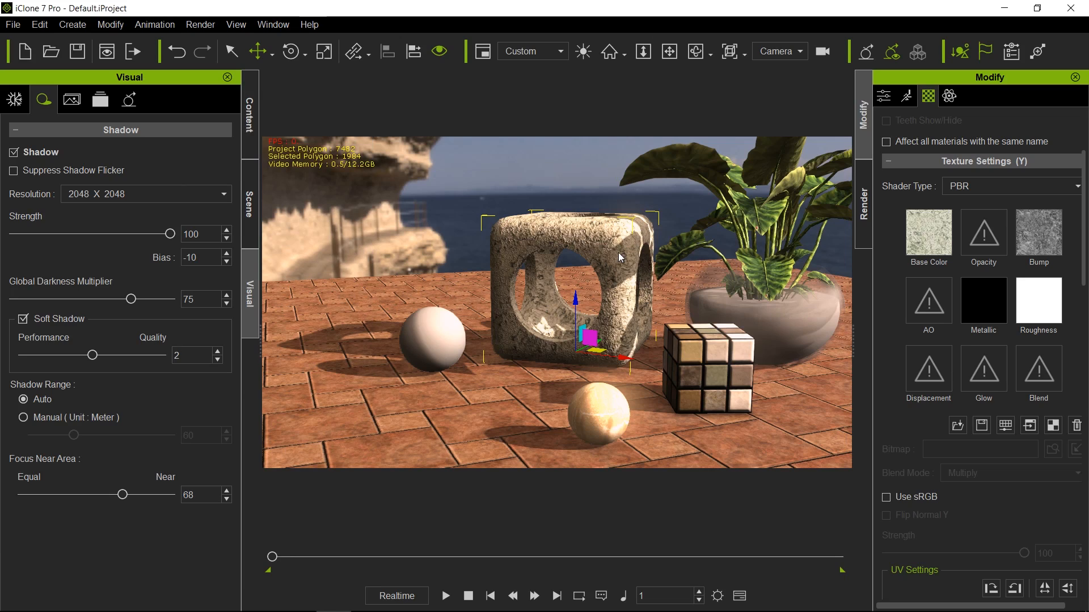
Make the plain white ball shiny metal with Metallic texture brightness at 100 and Roughness texture brightness at -62
click(429, 341)
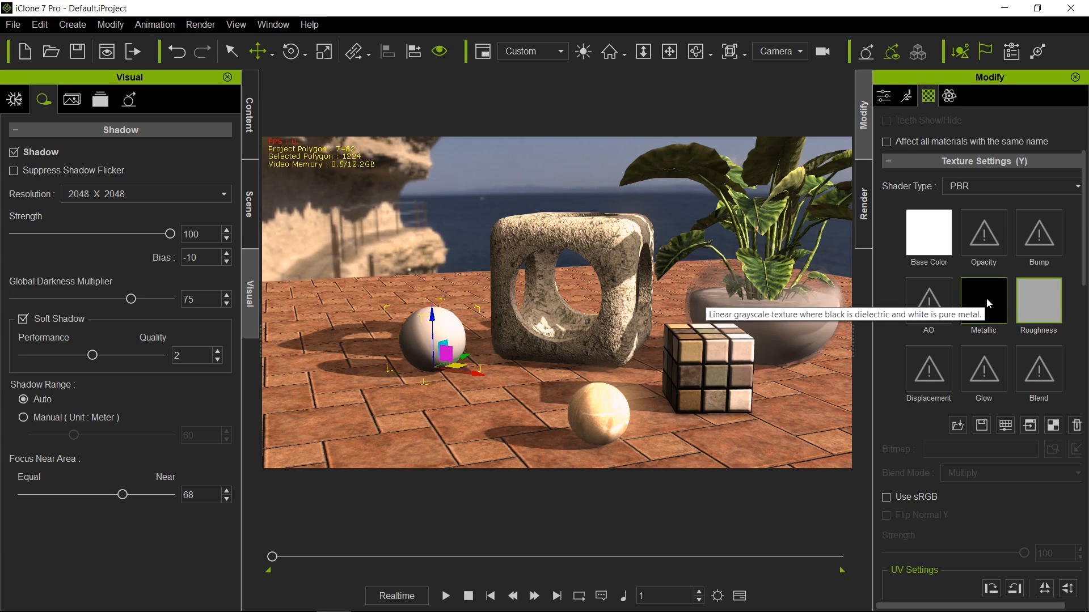
double_click(986, 298)
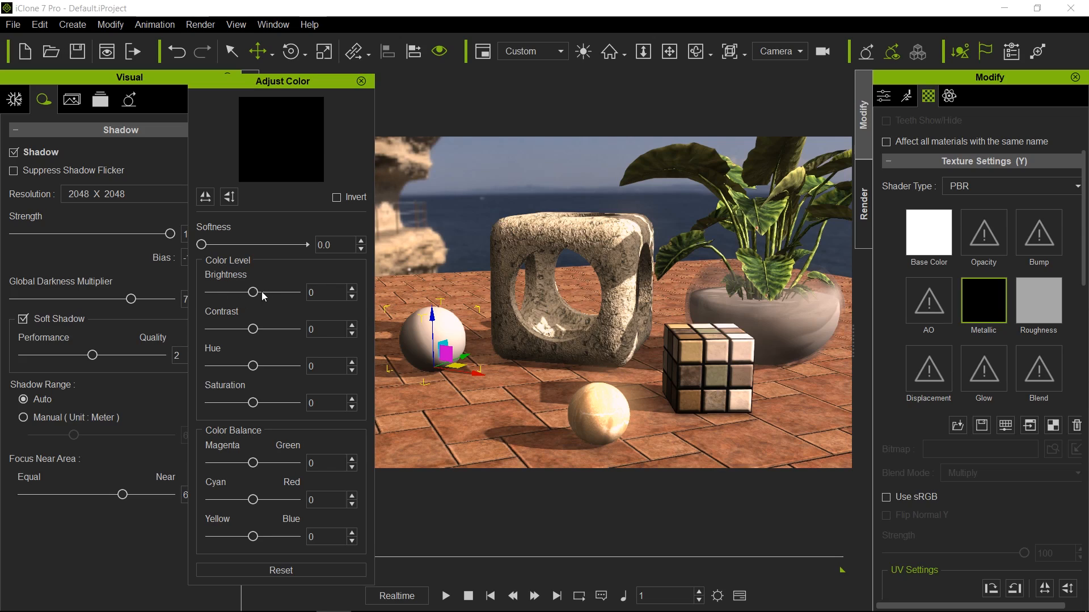
drag(253, 294, 301, 288)
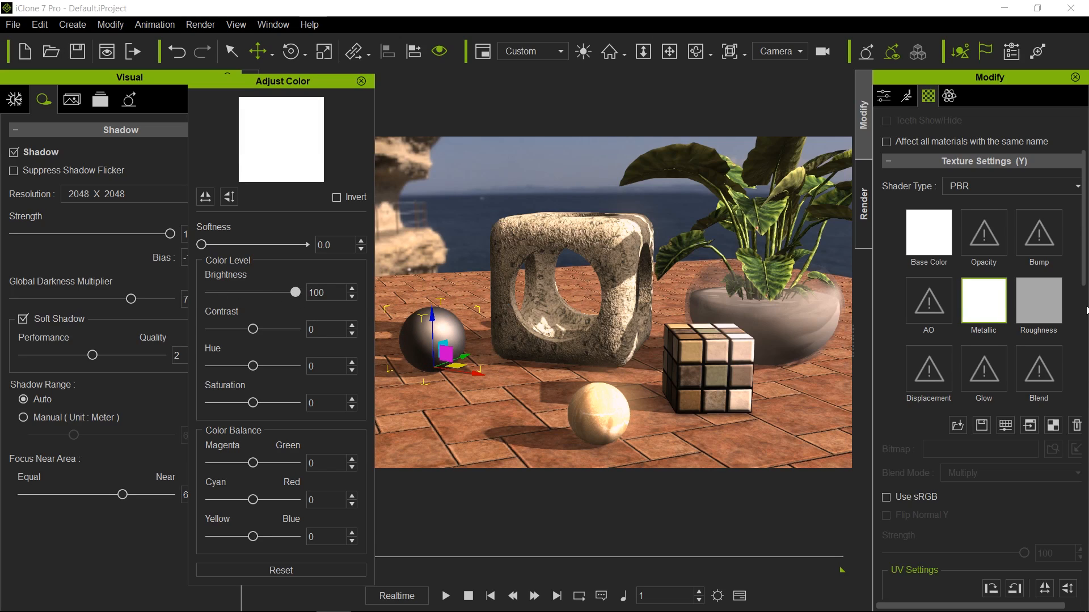
click(1032, 306)
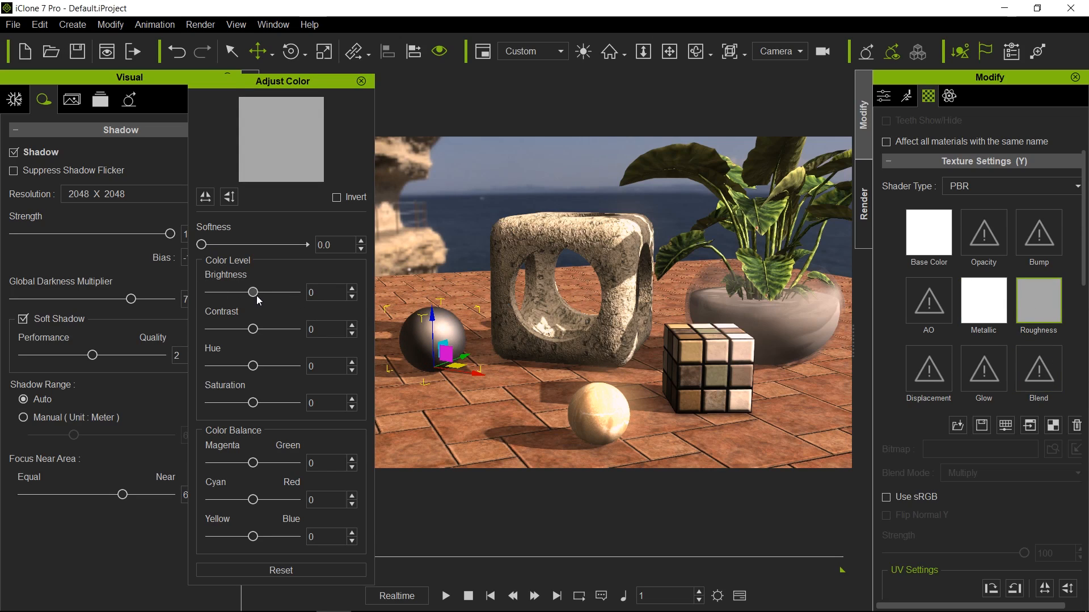
drag(256, 295, 227, 295)
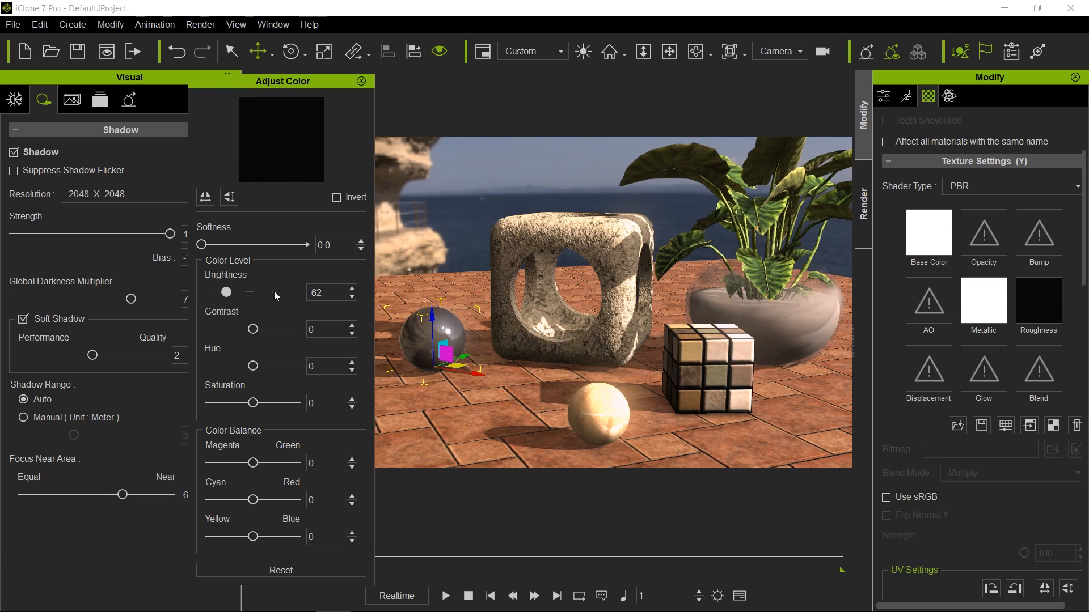
Brighten the metallic ball's diffuse color to near-white #f3f3f3
scroll(982, 450, down, 3)
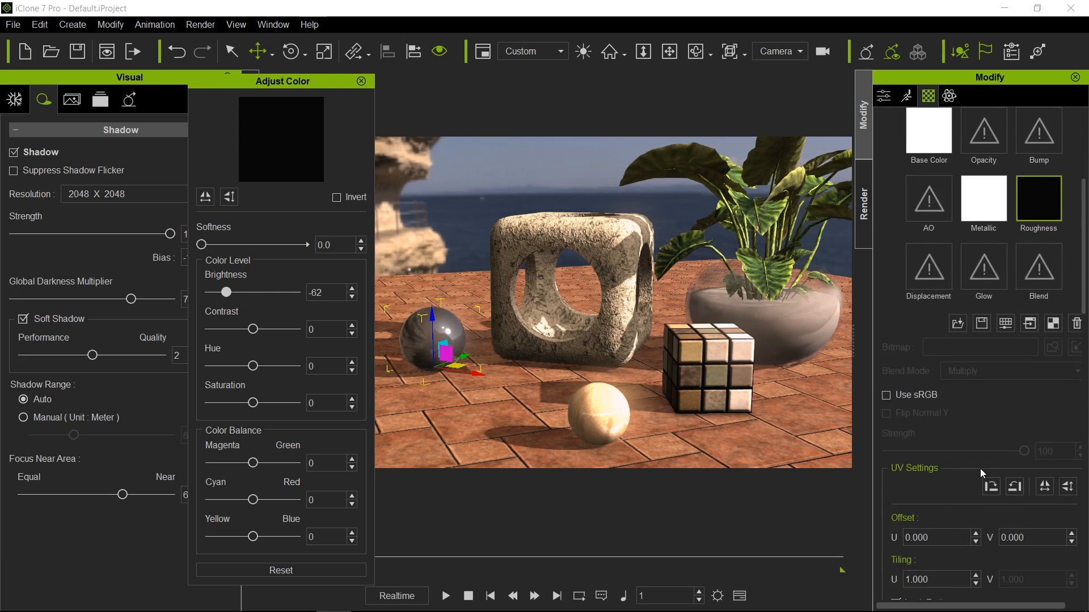
scroll(980, 469, down, 6)
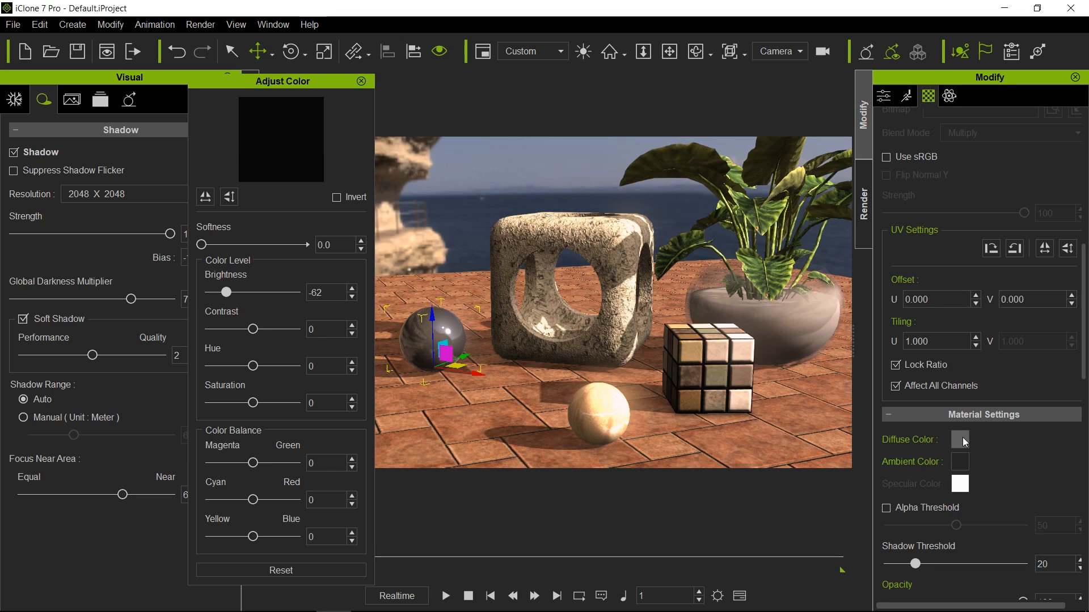
click(962, 439)
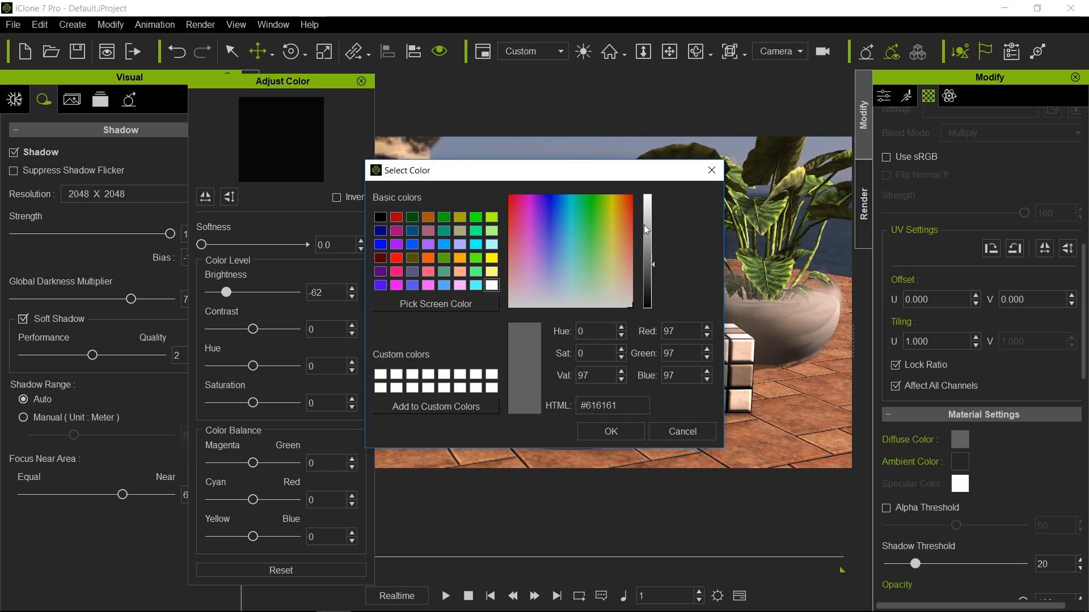
drag(644, 224, 647, 200)
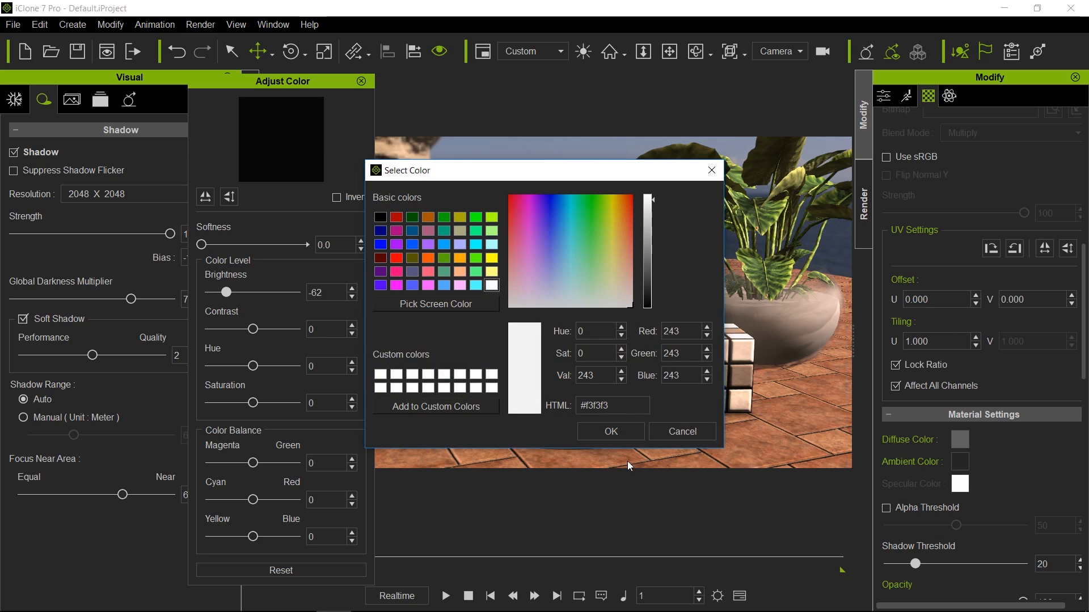
click(625, 431)
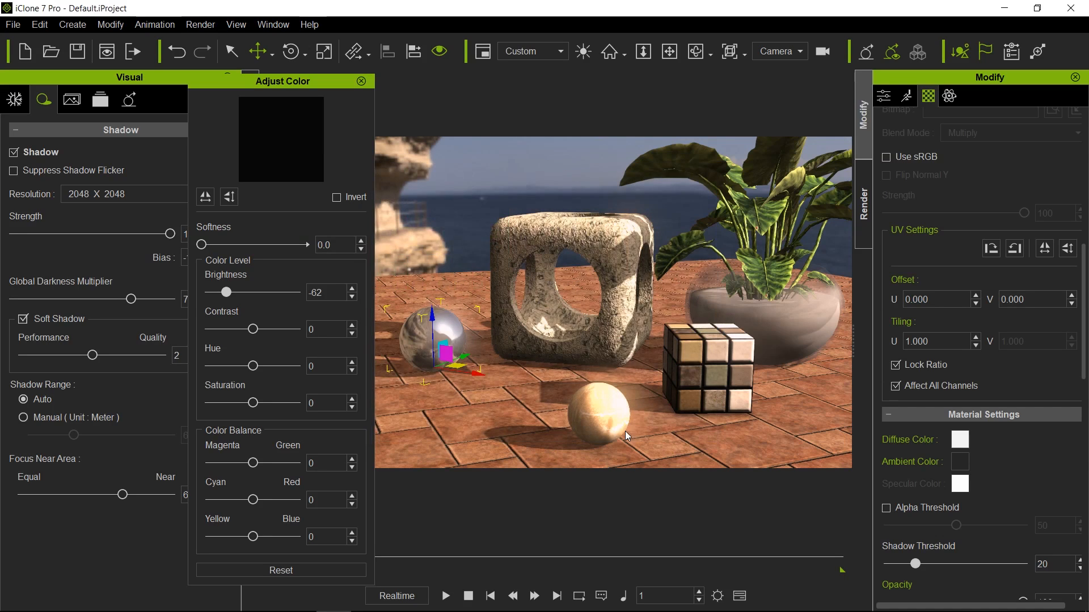
Try an orange #f36e4c diffuse color on the metallic ball and return it to near-white
click(967, 442)
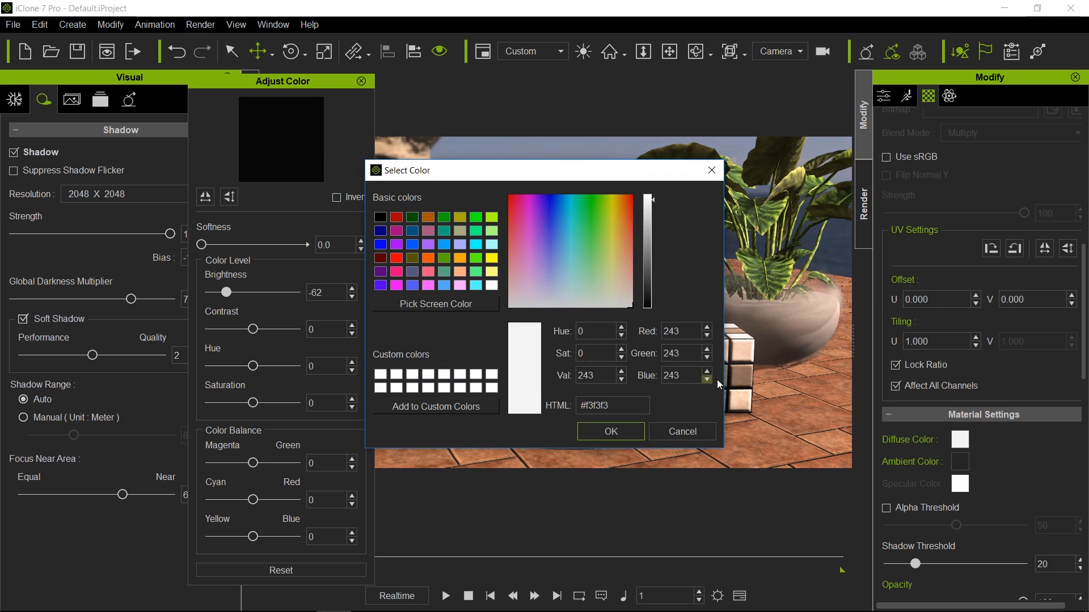
drag(611, 170, 269, 274)
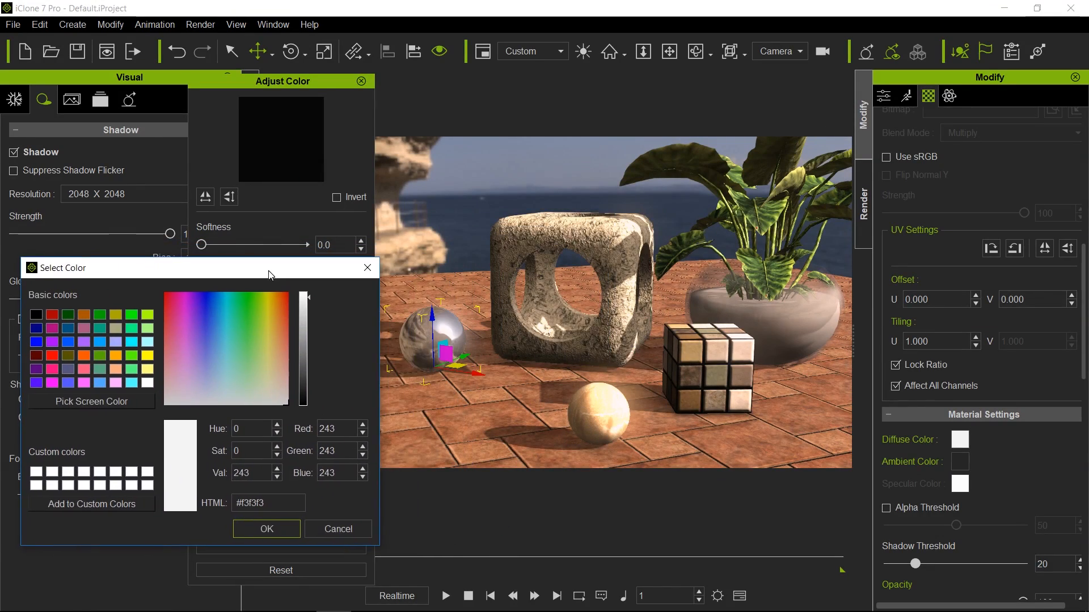
click(285, 332)
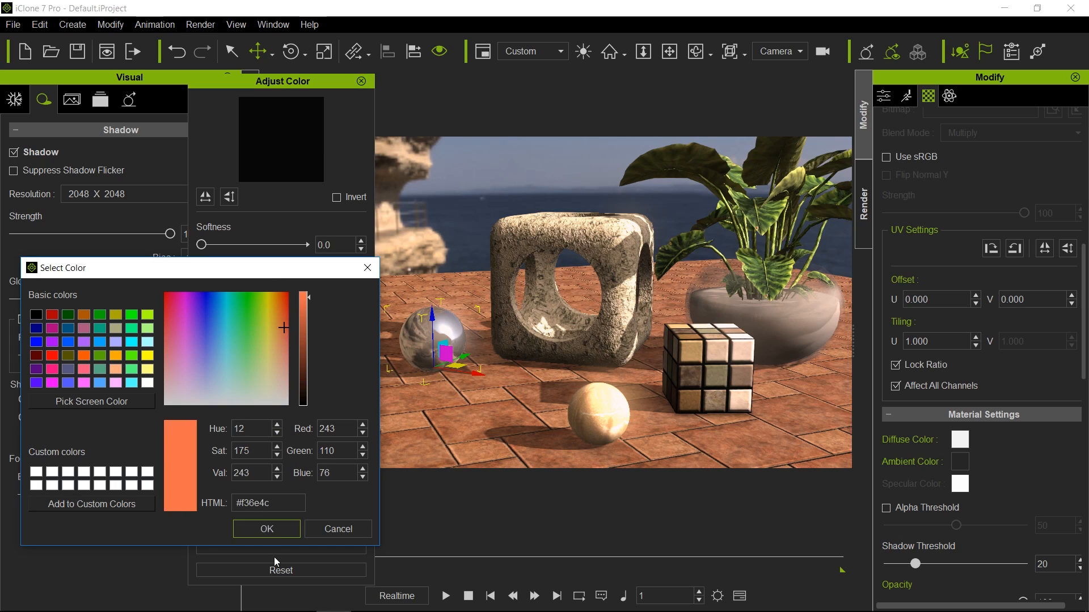
click(272, 529)
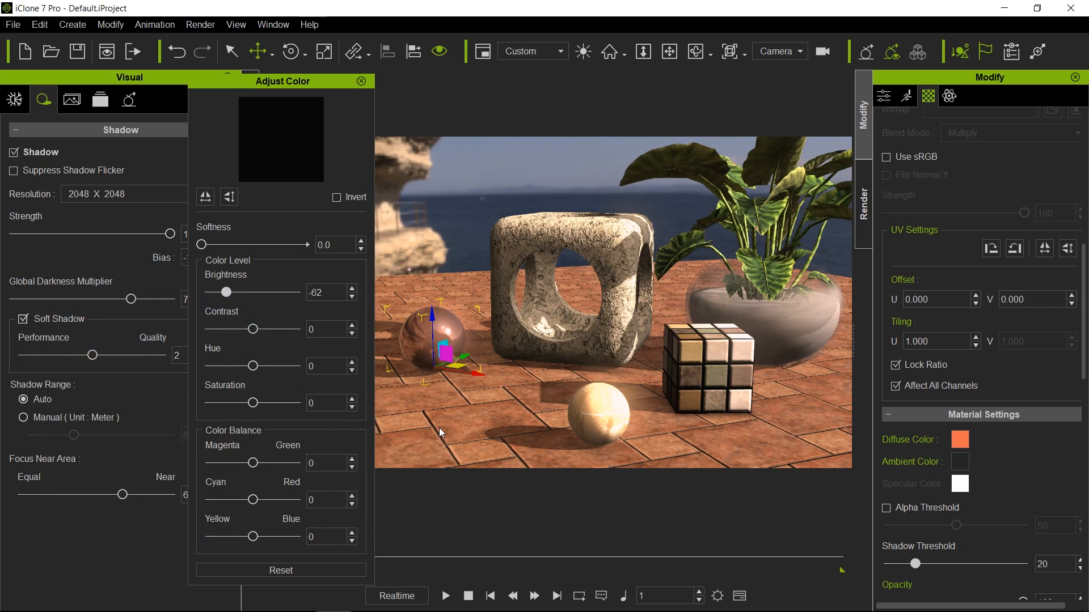
click(965, 440)
drag(630, 243, 640, 328)
click(632, 434)
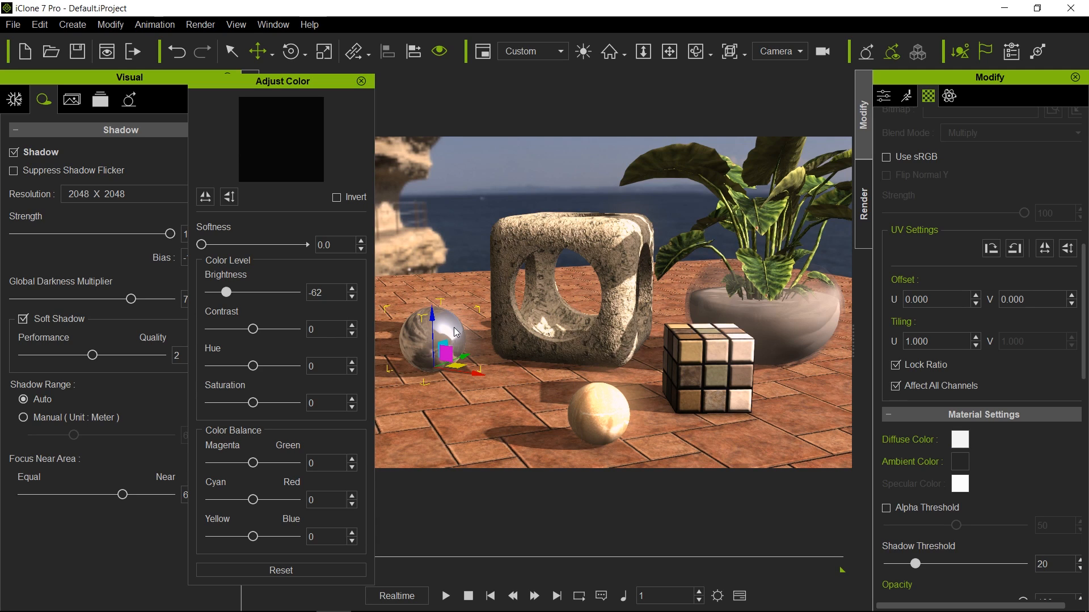
Deselect the ball and rotate the image-based lighting environment until only sea and sky fill the background
key(Escape)
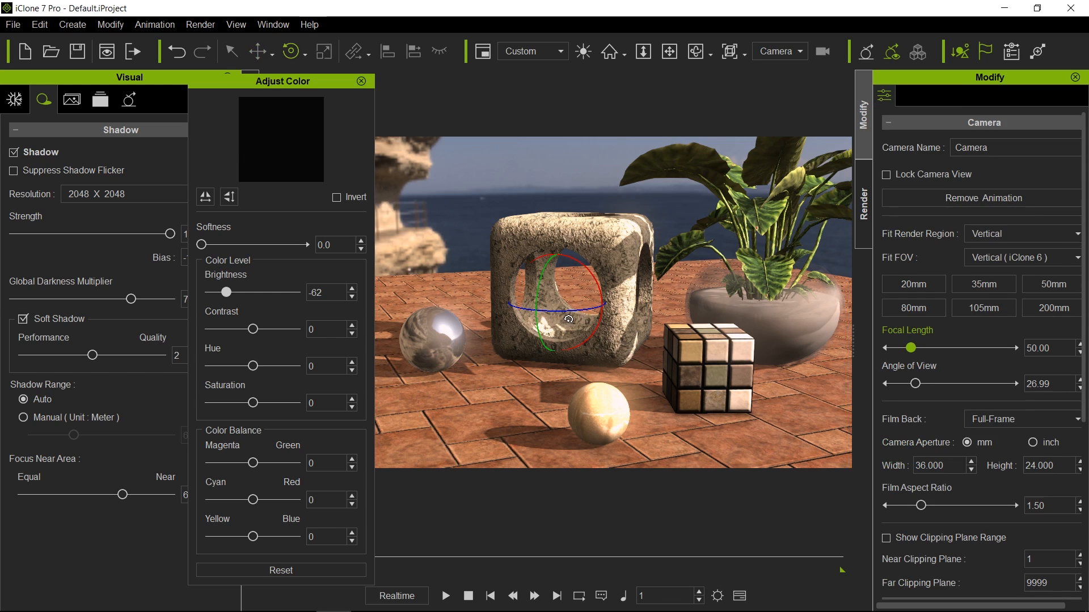
key(e)
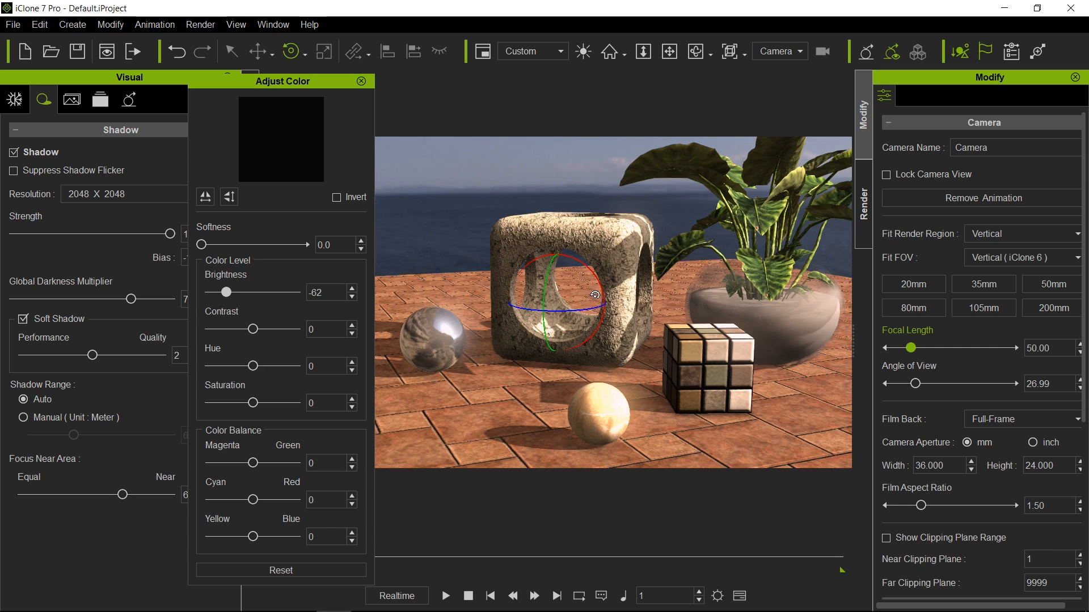
key(q)
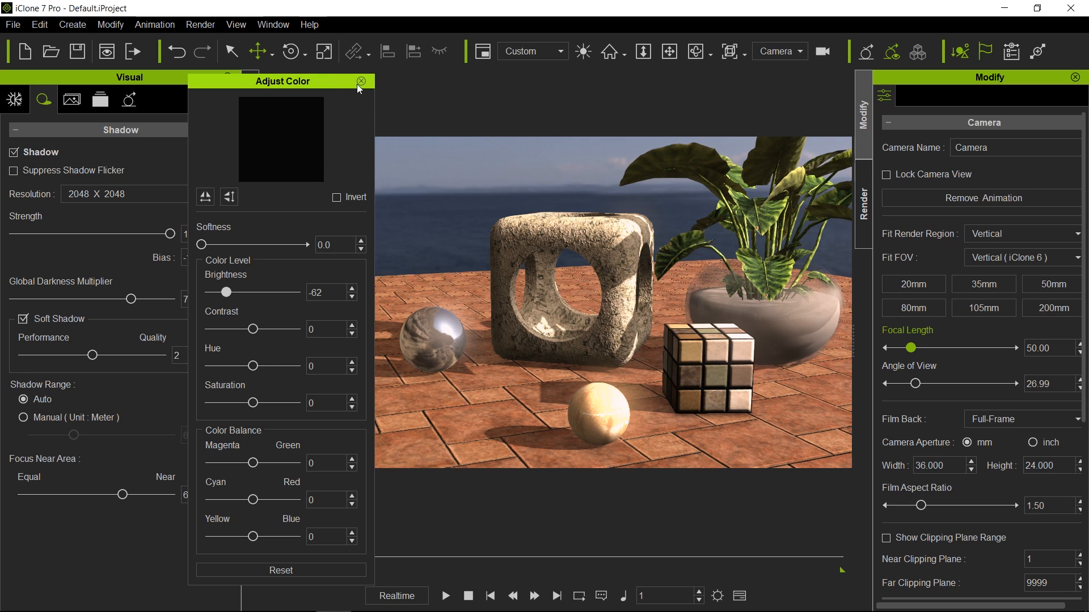
Close the color adjustment window, select the wooden ball and set its Roughness texture brightness to -45
drag(359, 80, 385, 70)
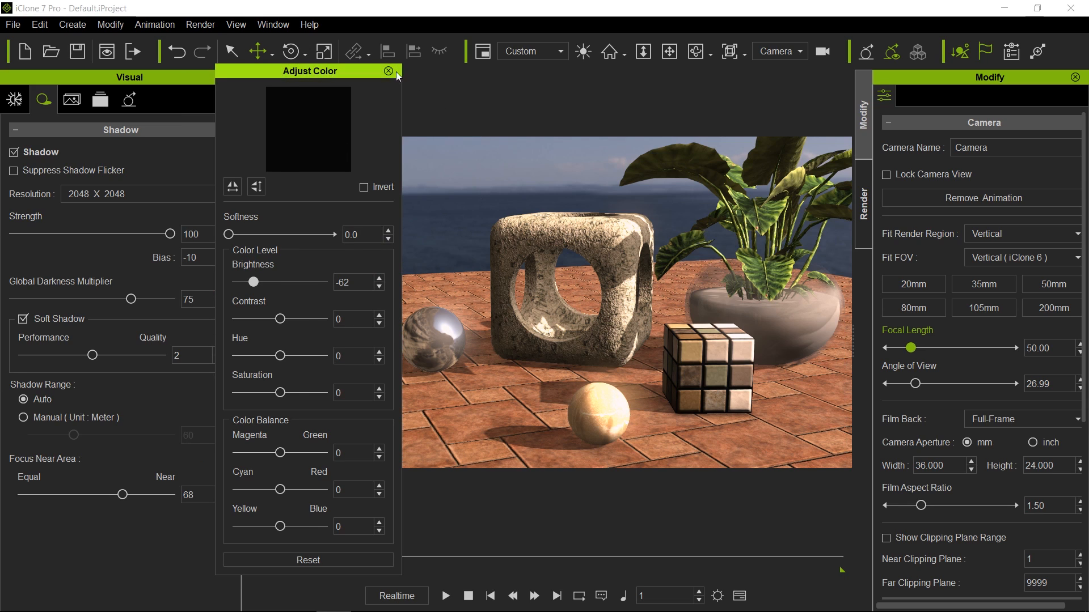
click(388, 72)
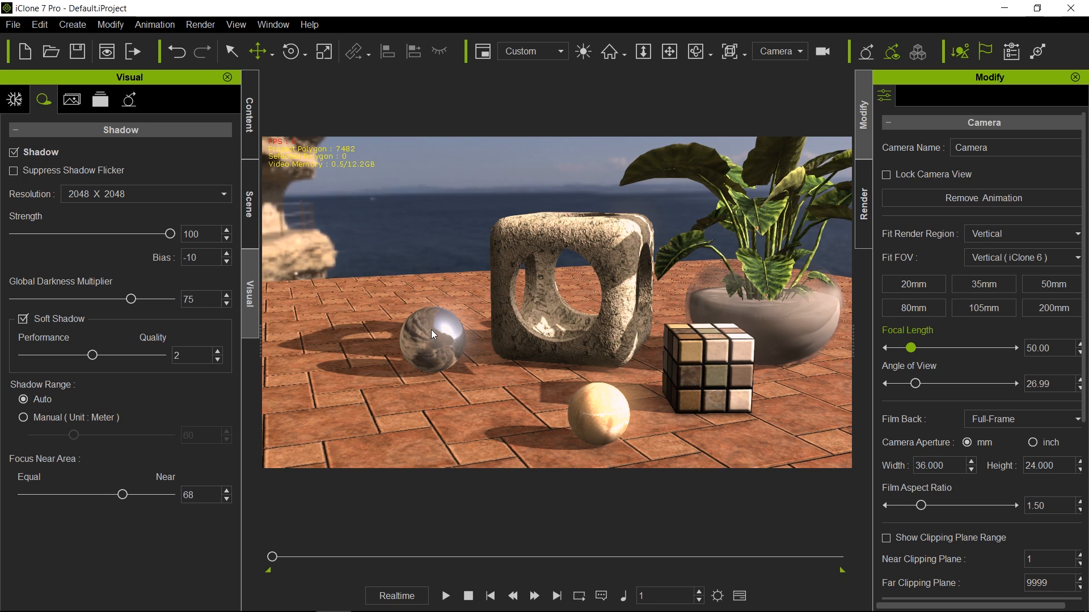
click(593, 423)
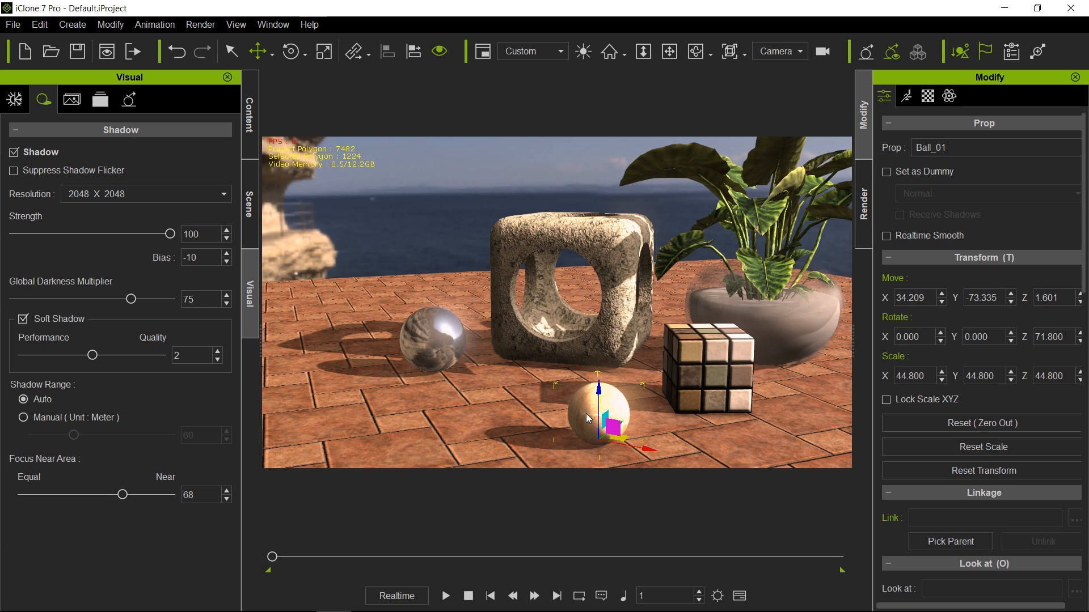
click(928, 96)
scroll(991, 314, up, 5)
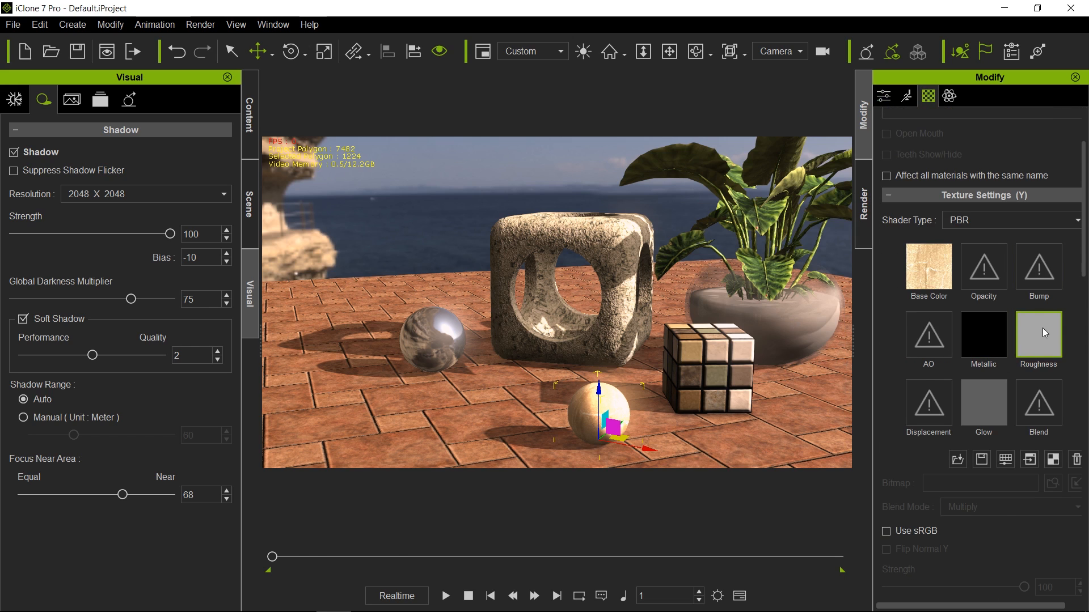
double_click(1043, 328)
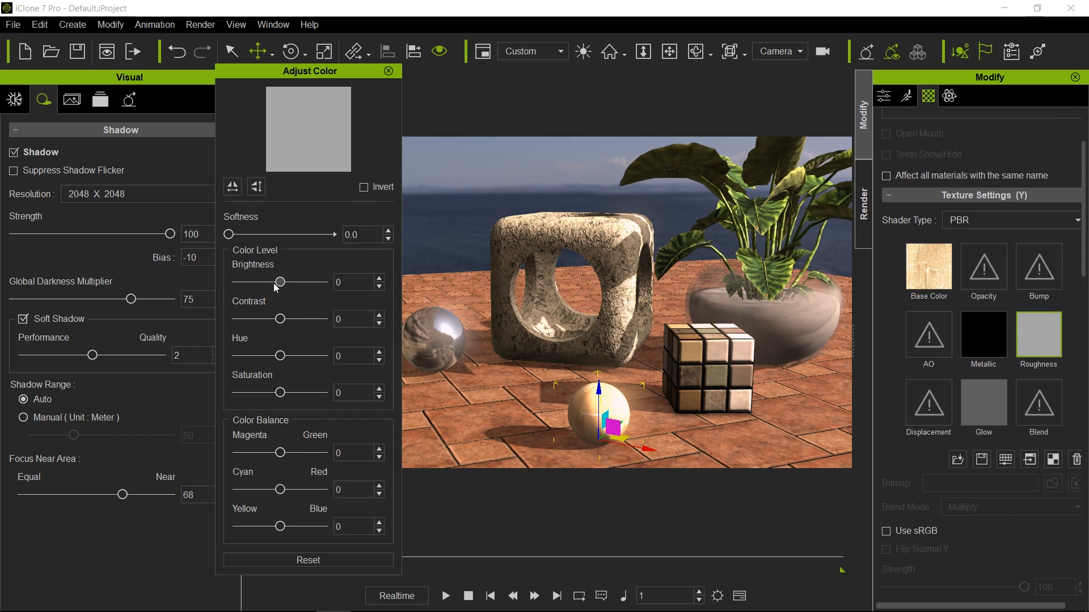
drag(280, 282, 257, 291)
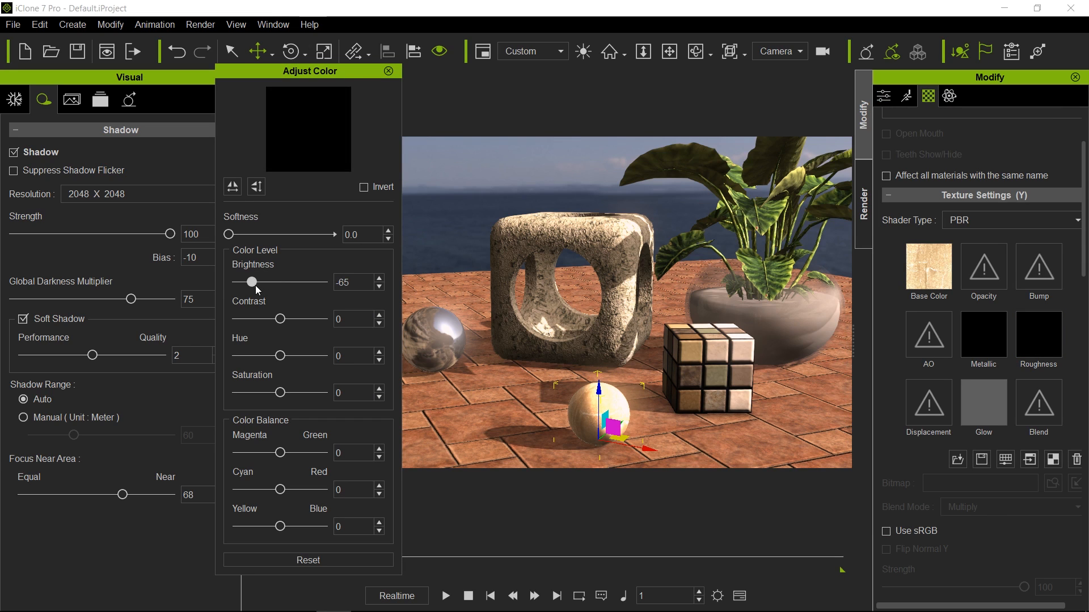
drag(257, 290, 266, 292)
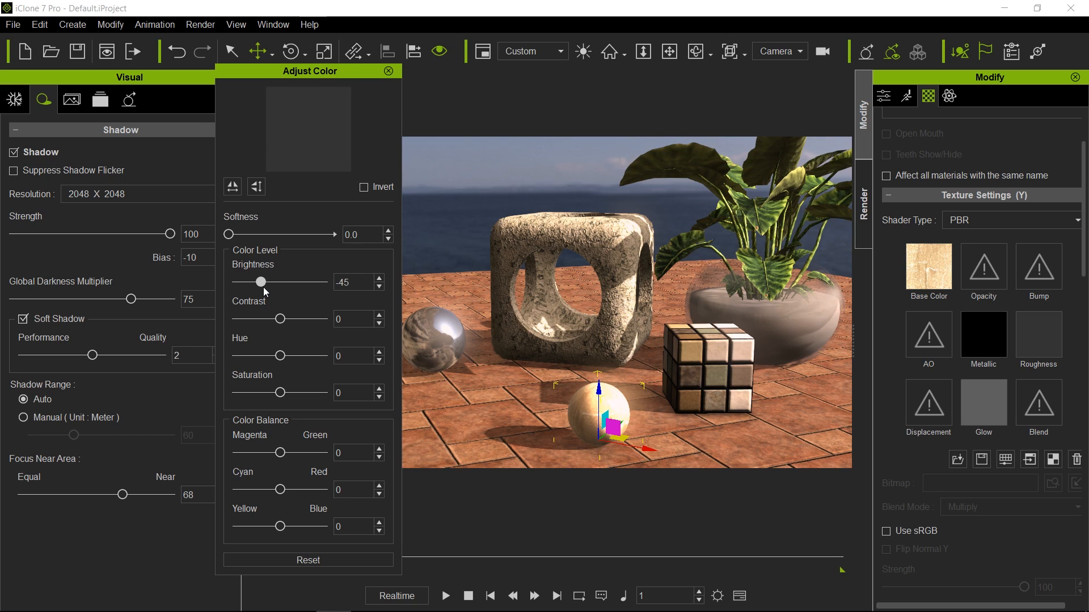
Remove the Glow texture from the wooden ball's material
click(1039, 334)
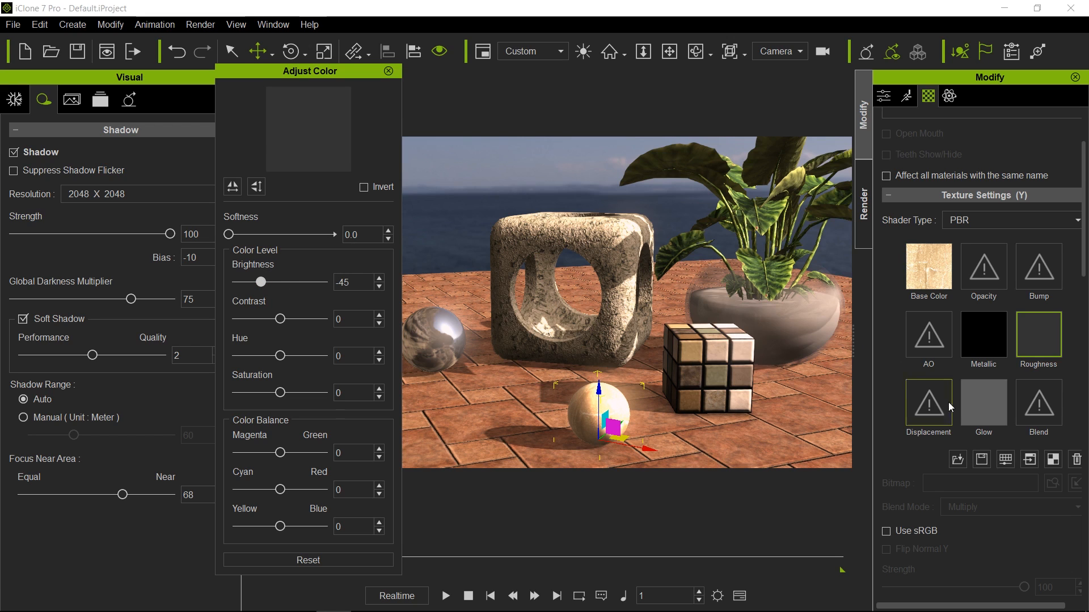
click(978, 405)
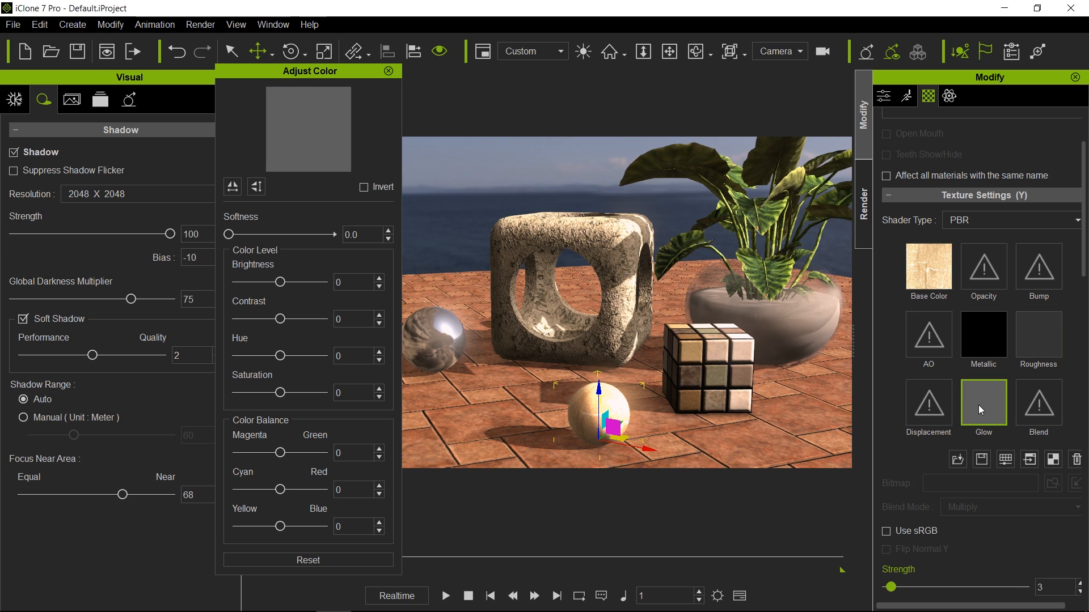
click(1076, 460)
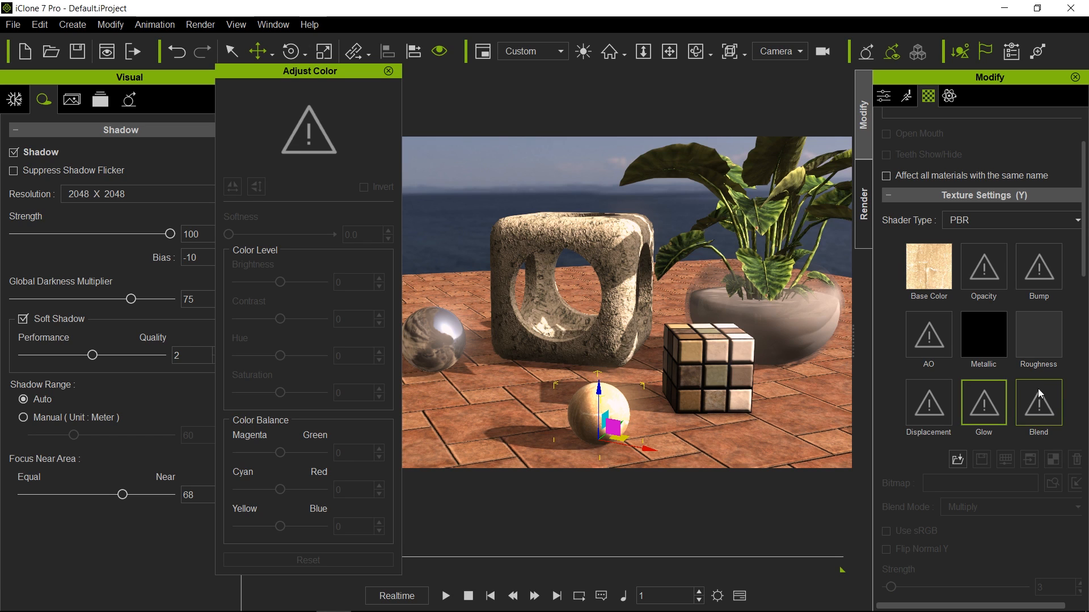
Set the wooden ball's Roughness texture brightness to -41 and close the color adjustment window
click(1038, 331)
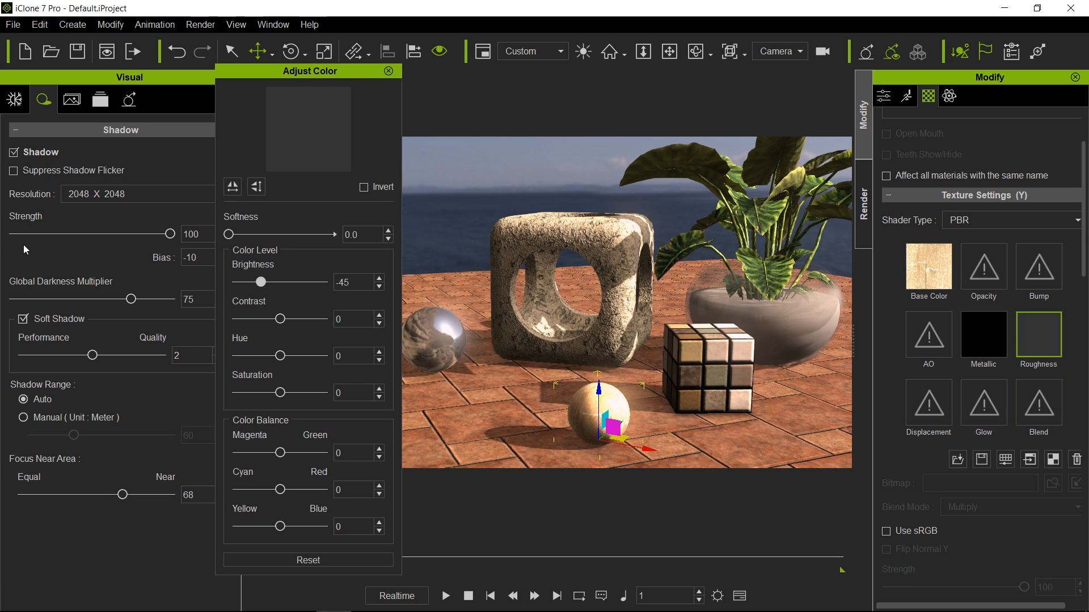
mouse_move(261, 282)
mouse_down()
mouse_move(273, 286)
mouse_move(263, 287)
mouse_up()
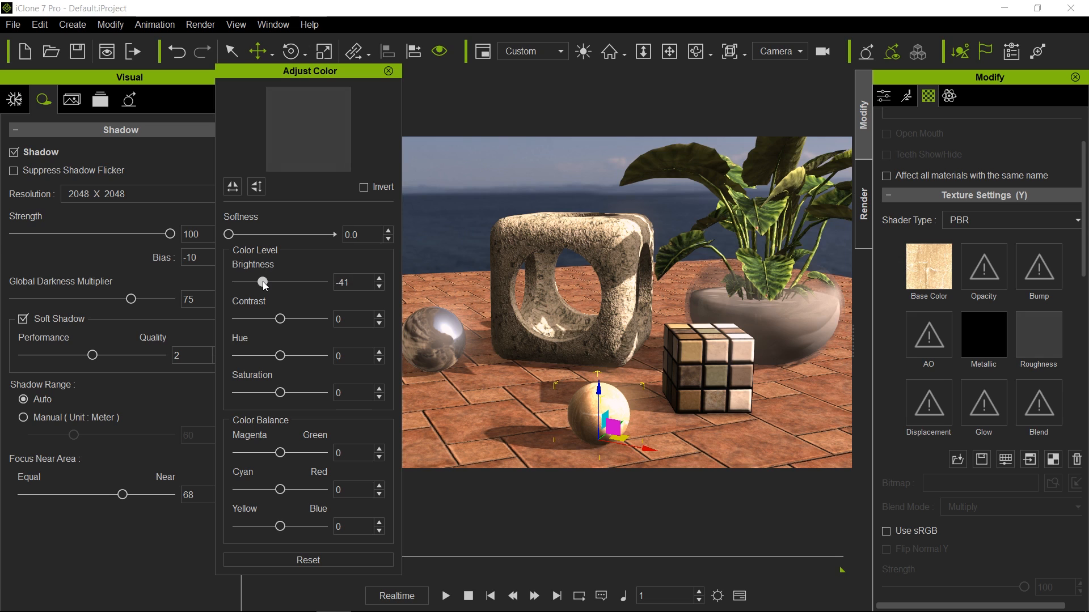
click(389, 71)
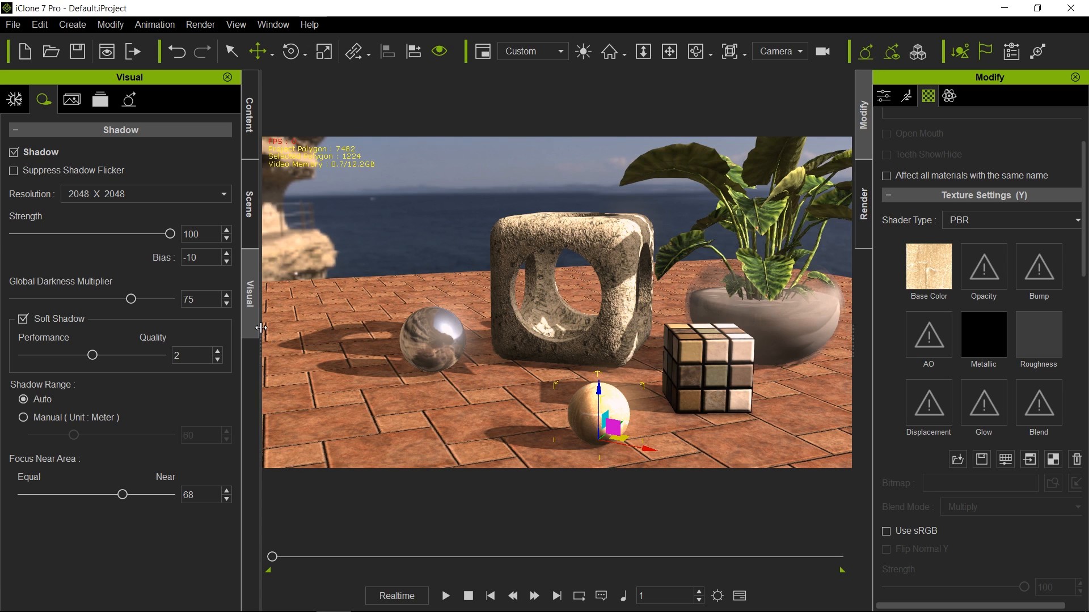
Tune global illumination with diffuse bounce strength 11.2, 16 voxel cones, multi-bounce scale 61 and specular bounce strength 4.3
click(129, 100)
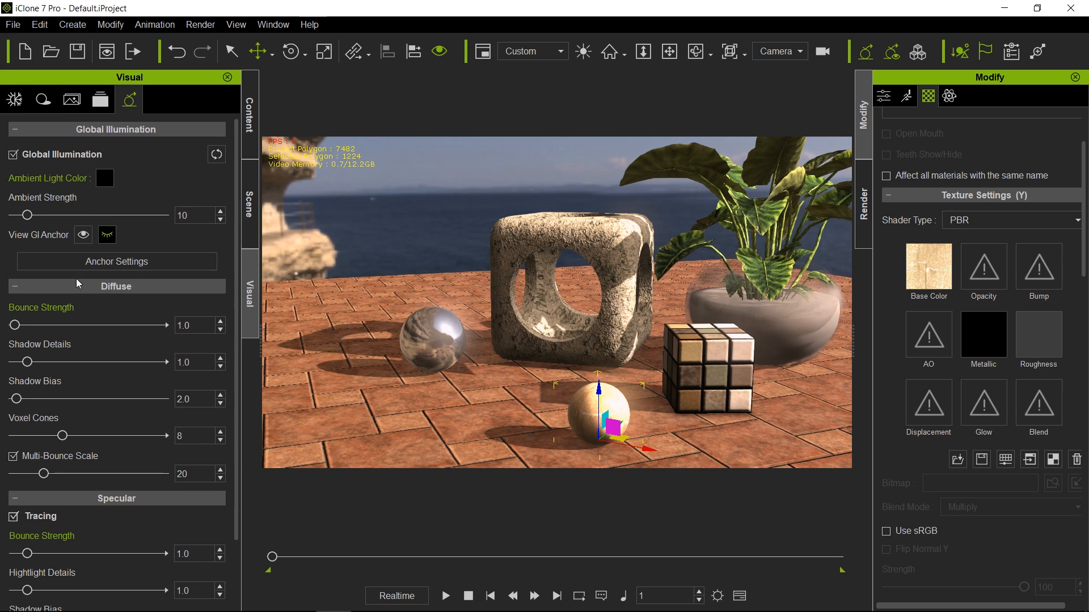
drag(15, 325, 28, 325)
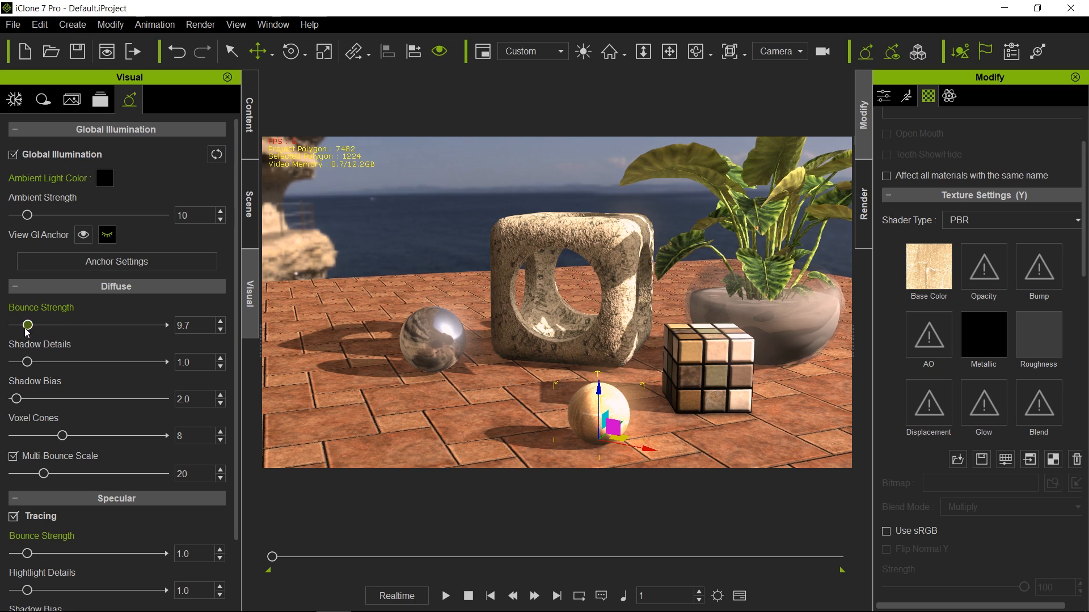
drag(26, 330, 30, 330)
drag(191, 435, 158, 435)
text(16)
key(Return)
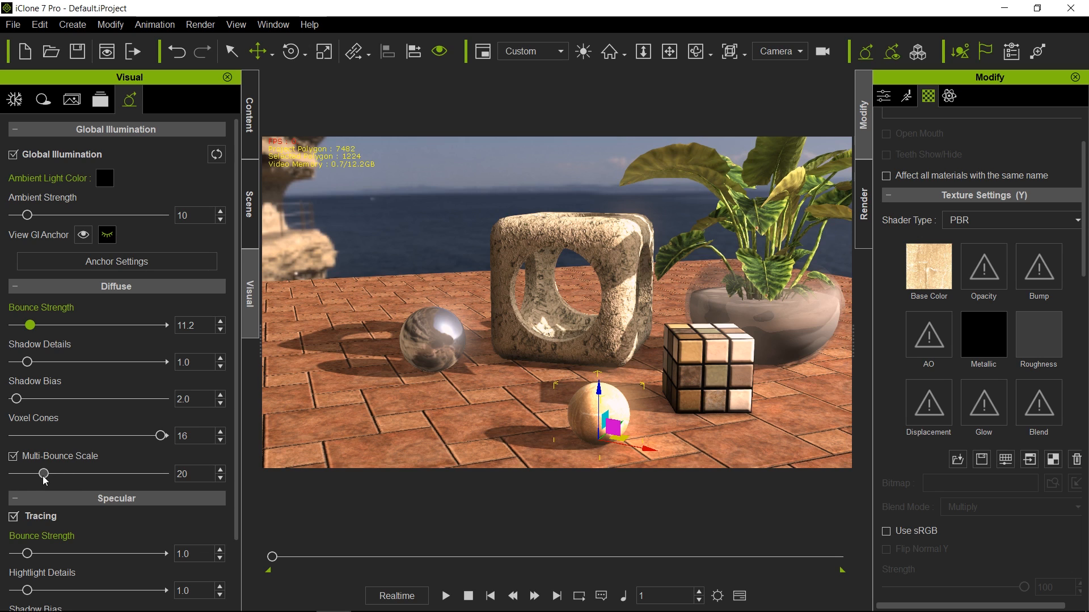
drag(44, 478, 106, 479)
drag(29, 555, 82, 561)
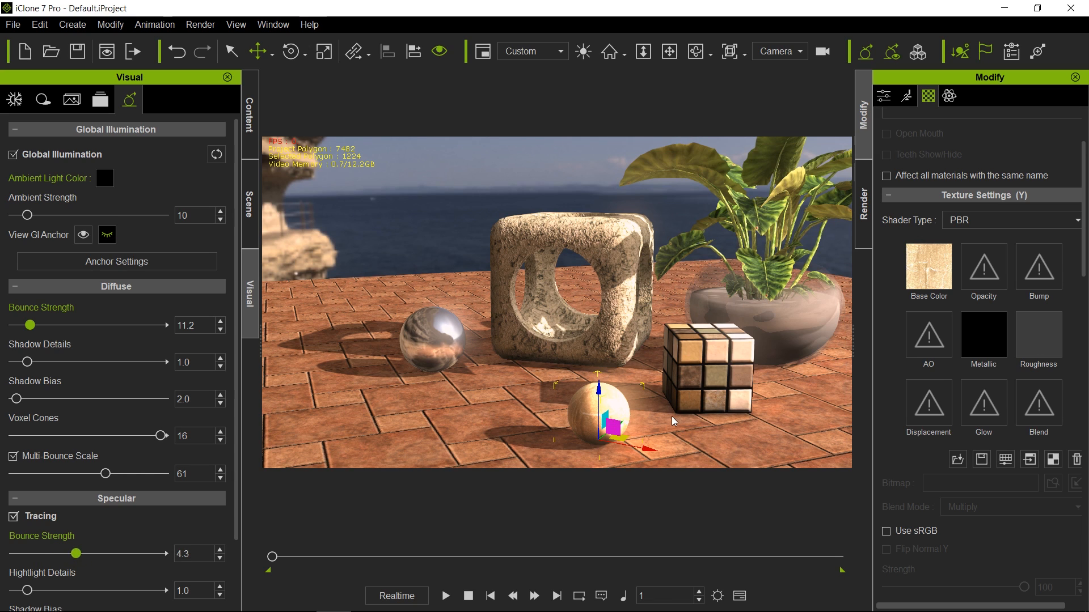
Select the plant's bowl and choose the Opacity texture channel of its Bowl_a material
click(931, 281)
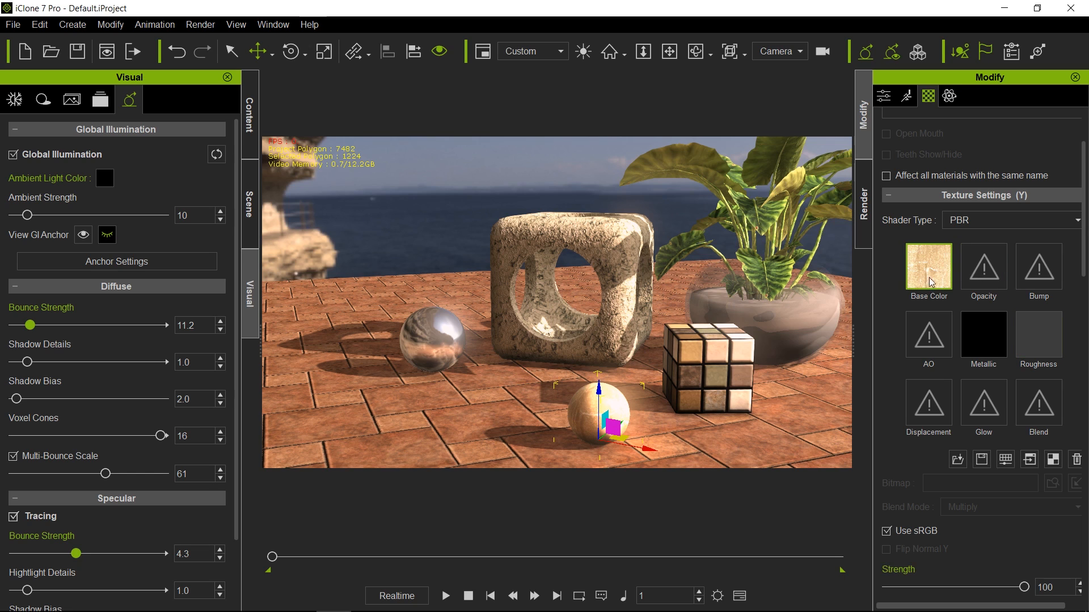
click(723, 370)
click(786, 307)
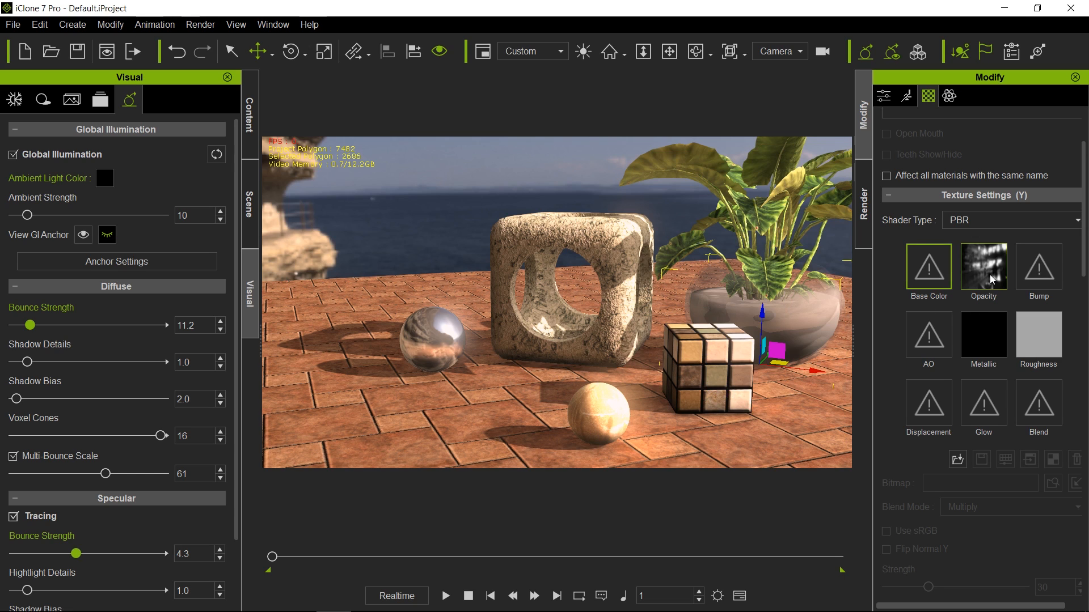
scroll(984, 256, up, 3)
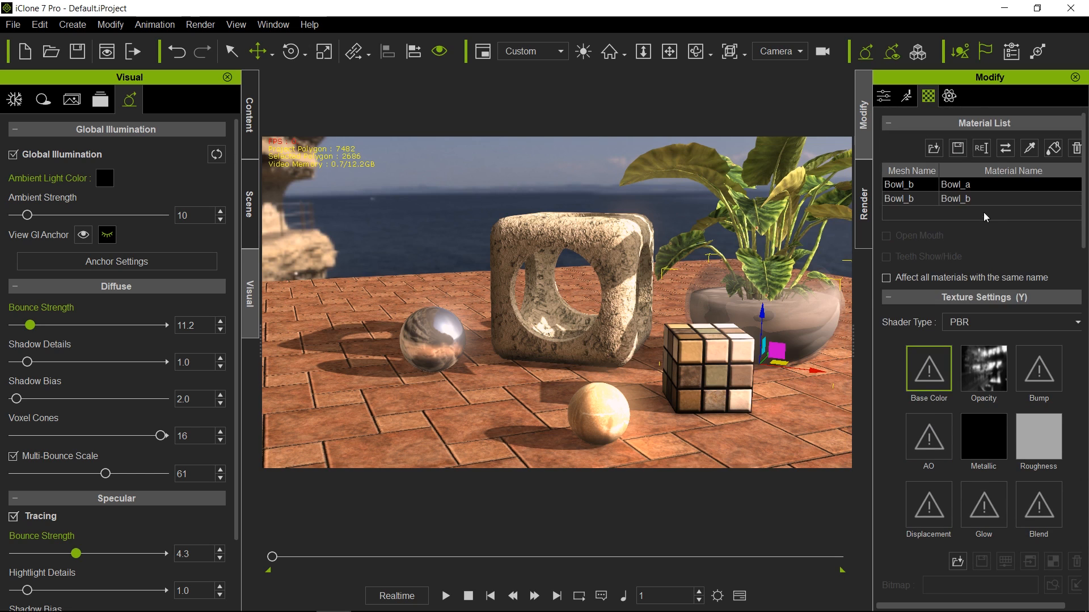
click(992, 368)
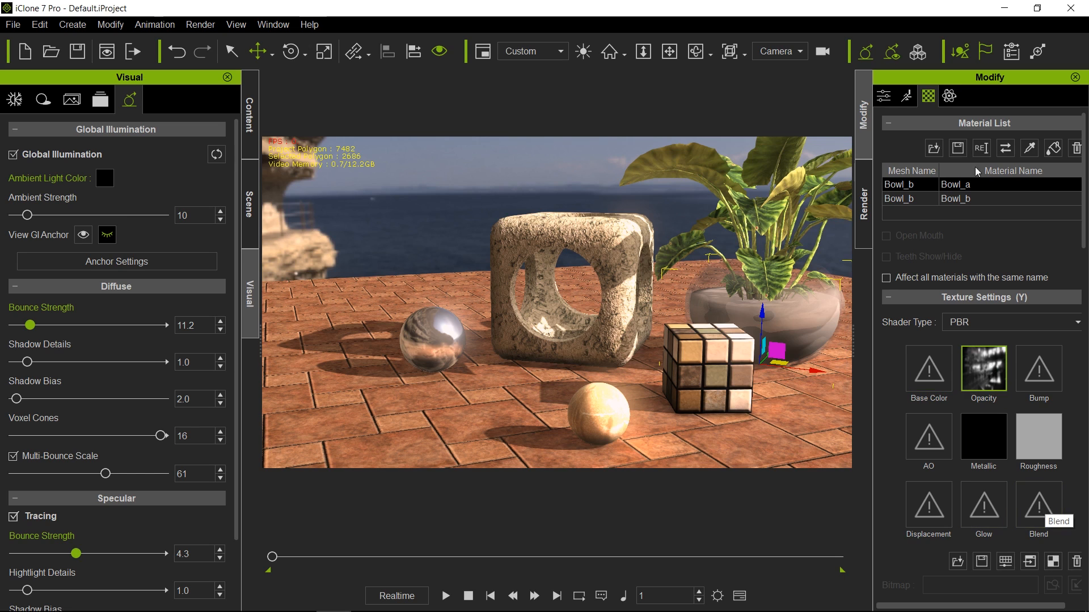
Switch to iClone 6 and load the Default project template without saving the current project
mouse_move(265, 574)
click(299, 597)
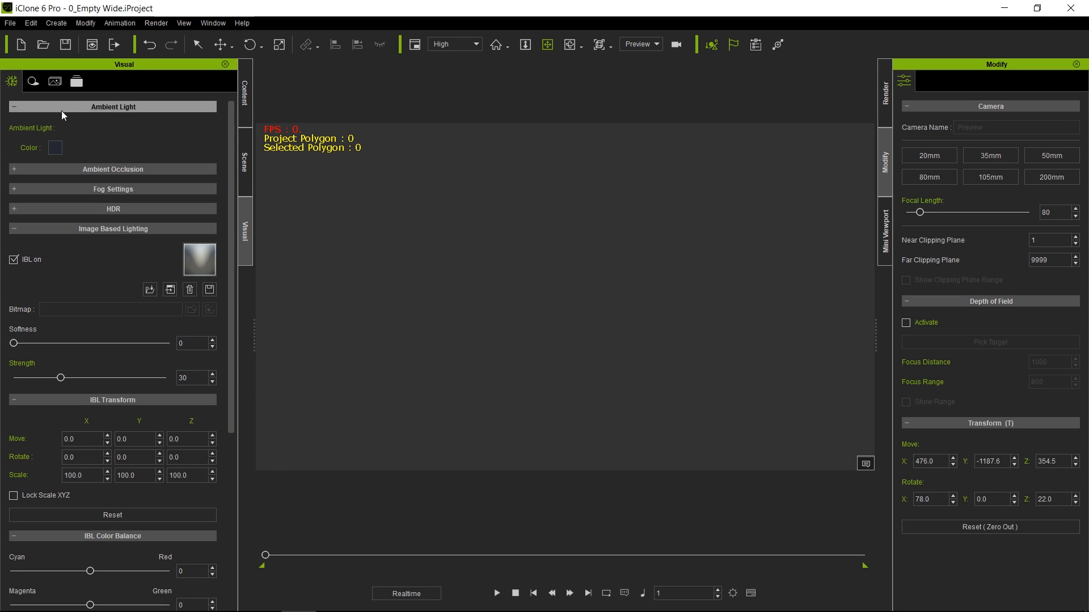
click(244, 109)
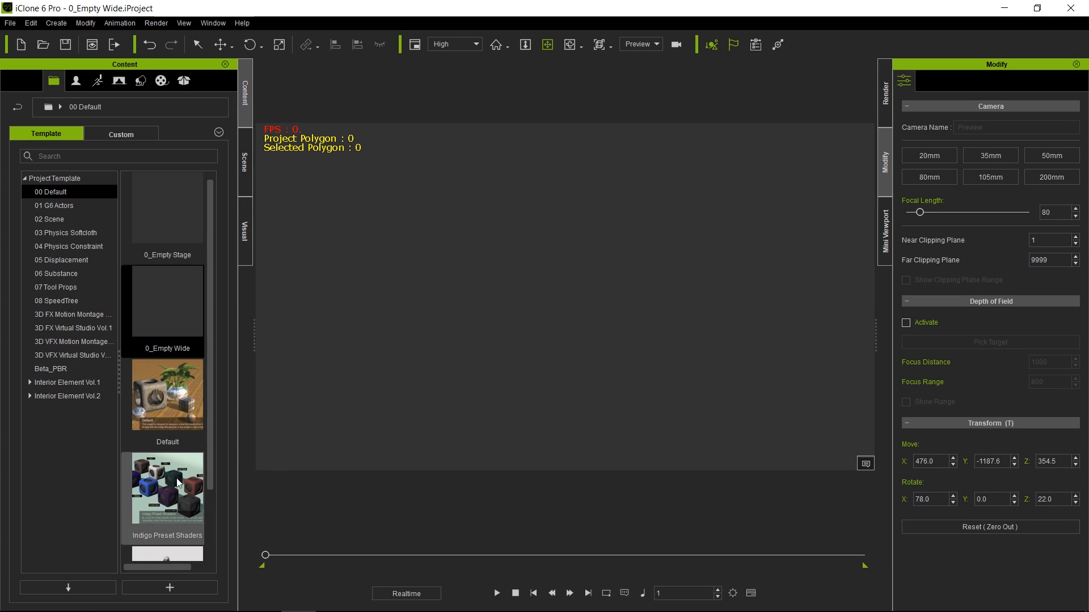
double_click(167, 395)
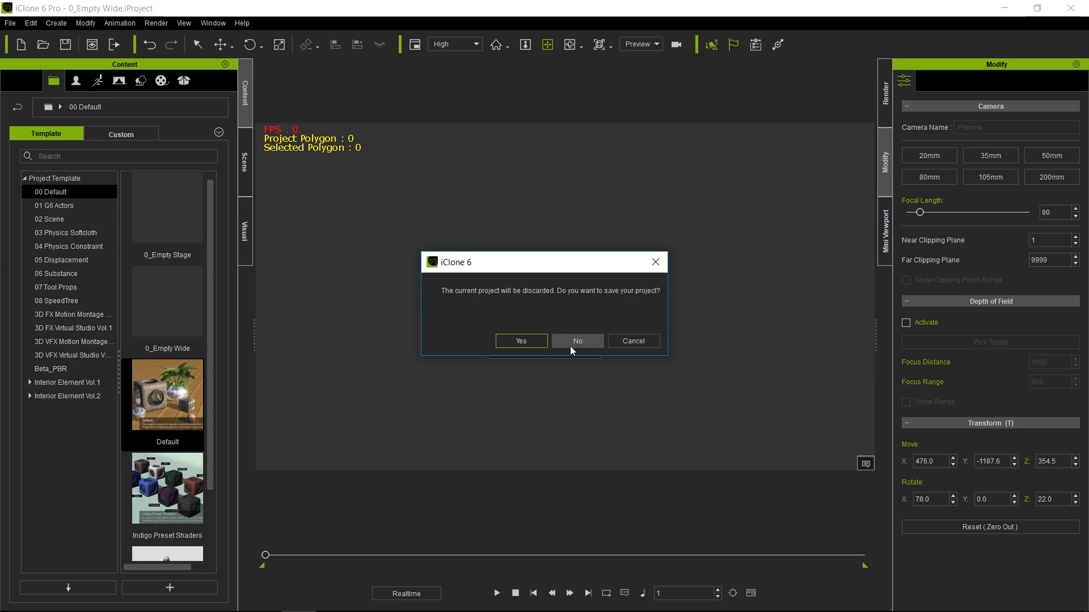
click(587, 339)
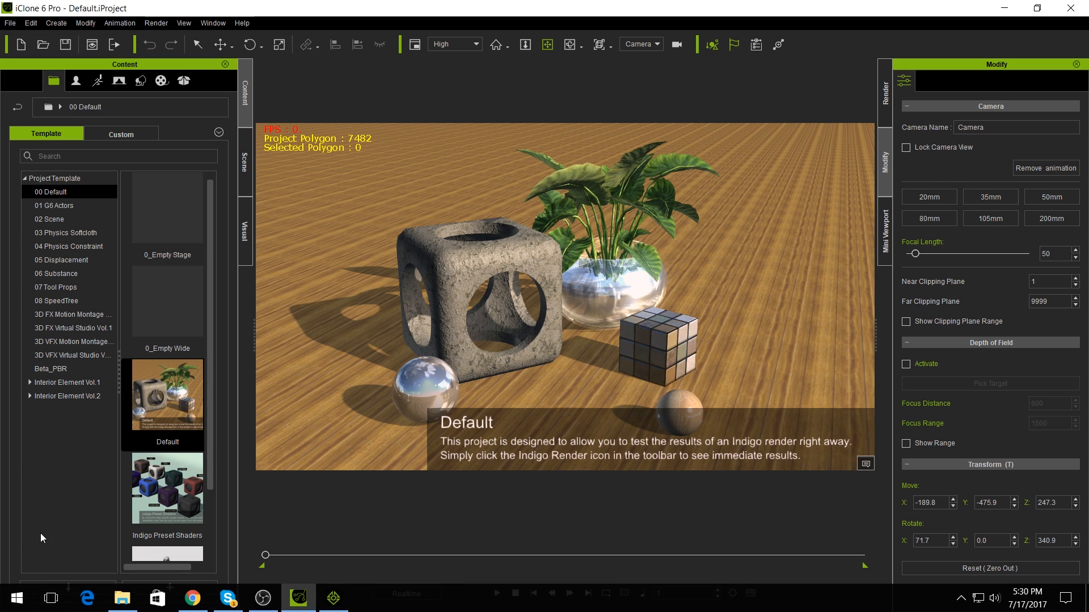
Switch back to iClone 7, remove the bowl's Opacity texture and set its Roughness texture brightness to -62
click(331, 600)
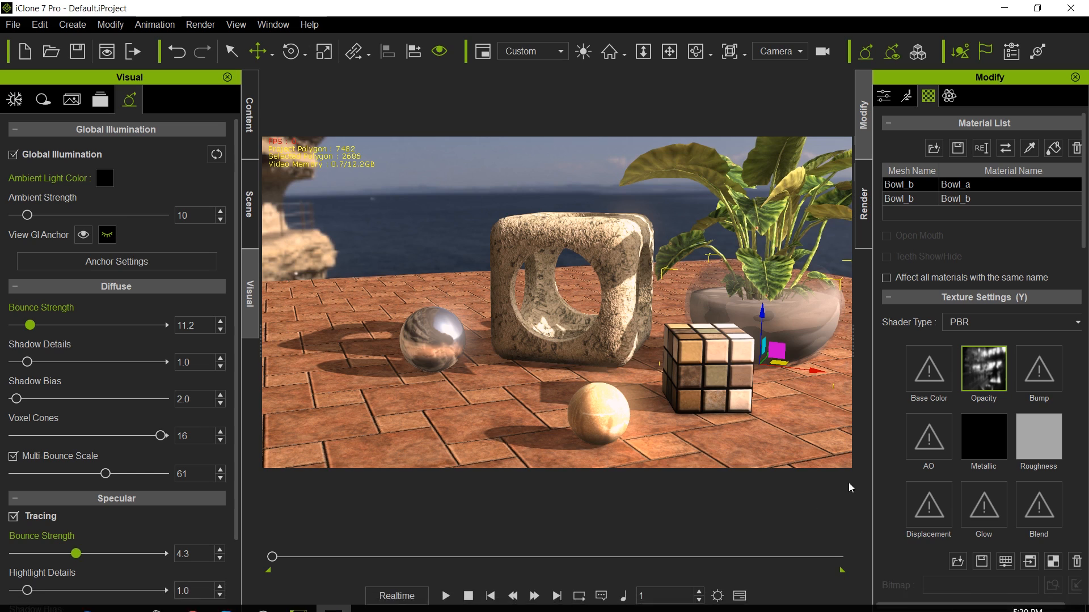
click(1080, 566)
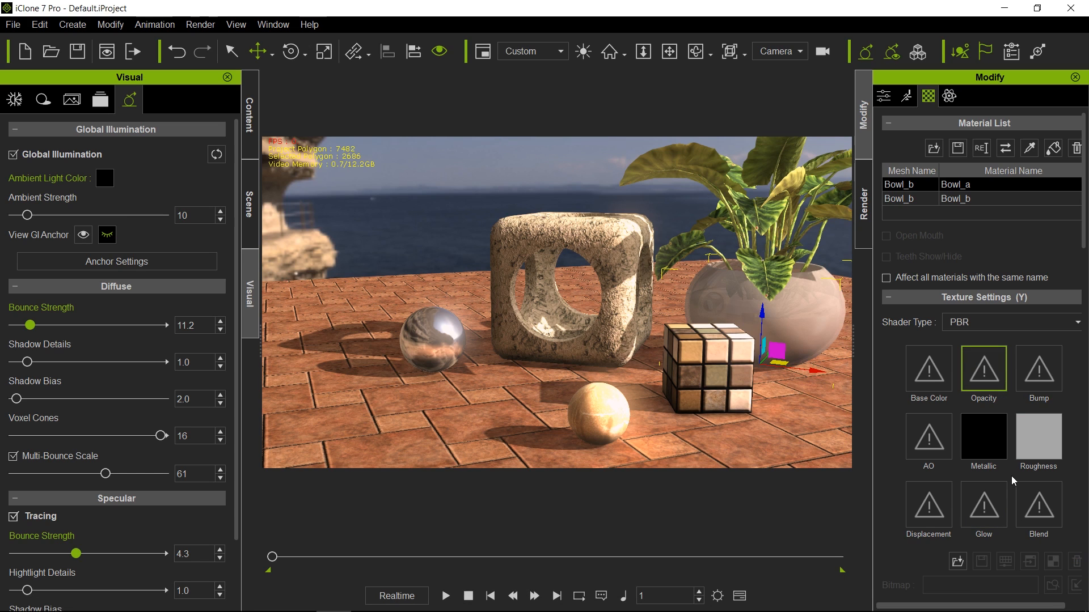
double_click(1033, 442)
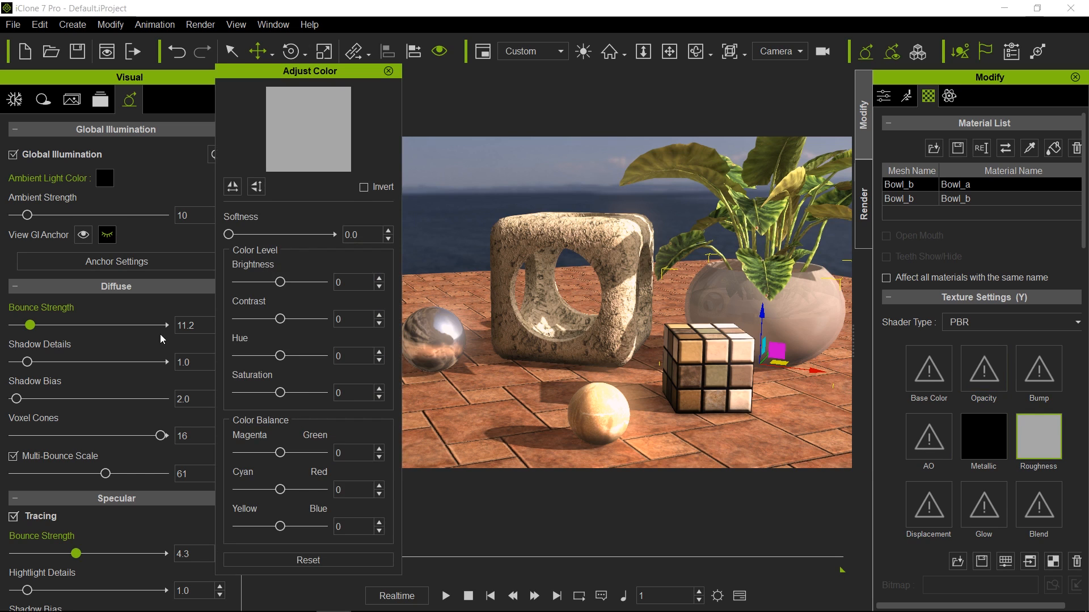
drag(280, 282, 258, 284)
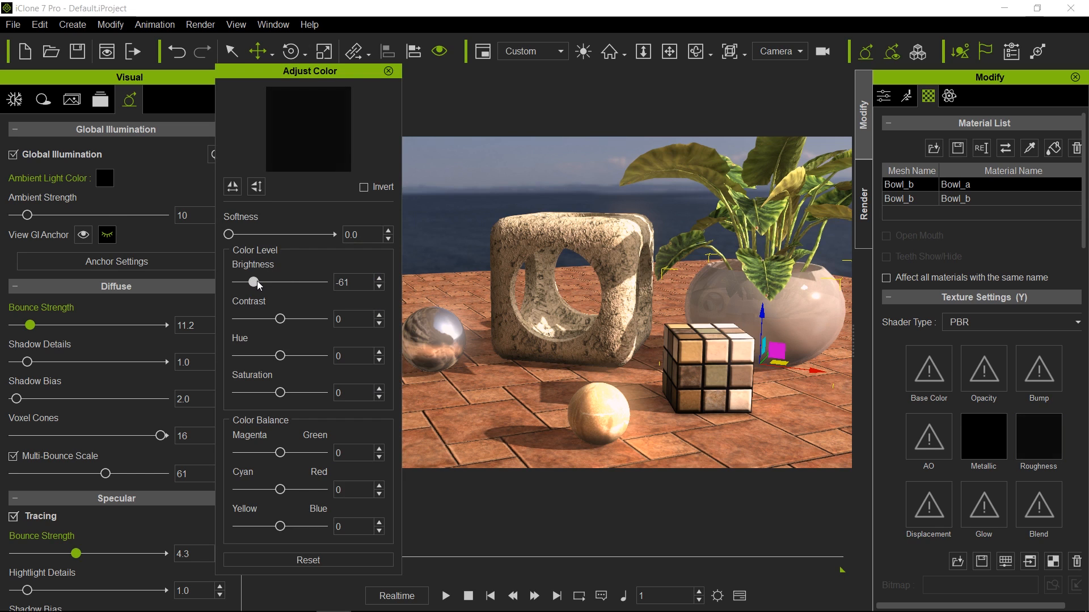
Lower the Bowl_a material's opacity to 27
scroll(966, 437, down, 5)
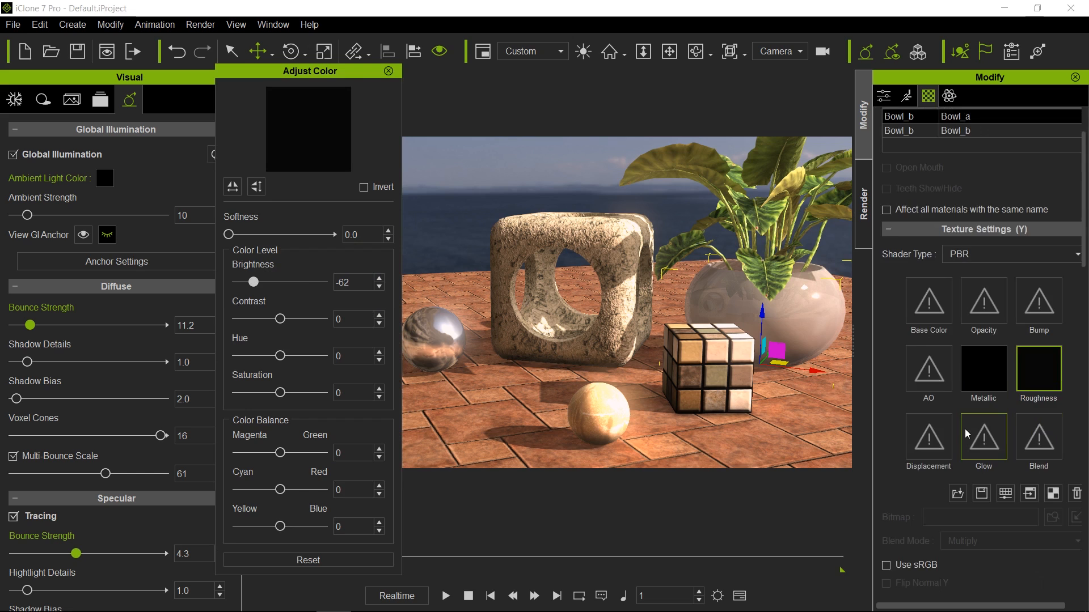
scroll(967, 448, down, 12)
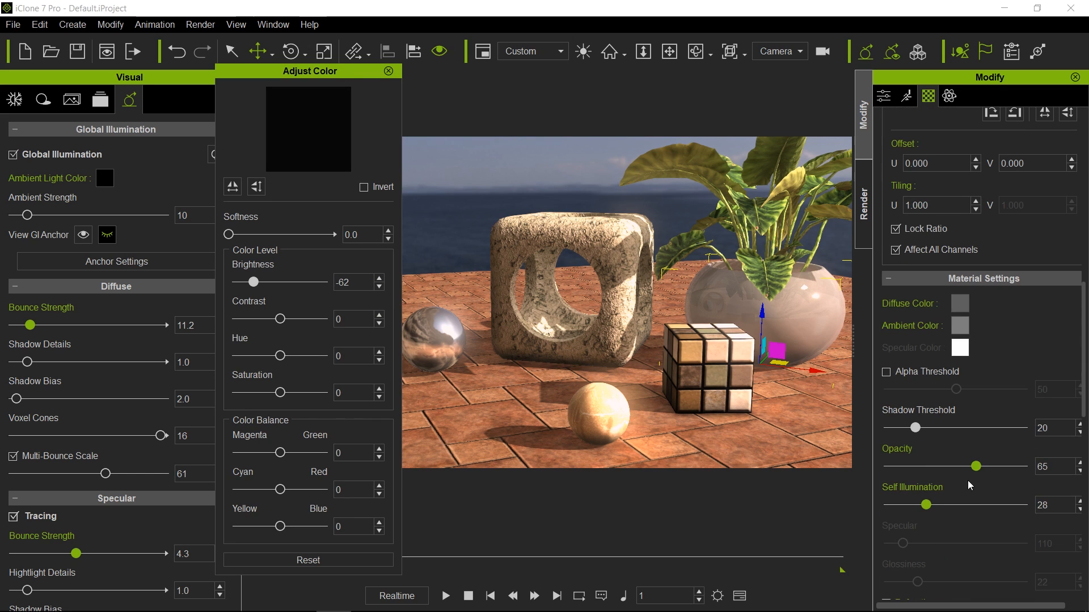
drag(976, 466, 925, 467)
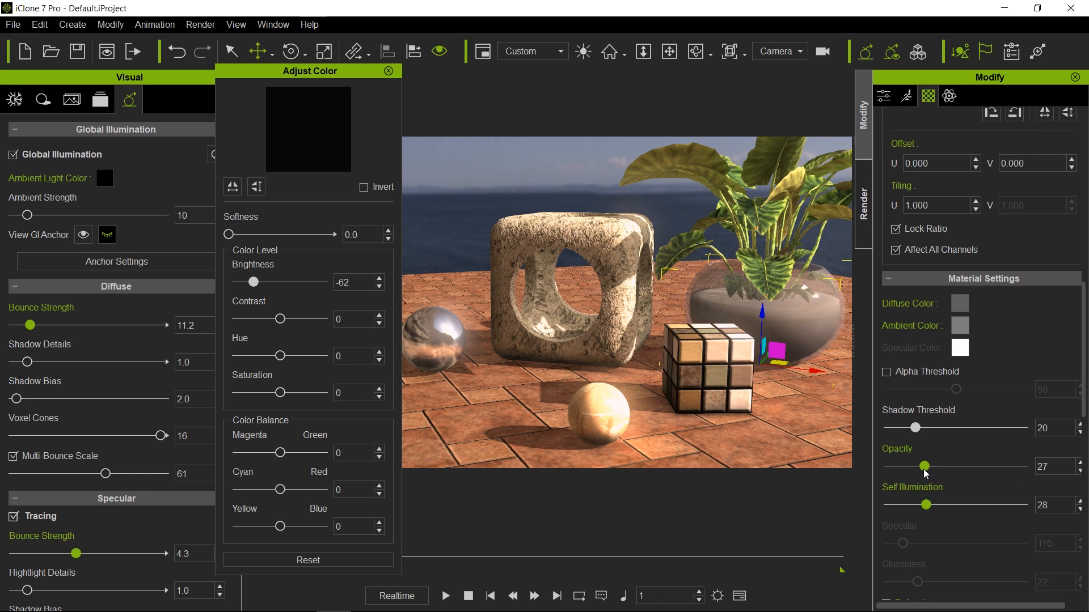
Darken the Bowl_a material's diffuse color to grey #414141
click(959, 305)
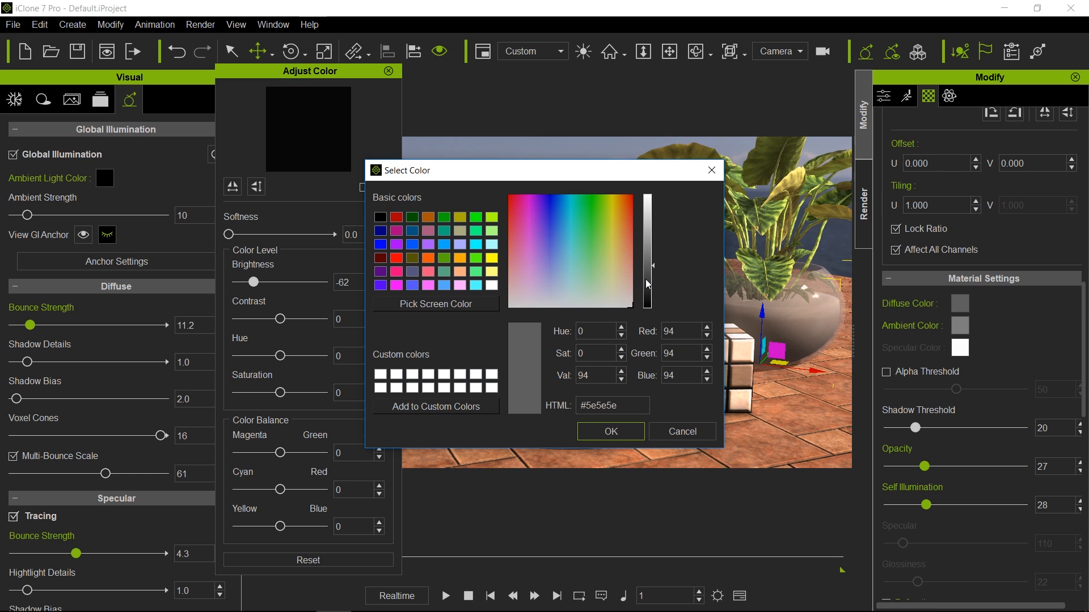
click(647, 281)
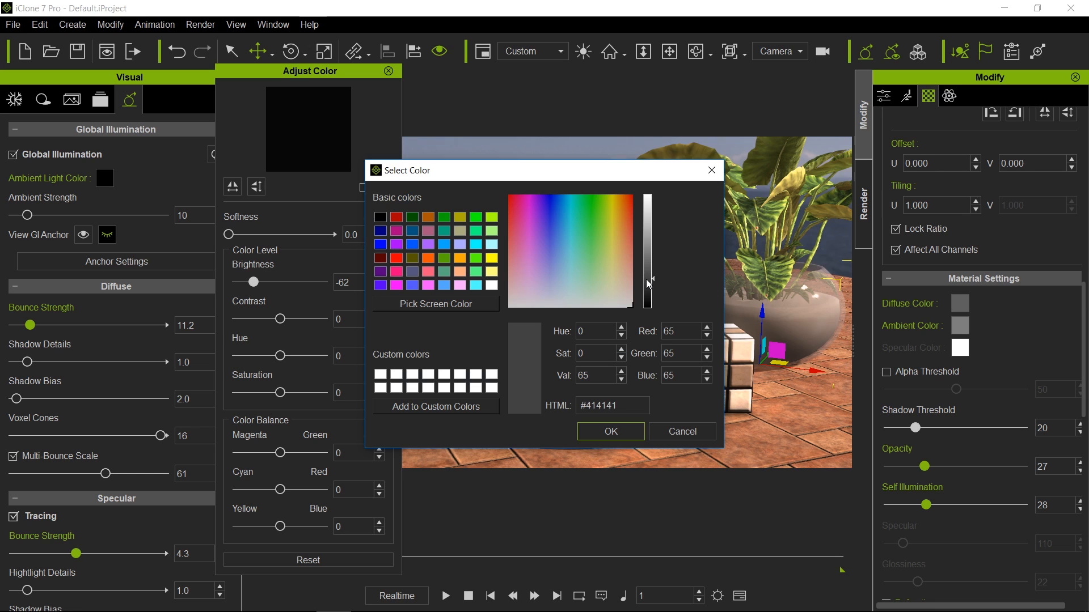
click(623, 431)
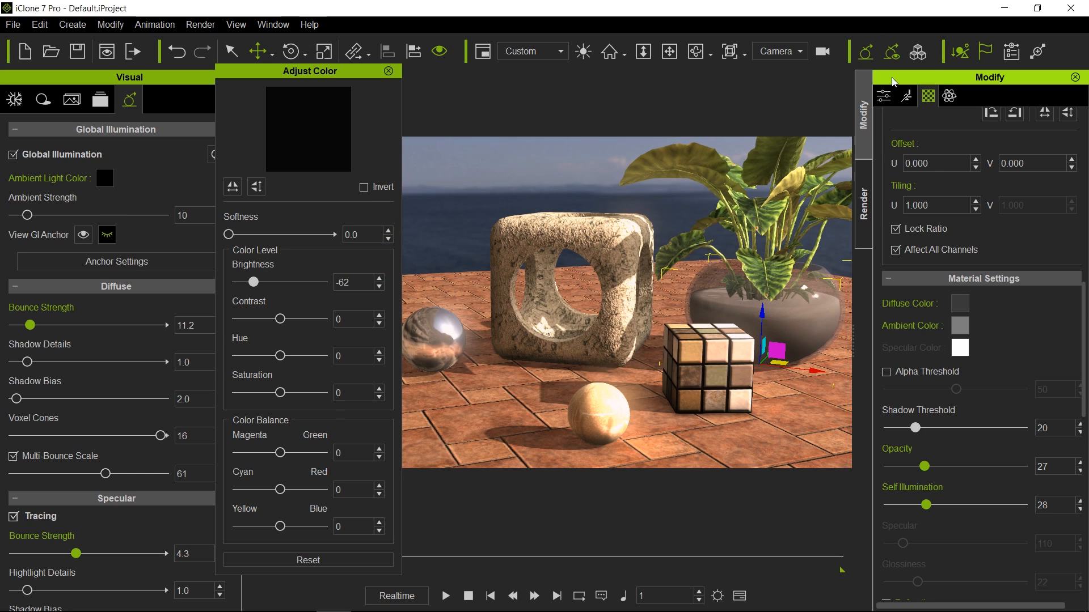
Turn on Realtime Smooth for the bowl and set its material's Self Illumination to 0
click(884, 95)
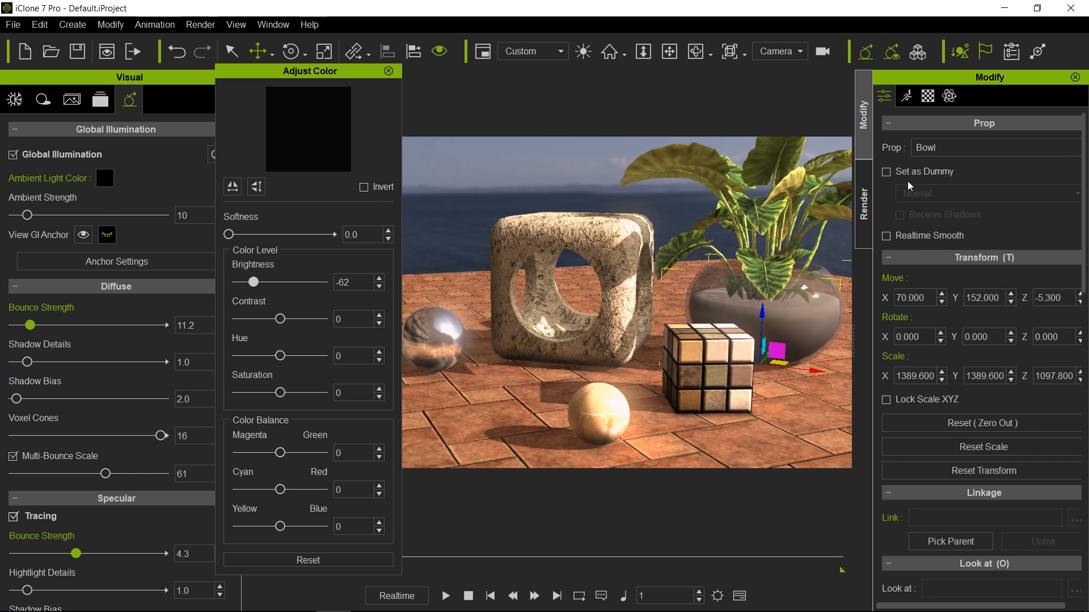
click(887, 237)
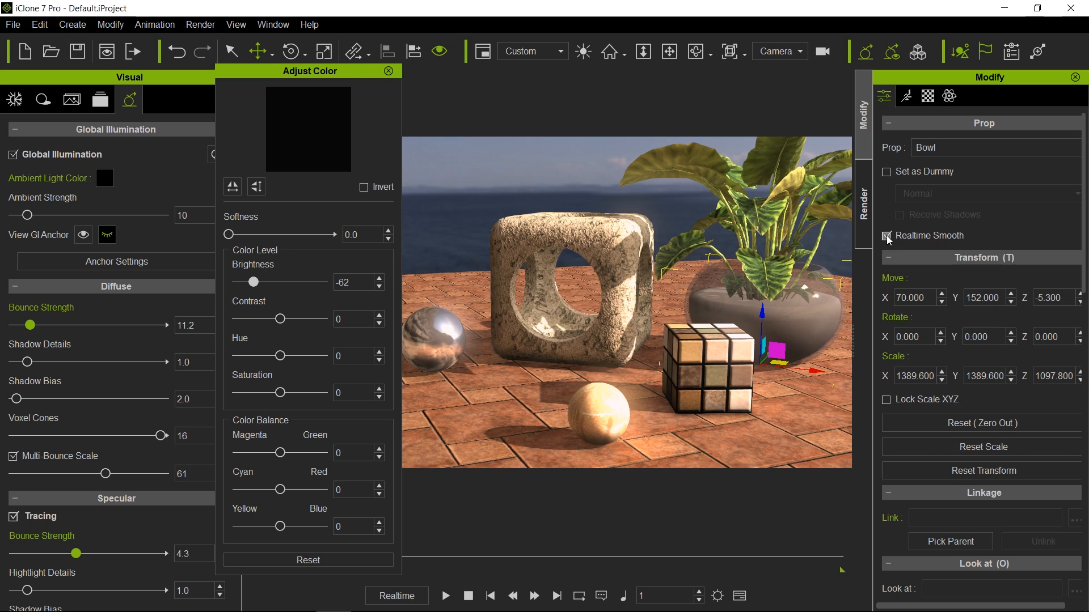
click(928, 96)
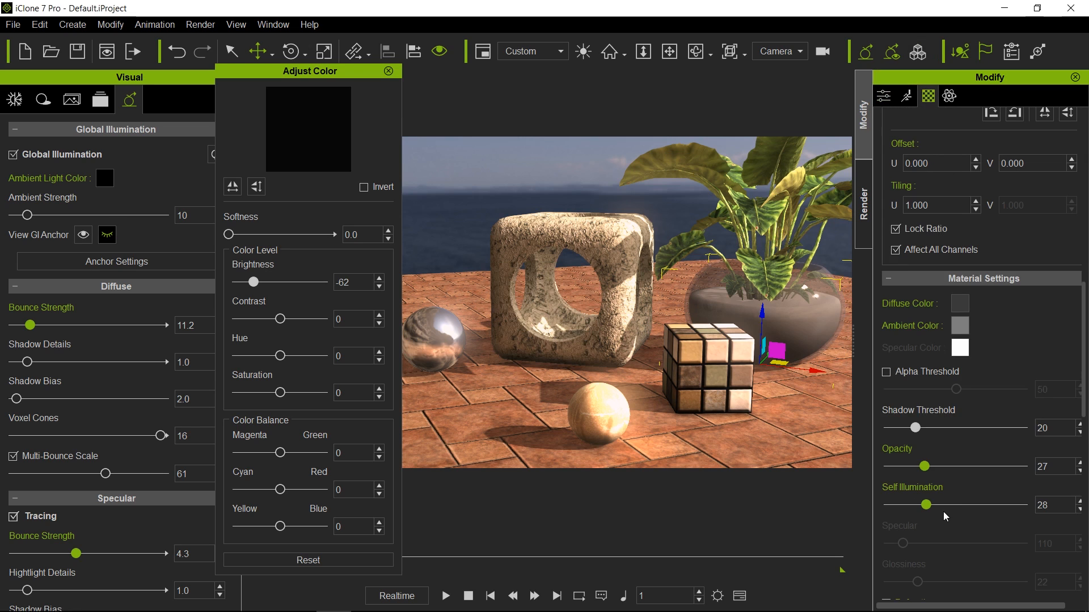
drag(929, 504, 887, 511)
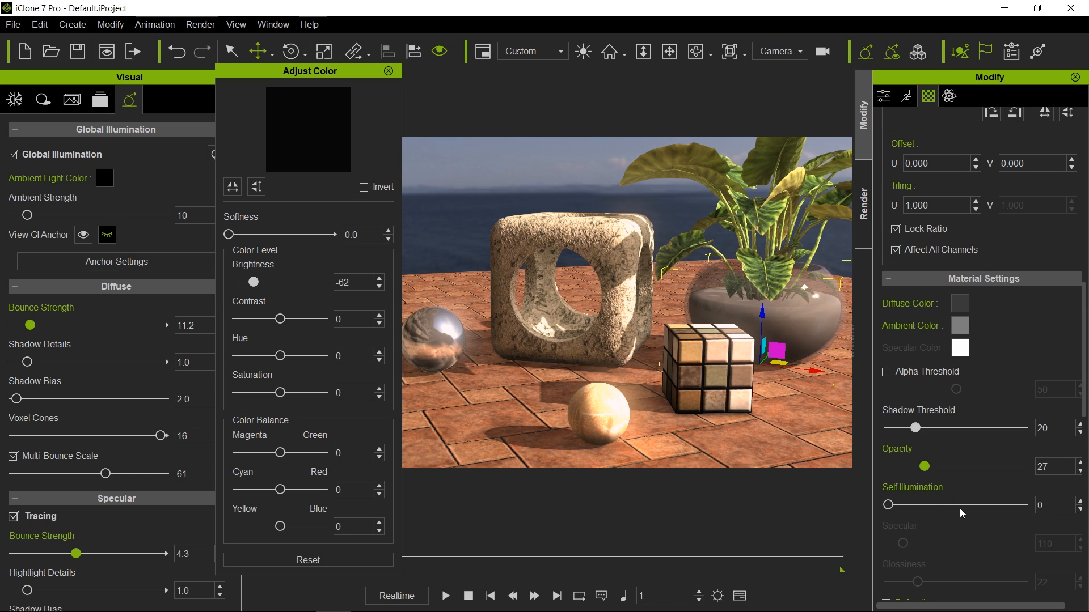
Raise the bowl material's Reflection to 61 and its Opacity to 100
scroll(959, 508, down, 2)
scroll(961, 508, down, 1)
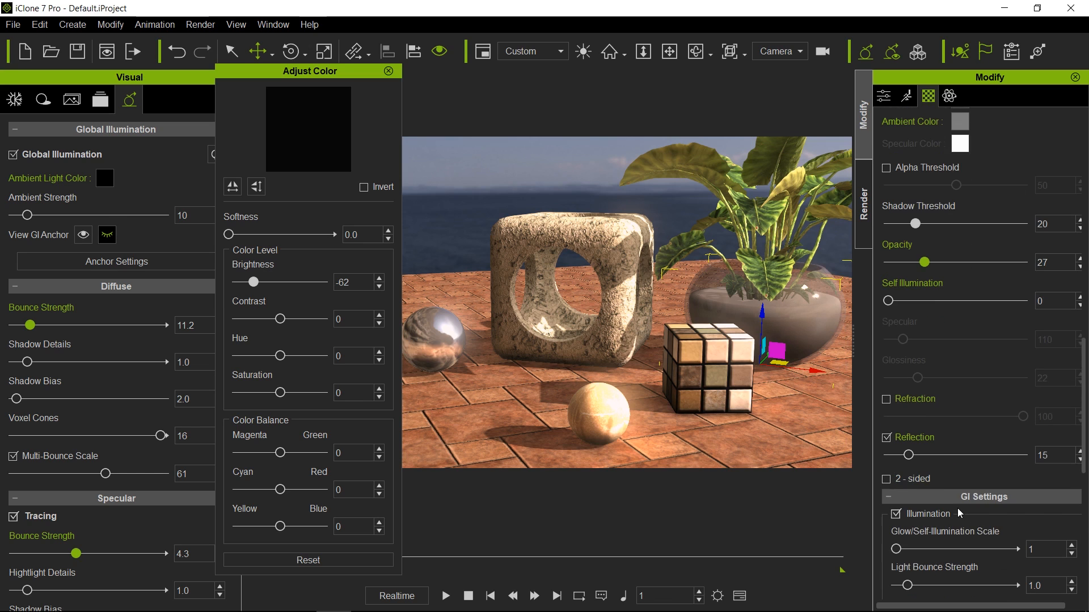
drag(907, 455, 948, 457)
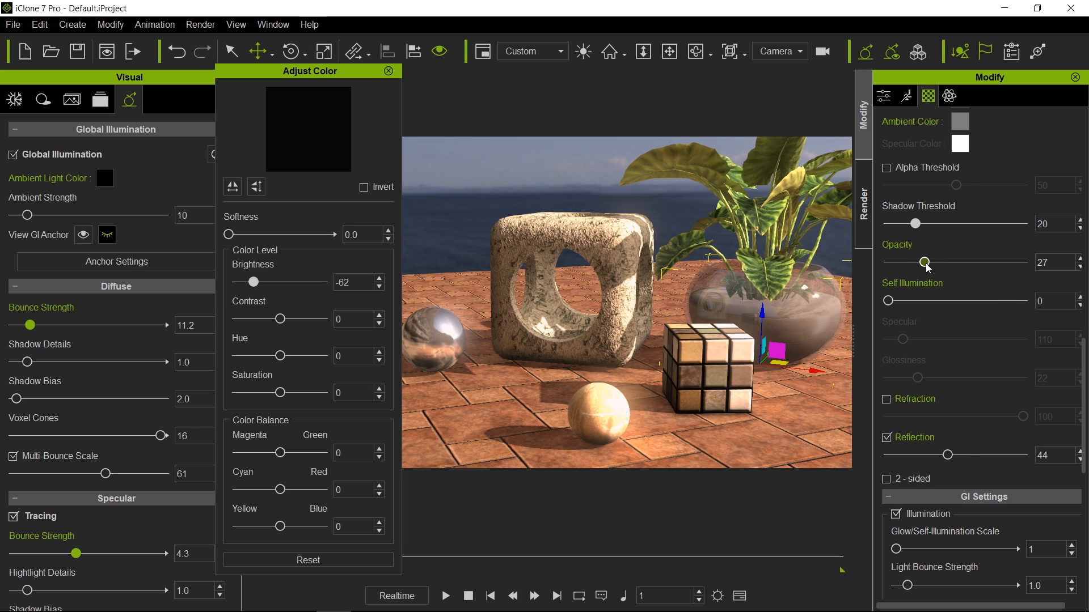
drag(927, 267, 1059, 249)
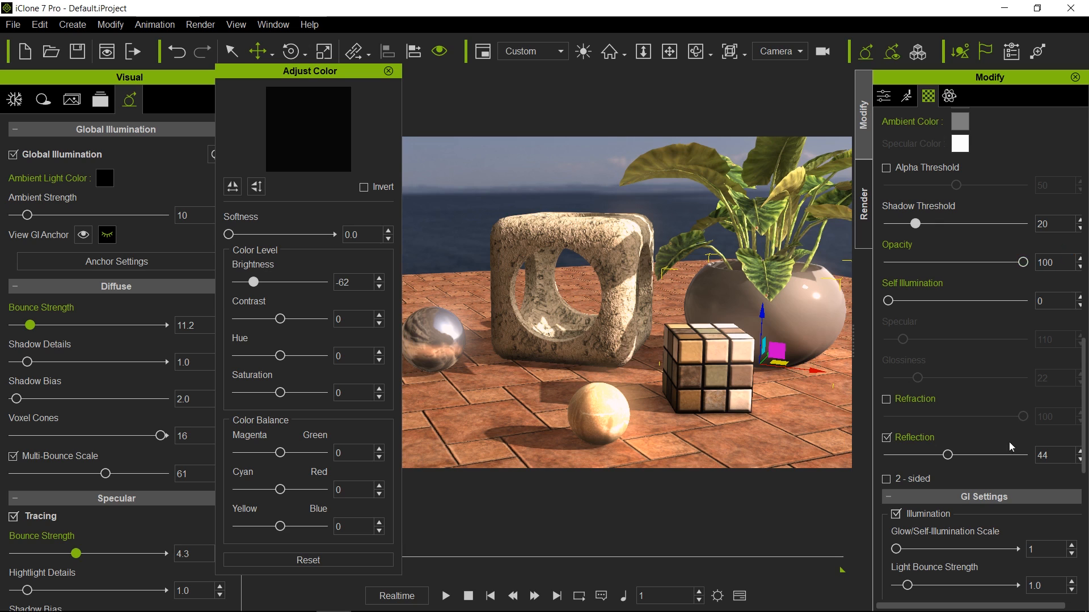
drag(947, 455, 1022, 455)
mouse_move(971, 502)
mouse_down()
mouse_move(859, 509)
mouse_move(1012, 508)
mouse_move(945, 512)
mouse_move(988, 511)
mouse_move(970, 506)
mouse_up()
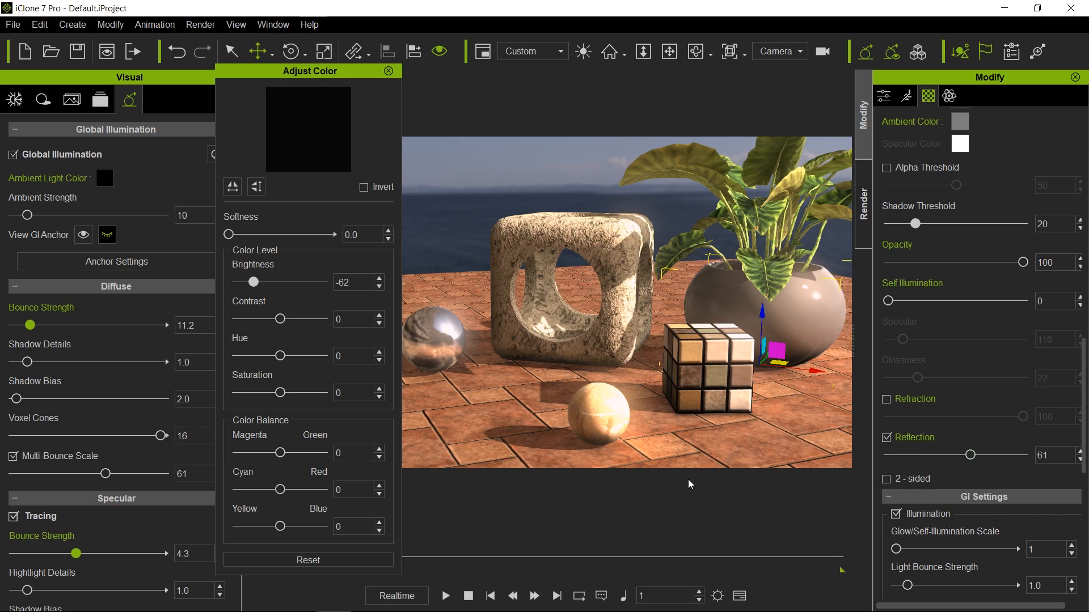
Set the wooden ball's Opacity to 99 and enable Reflection on its material at 12
click(600, 419)
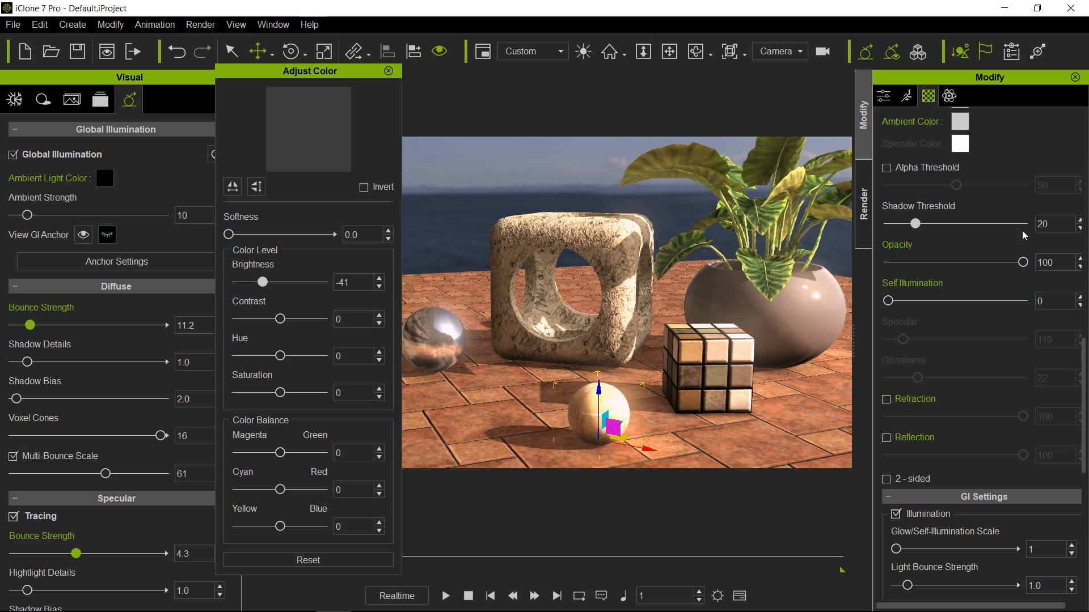
click(1079, 268)
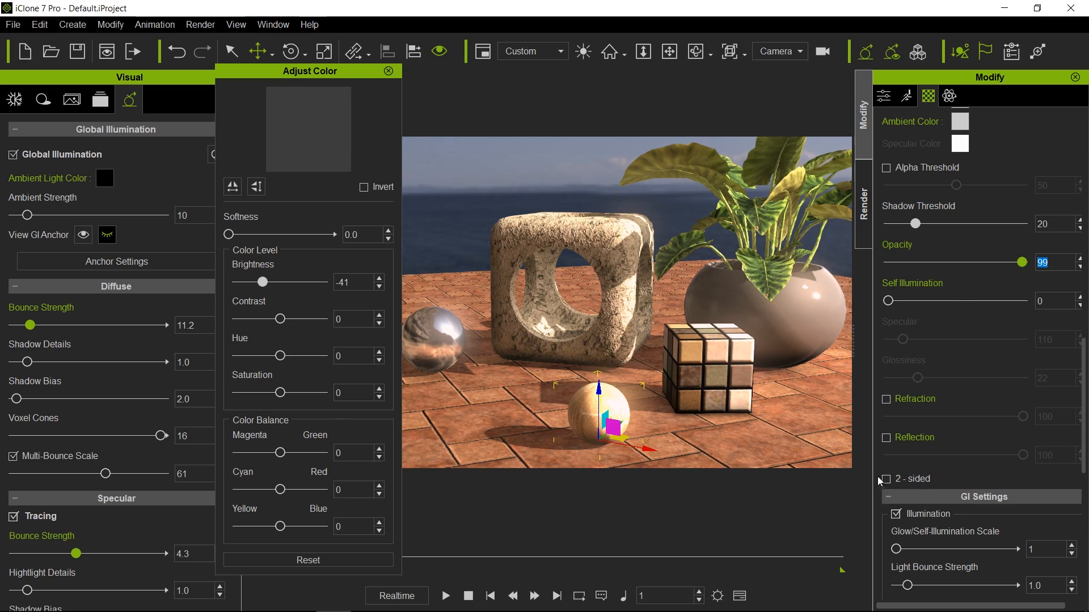
click(886, 439)
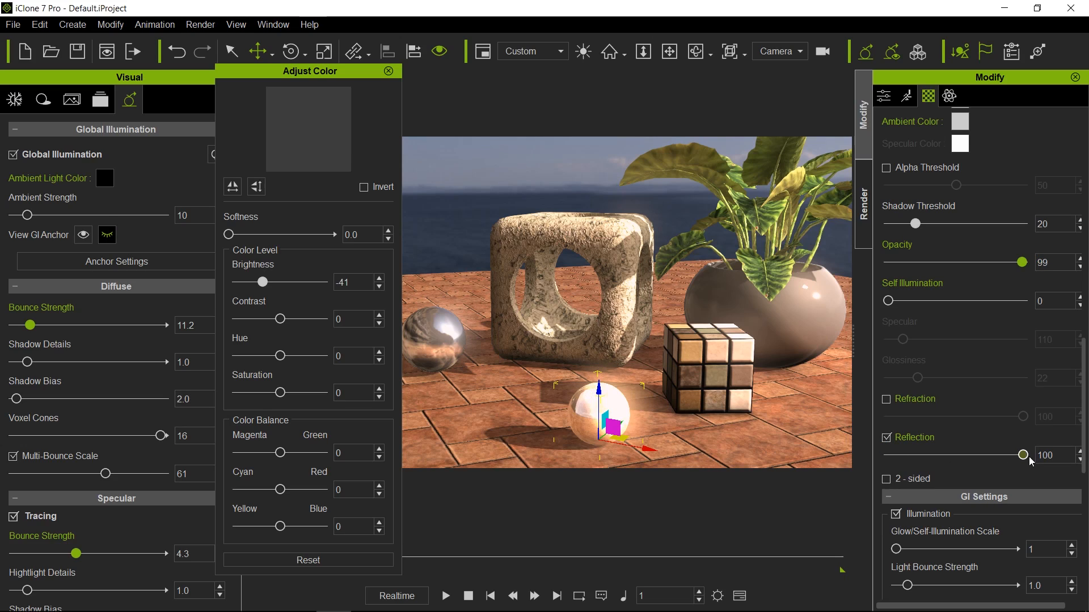
click(991, 457)
drag(1016, 455, 909, 459)
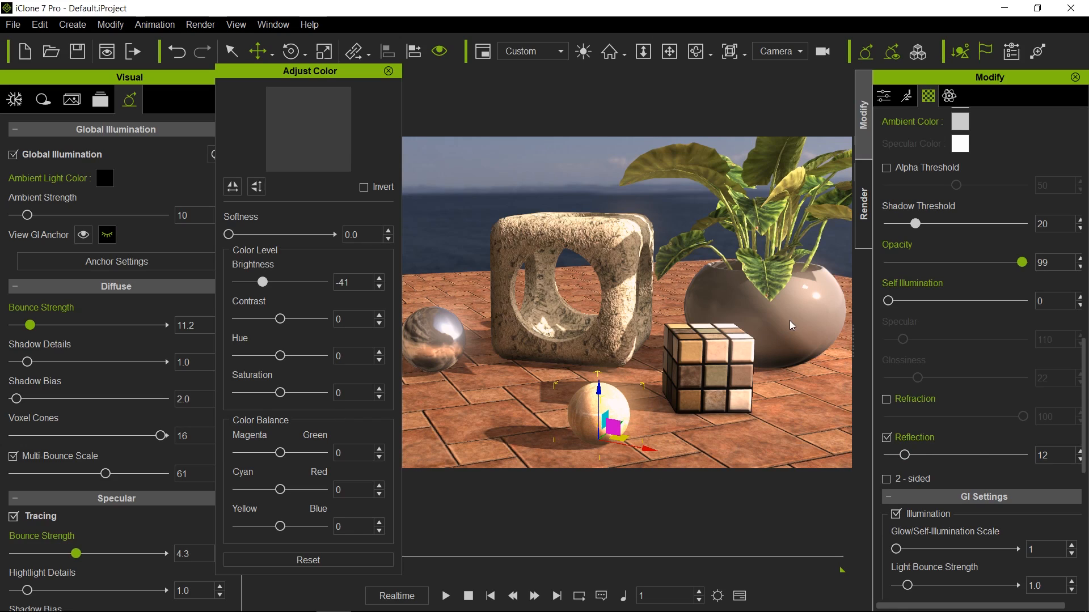
Lower the bowl material's Opacity to 21, close the color adjustment window and deselect the bowl
click(792, 305)
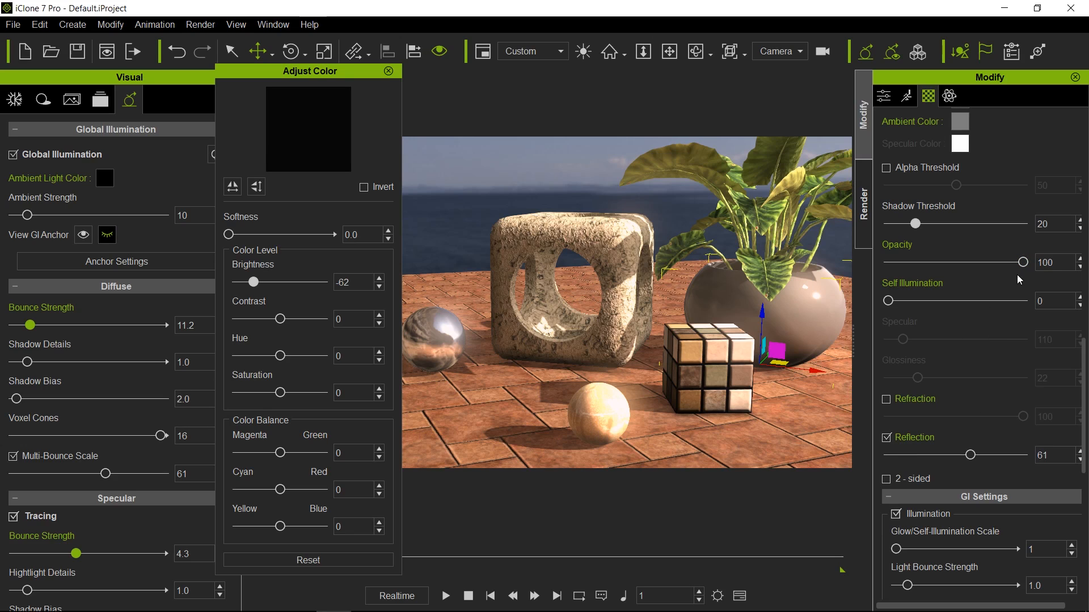
drag(1019, 263, 912, 270)
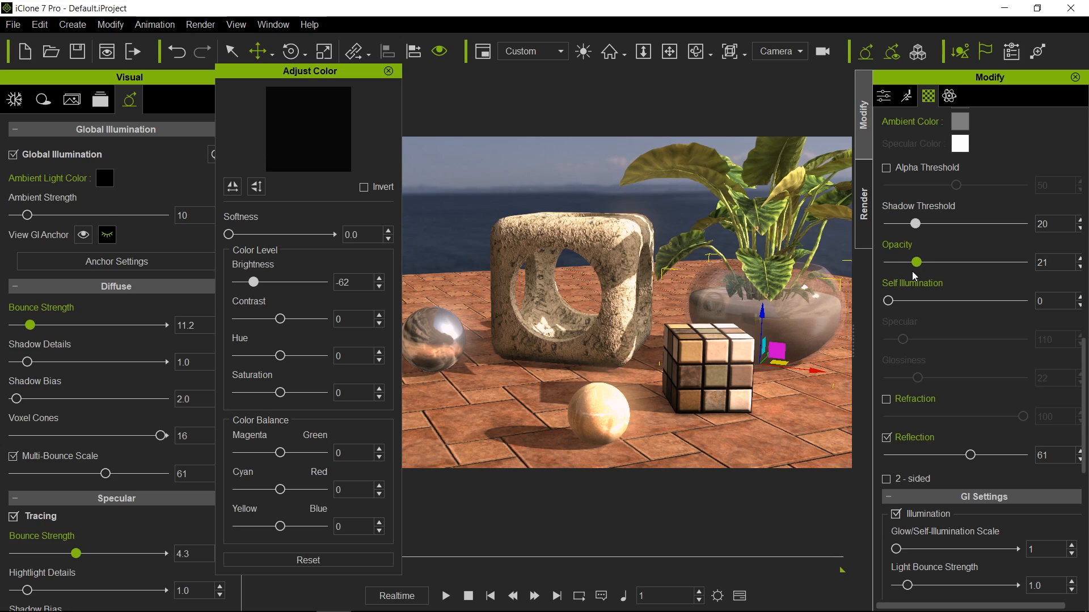
drag(911, 271, 912, 275)
click(388, 72)
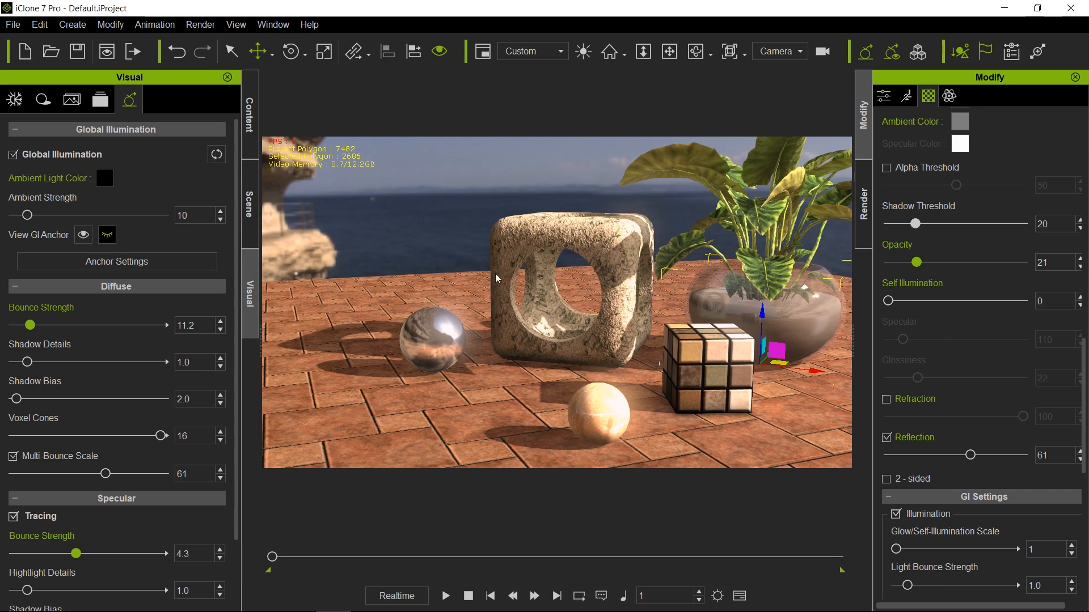
click(510, 181)
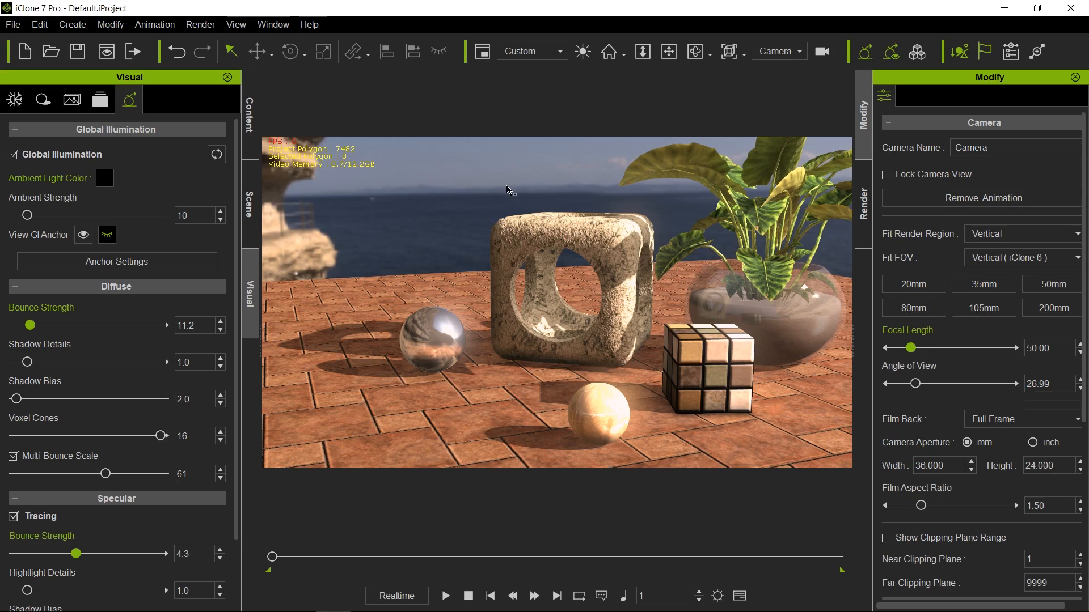
mouse_move(584, 202)
right_down()
mouse_move(557, 201)
mouse_move(576, 202)
mouse_move(564, 195)
right_up()
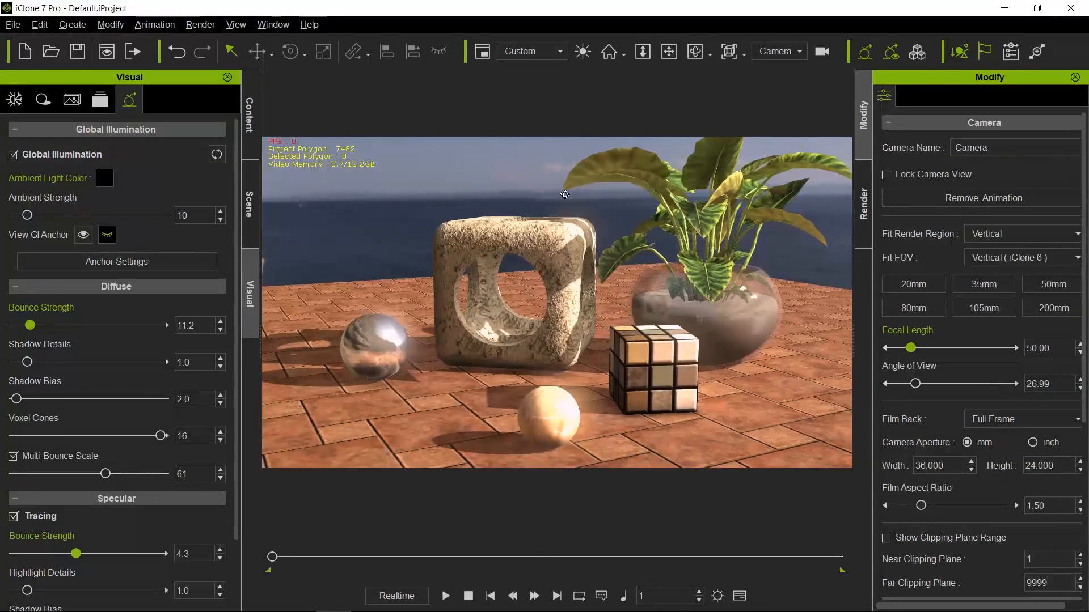
Load the exterior project from the custom tutorials/convertion folder without saving the current one, and preview its playback
click(247, 135)
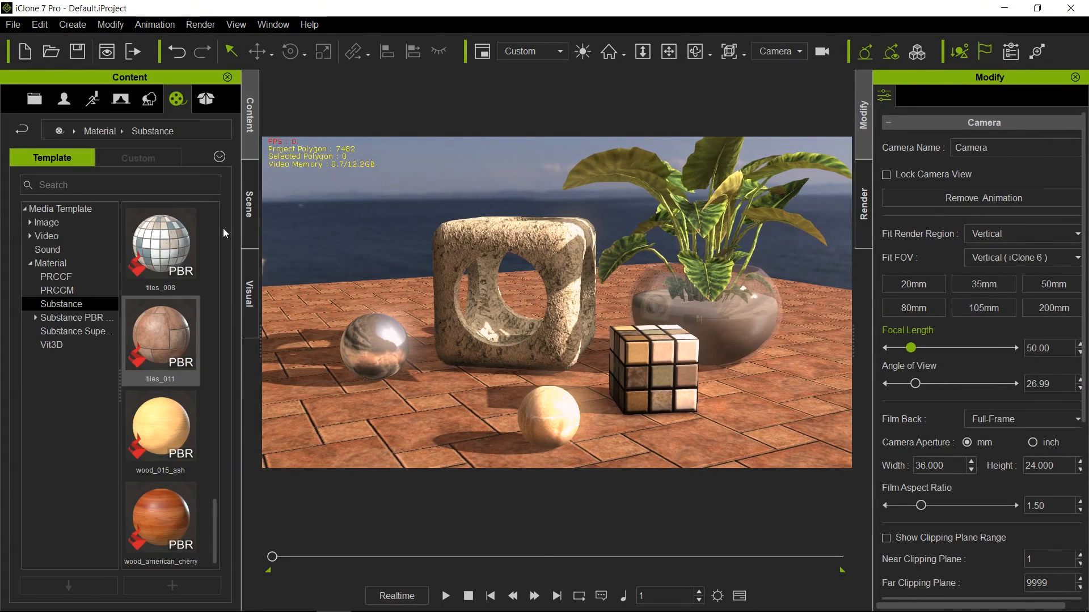
click(34, 99)
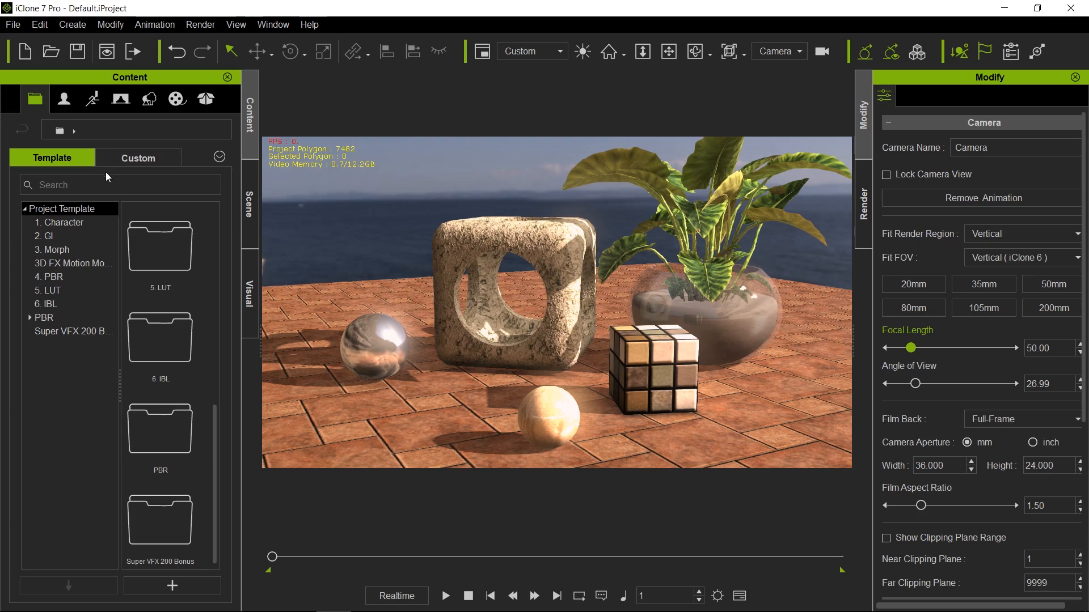
click(136, 158)
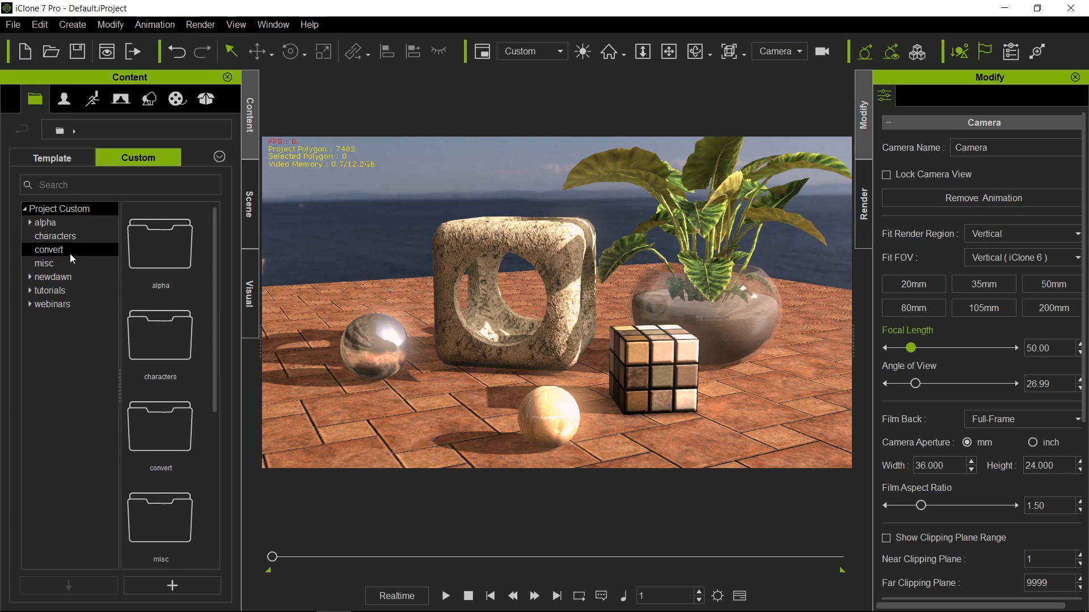
click(50, 291)
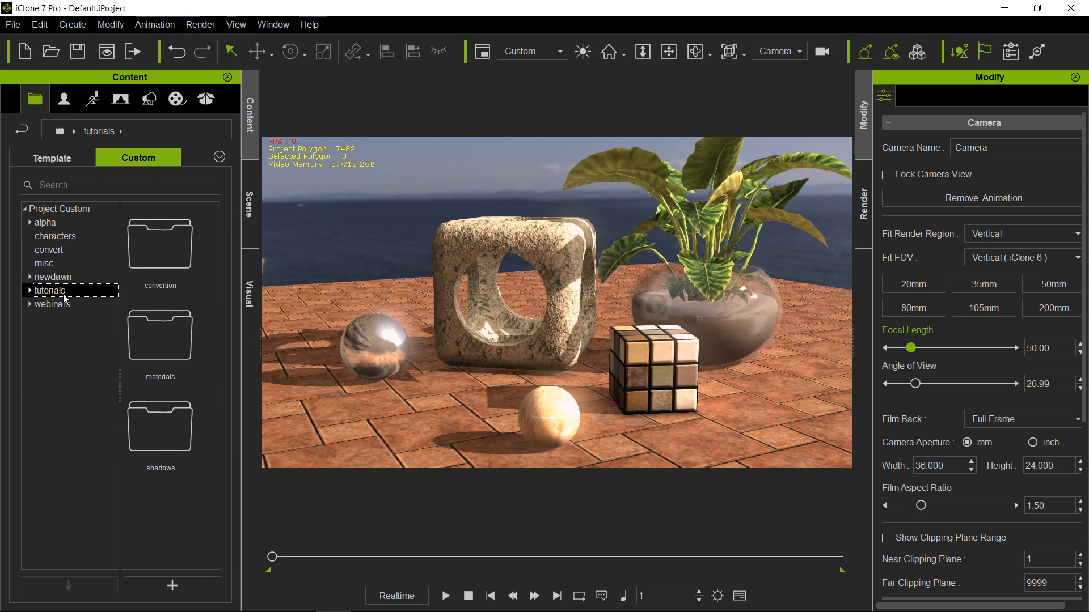
double_click(155, 263)
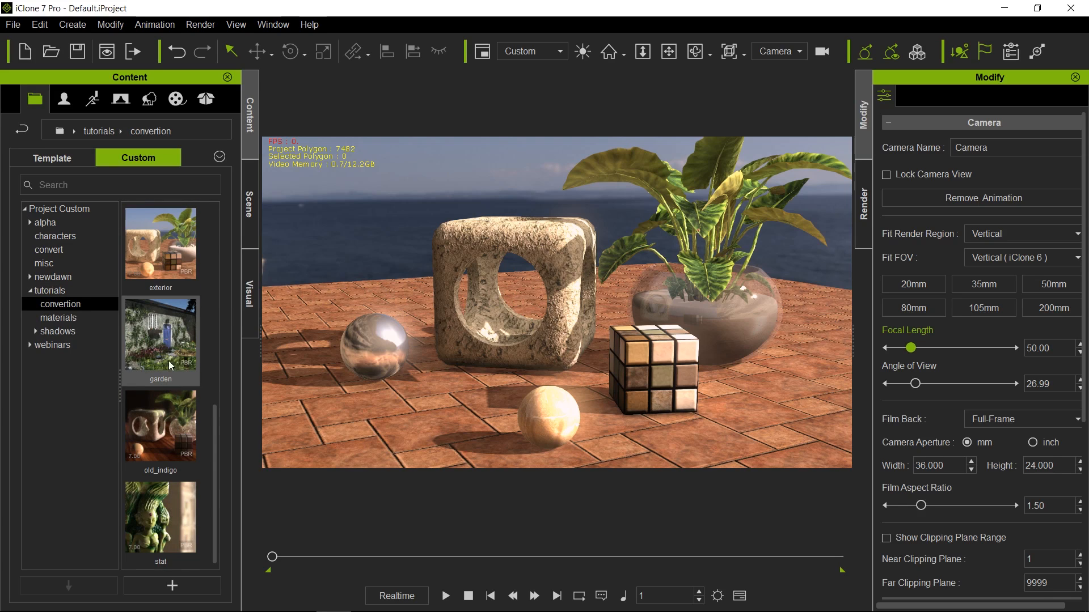
scroll(168, 362, up, 4)
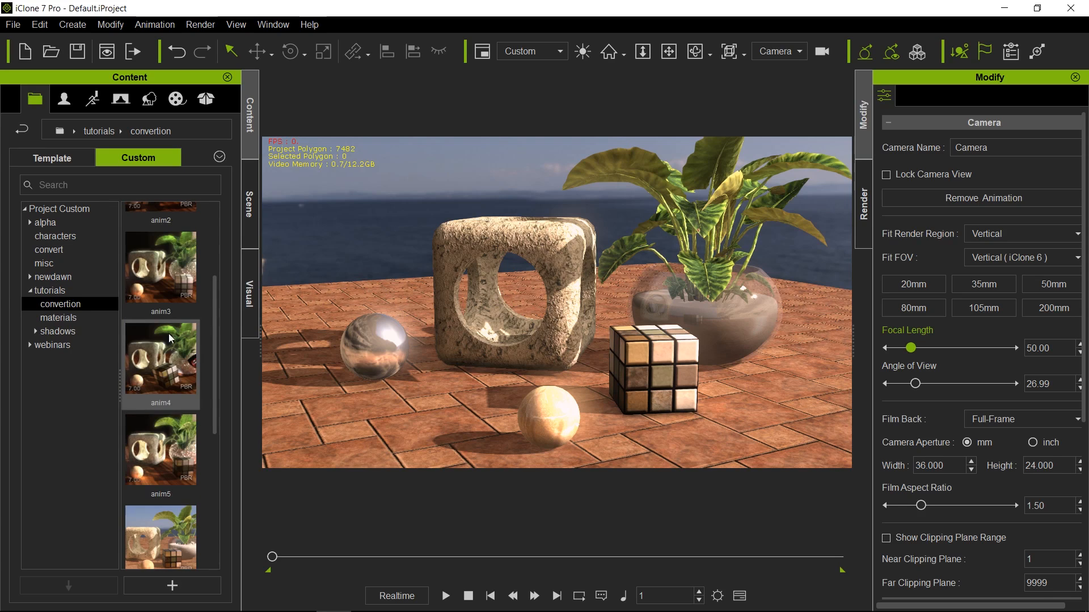
double_click(177, 523)
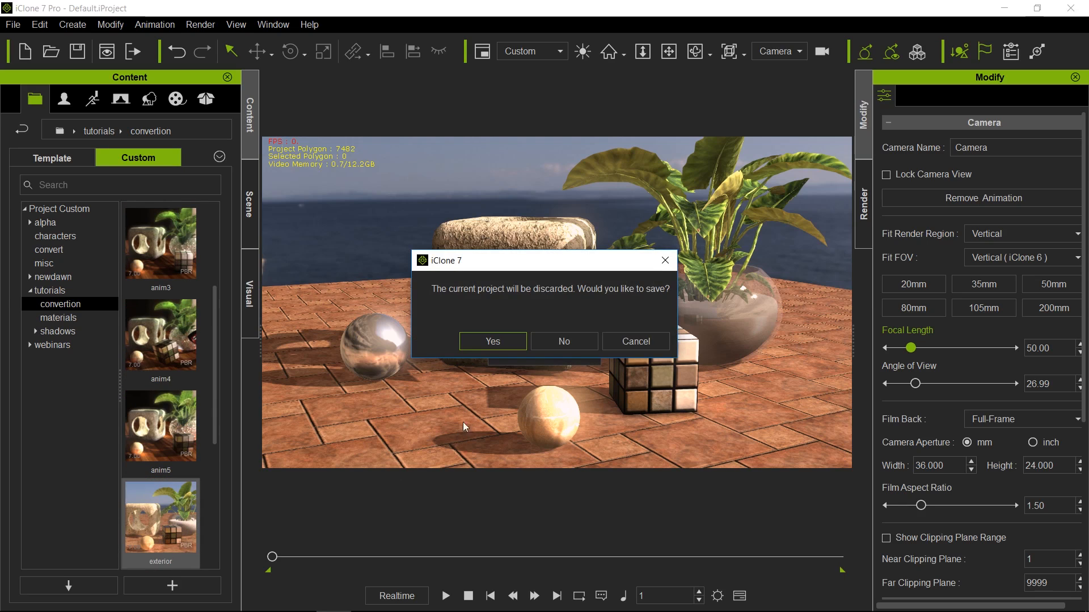
click(563, 342)
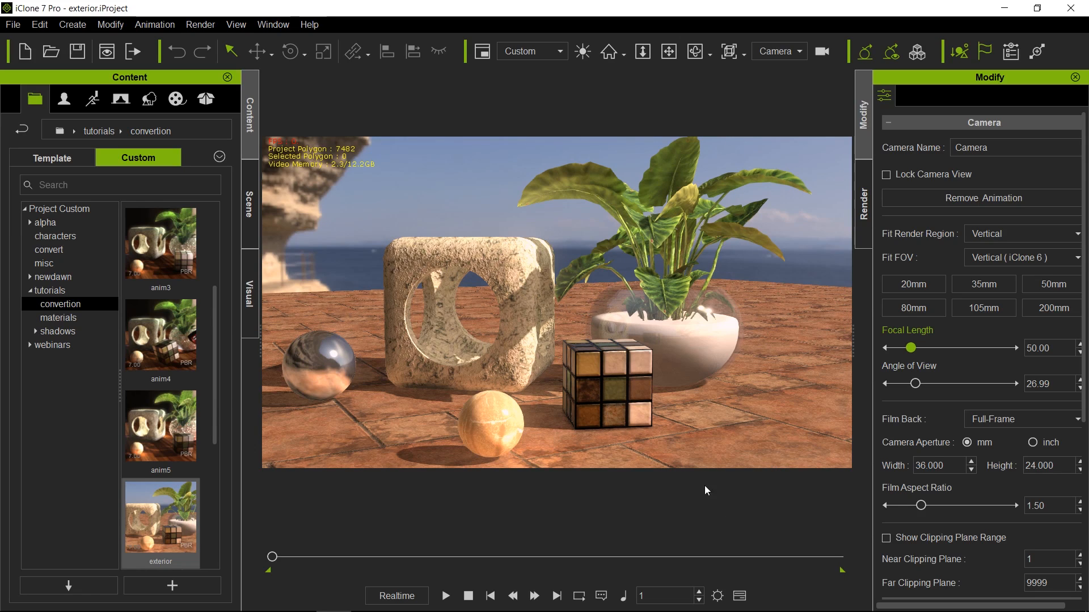
click(446, 596)
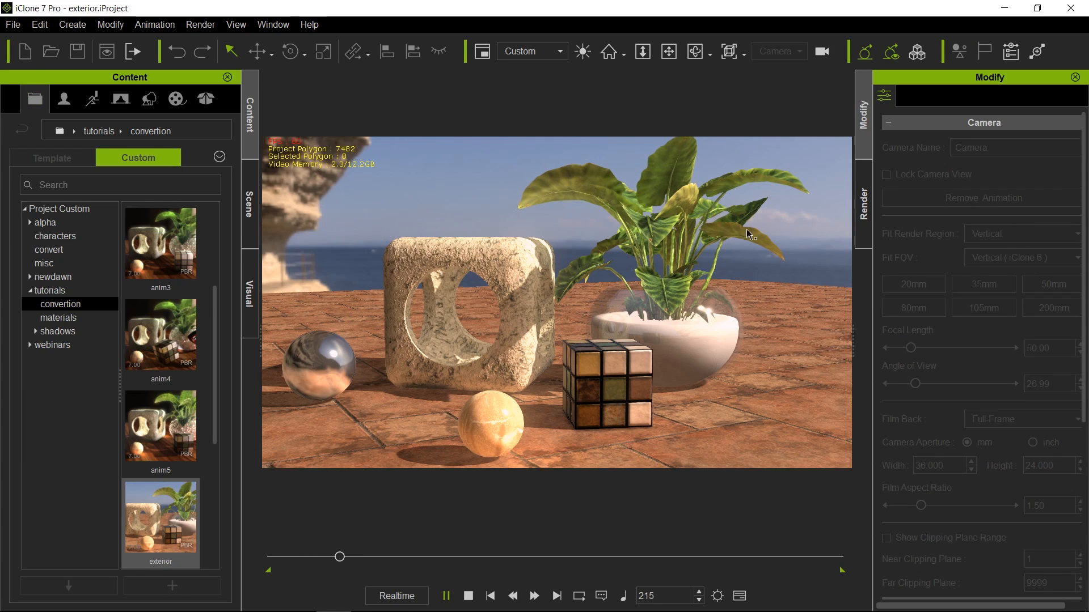
click(470, 600)
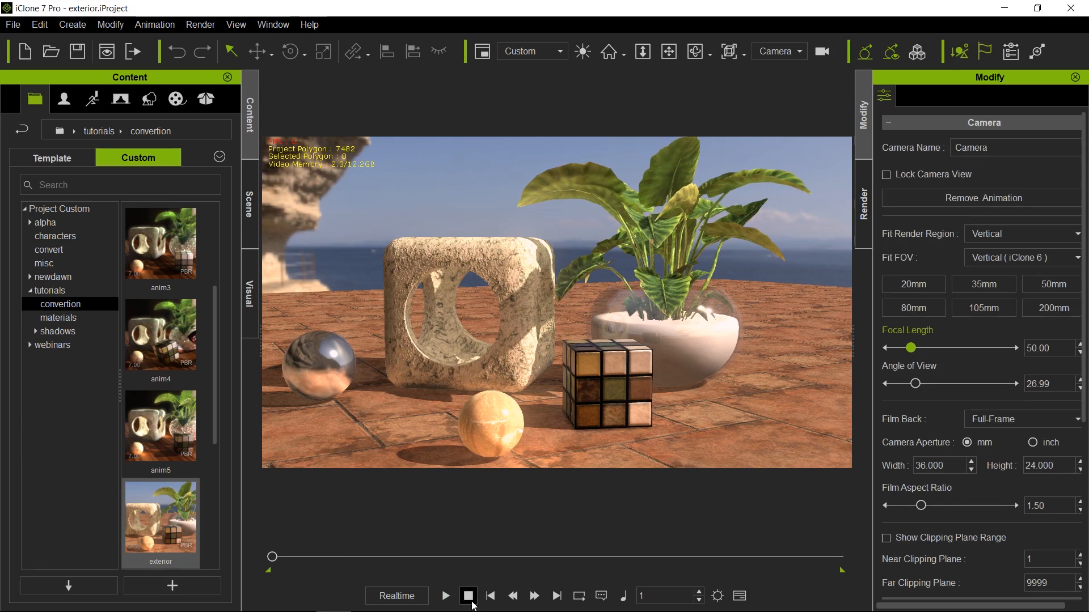
Load the anim5 project and rotate its Key directional light to X 330.671, Y 53.204, Z 45.851
double_click(166, 416)
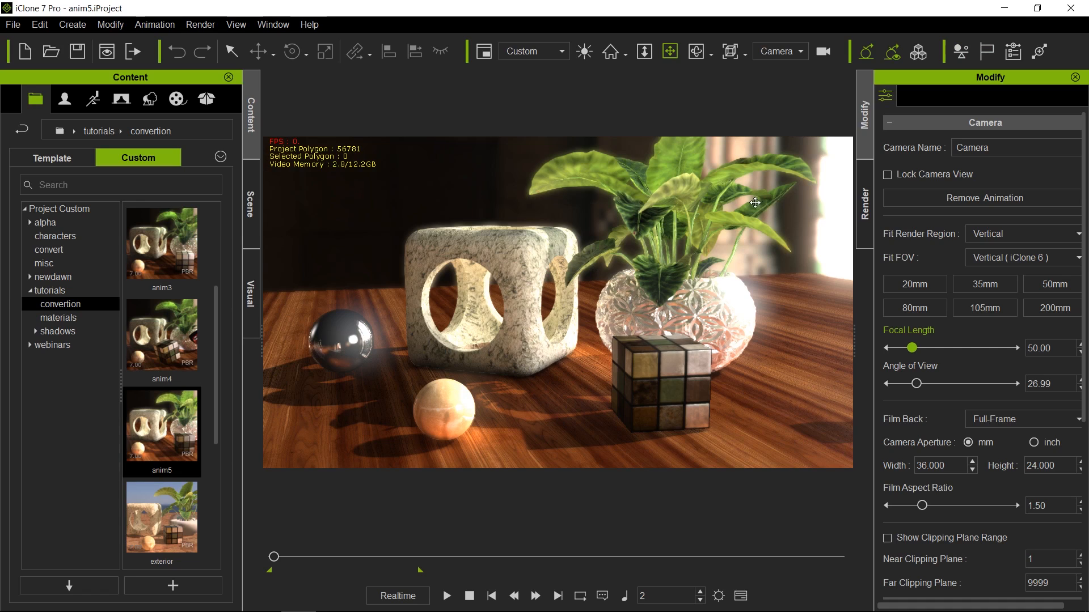
click(250, 211)
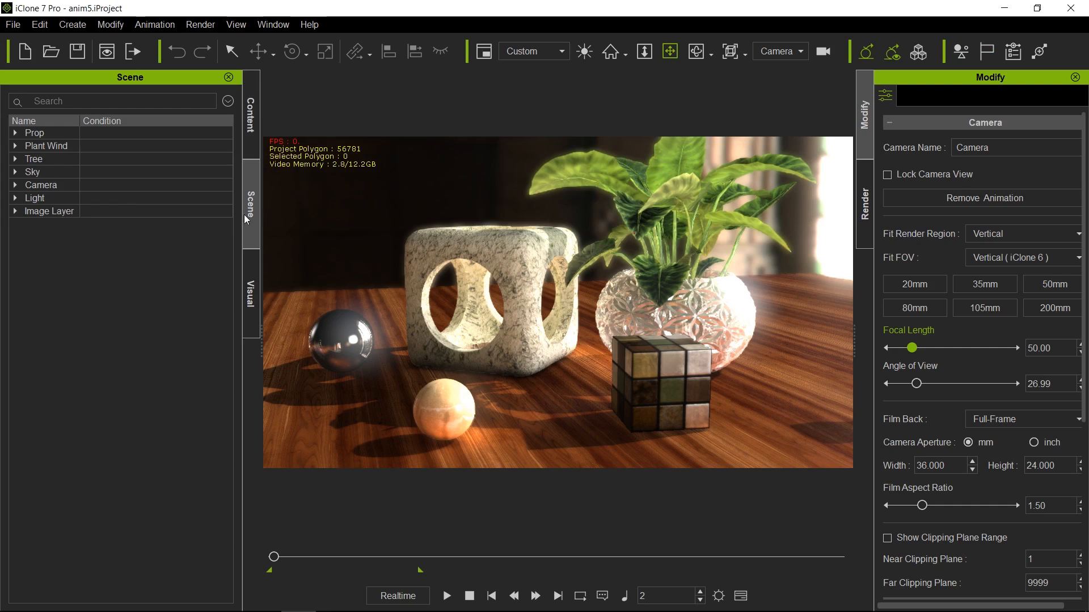
click(15, 199)
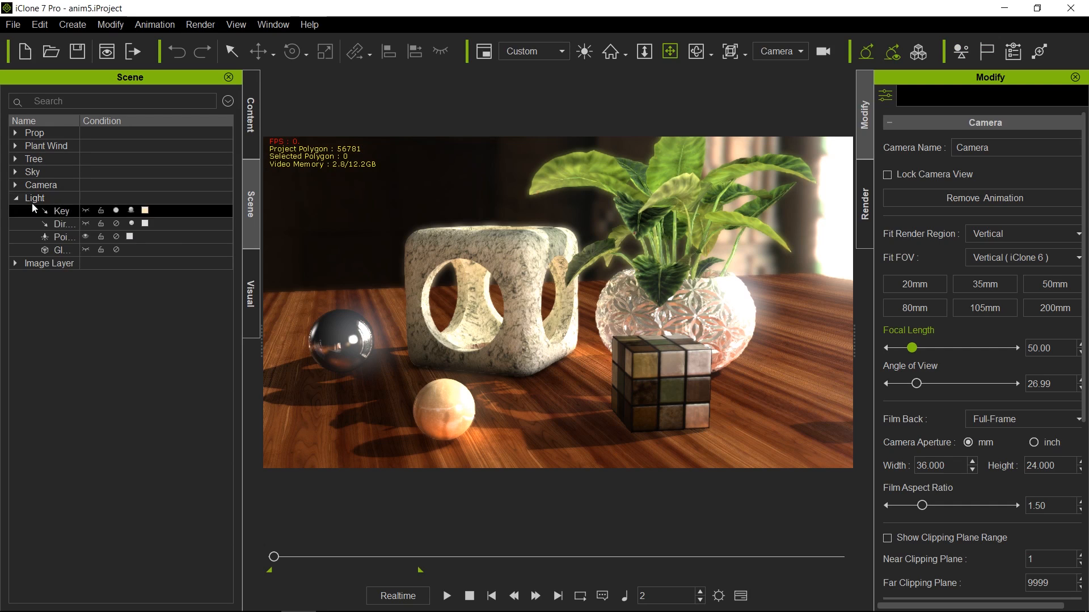
click(174, 212)
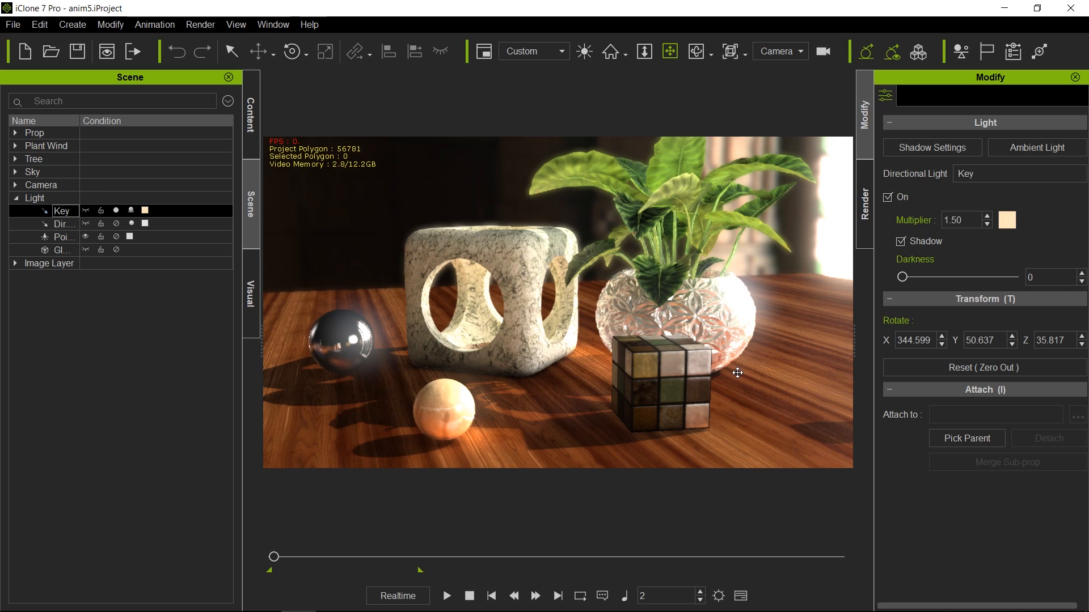
key(e)
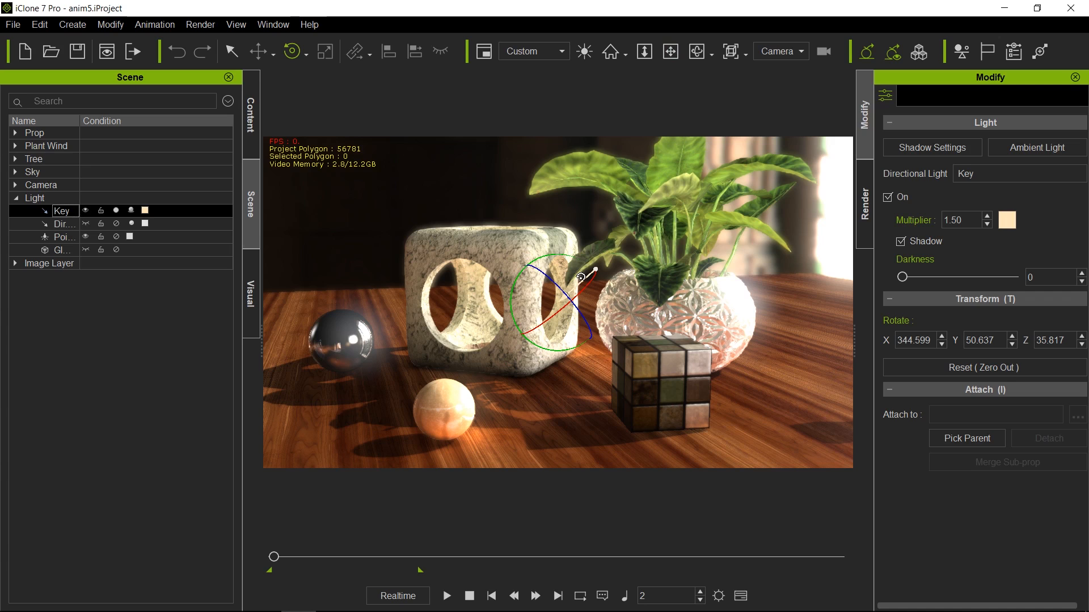
drag(581, 276, 591, 273)
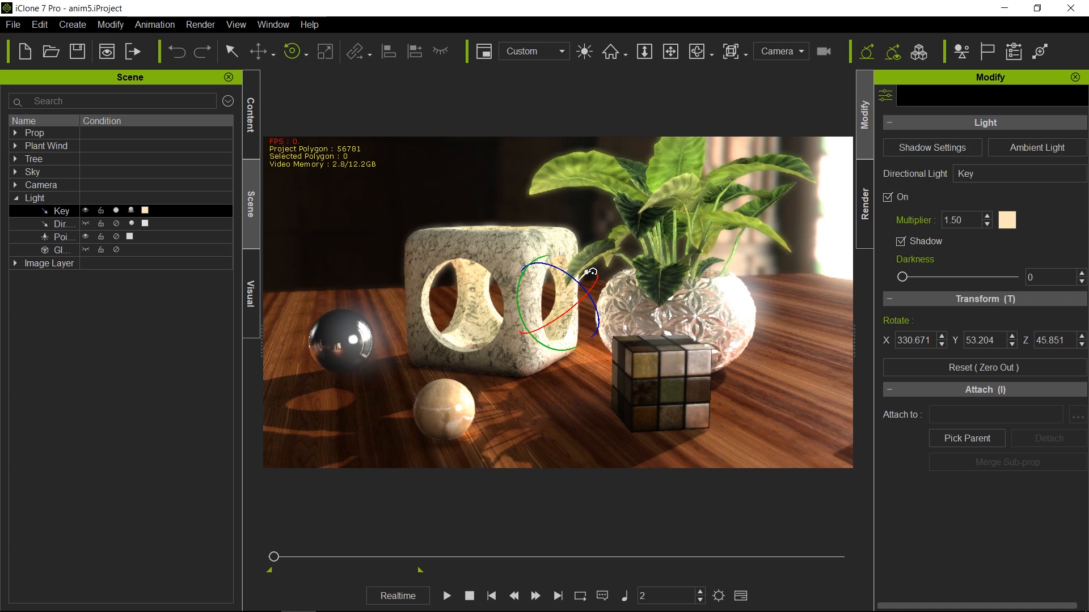
key(x)
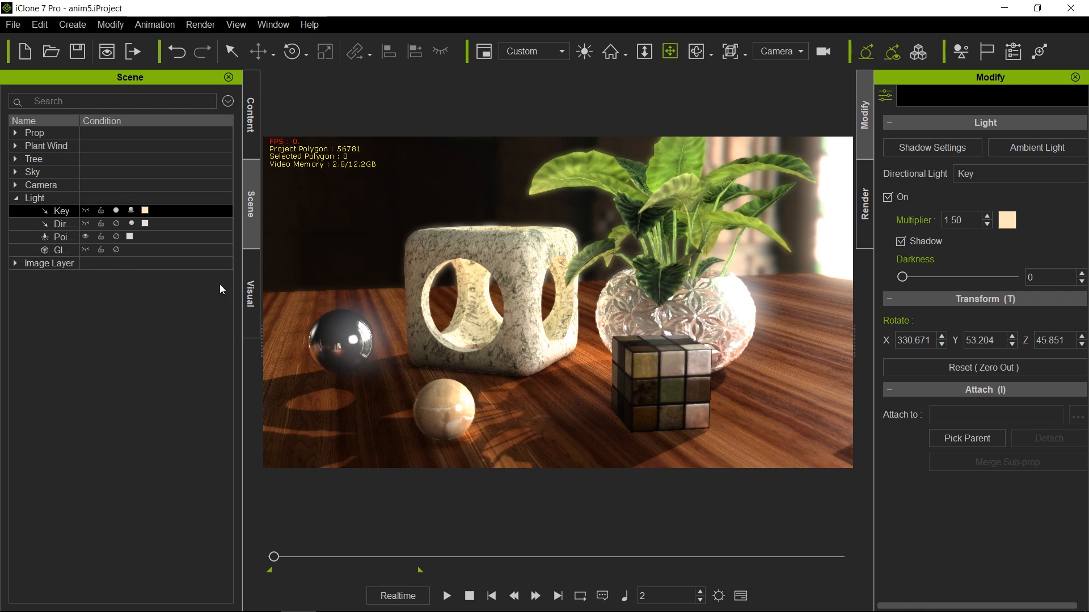
Try the global illumination's diffuse Shadow Details at 10.0, and reduce the value to 2.4
click(250, 284)
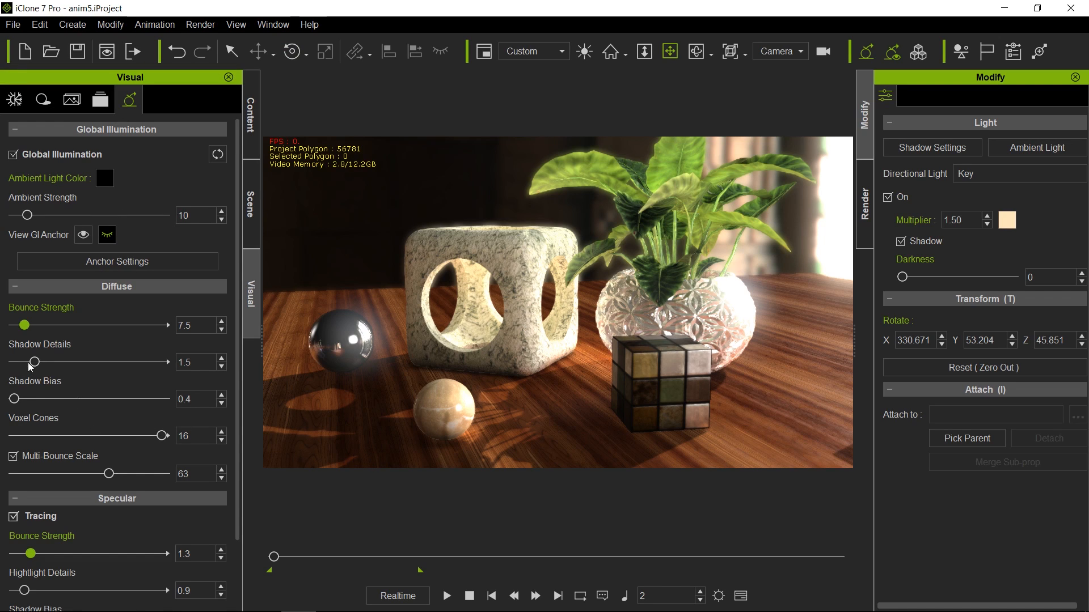
drag(36, 359, 152, 364)
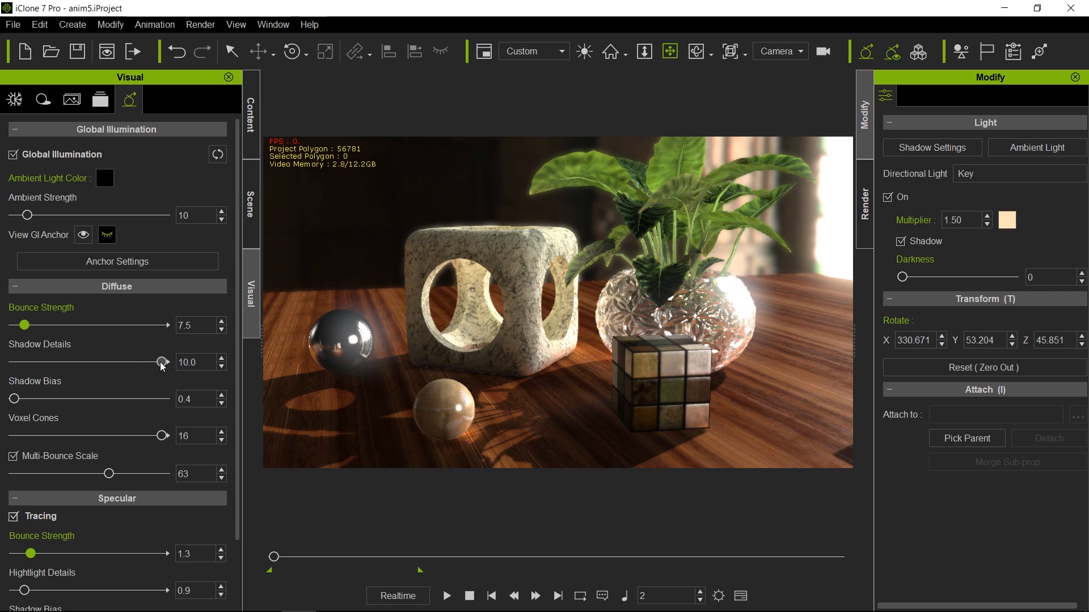
drag(162, 363, 49, 362)
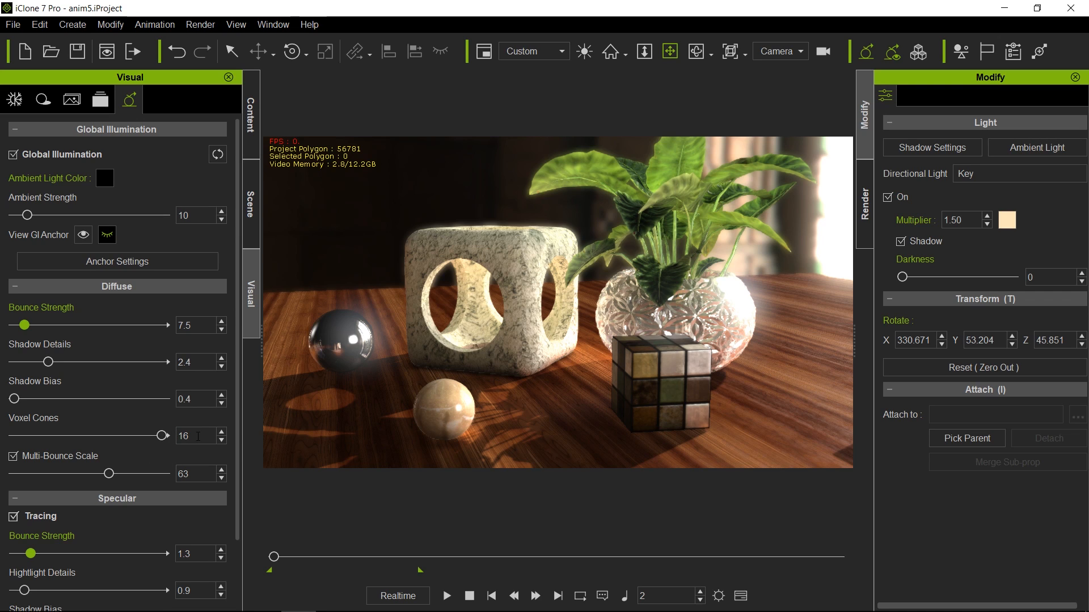
Try diffuse Voxel Cones values of 64 and 16, and lower the setting to 8
drag(198, 436, 173, 441)
key(Return)
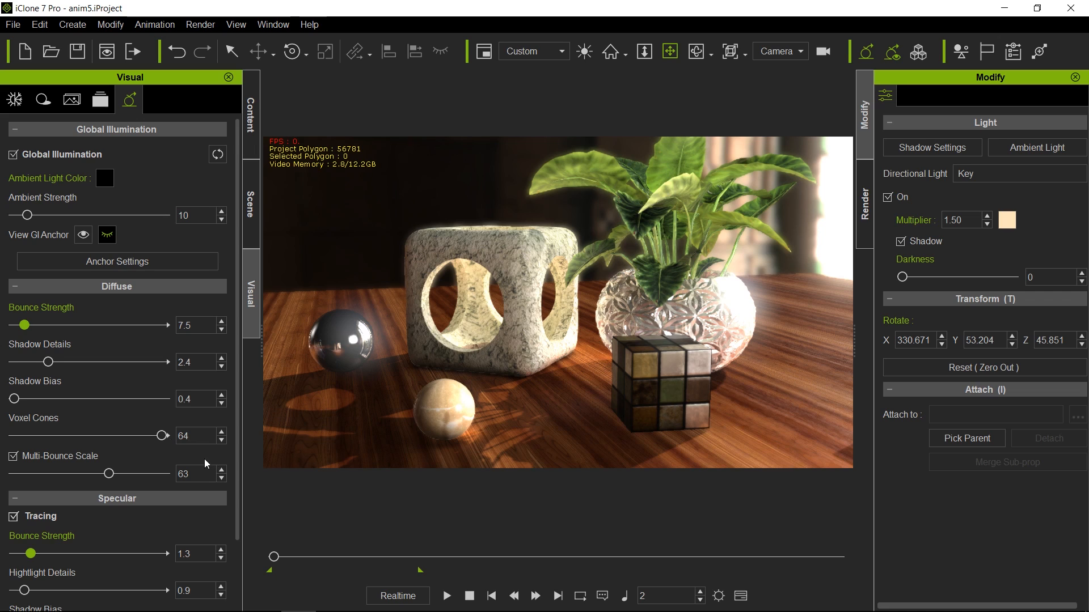
double_click(192, 433)
text(16)
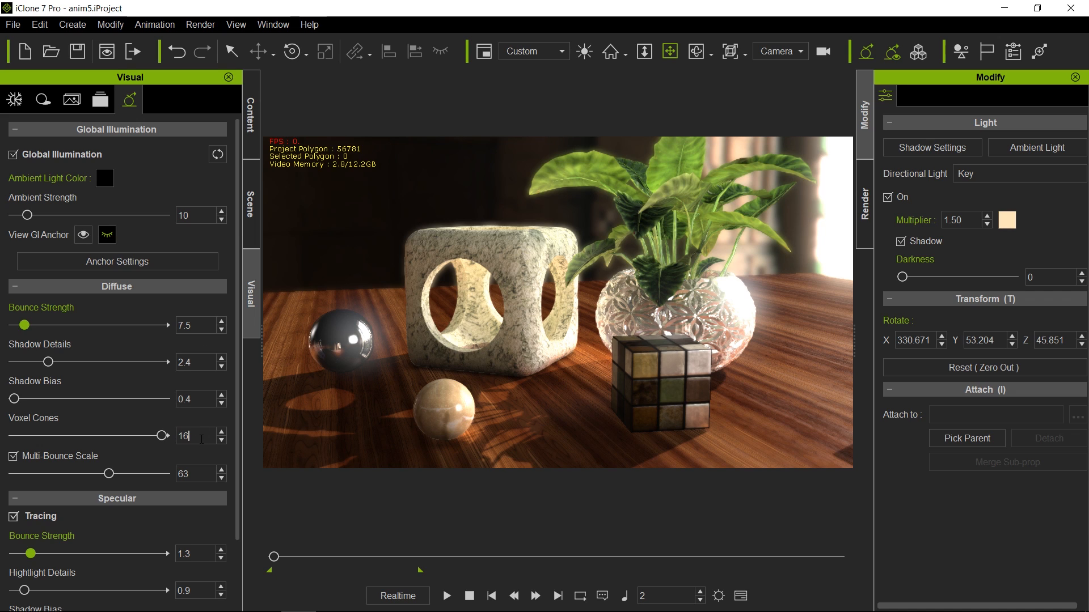
double_click(182, 435)
text(8)
key(Return)
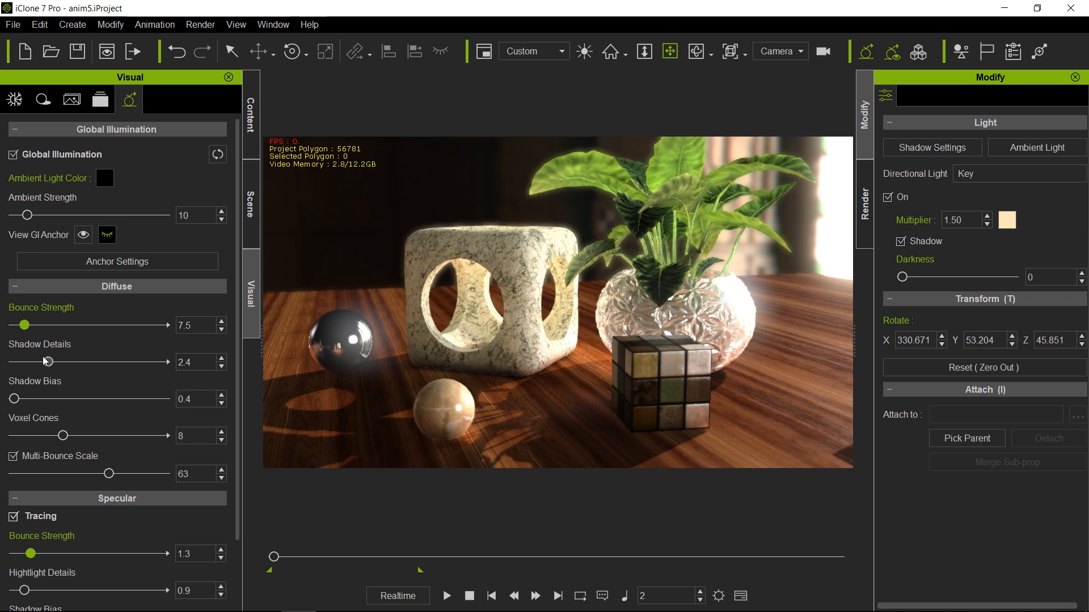
Set the diffuse global illumination's Shadow Details to 1.2, Bounce Strength to 5.6 and Voxel Cones to 9
drag(49, 367, 32, 370)
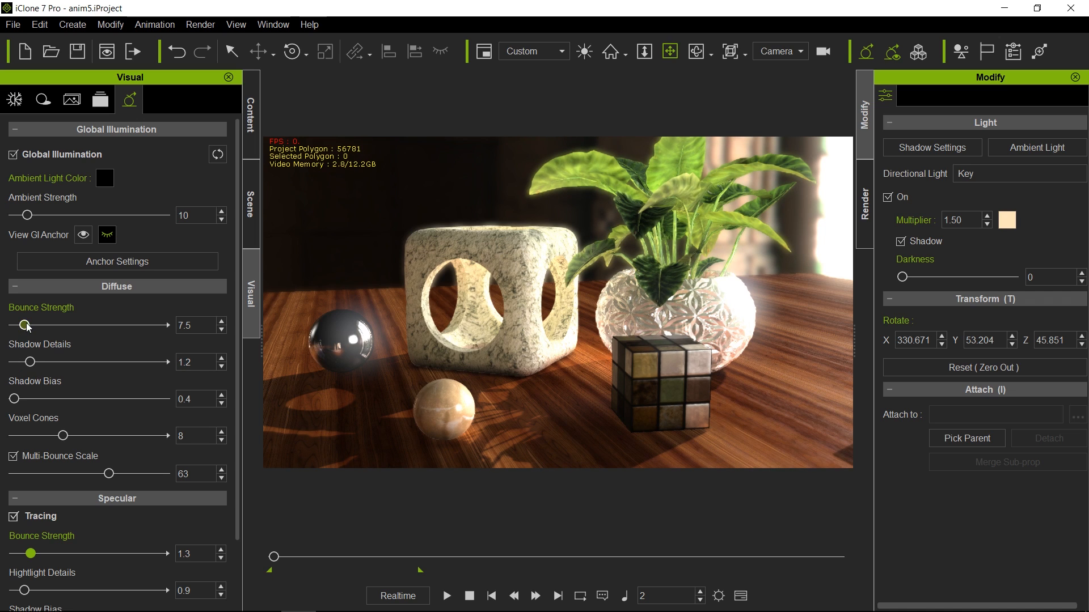
drag(26, 325, 31, 328)
drag(28, 325, 26, 327)
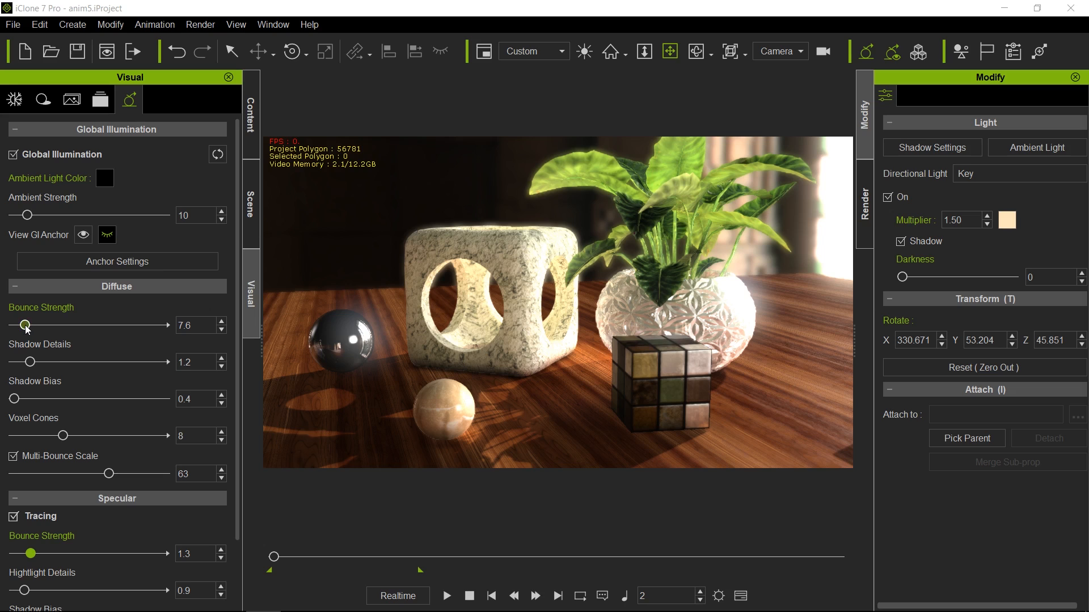
drag(26, 328, 22, 327)
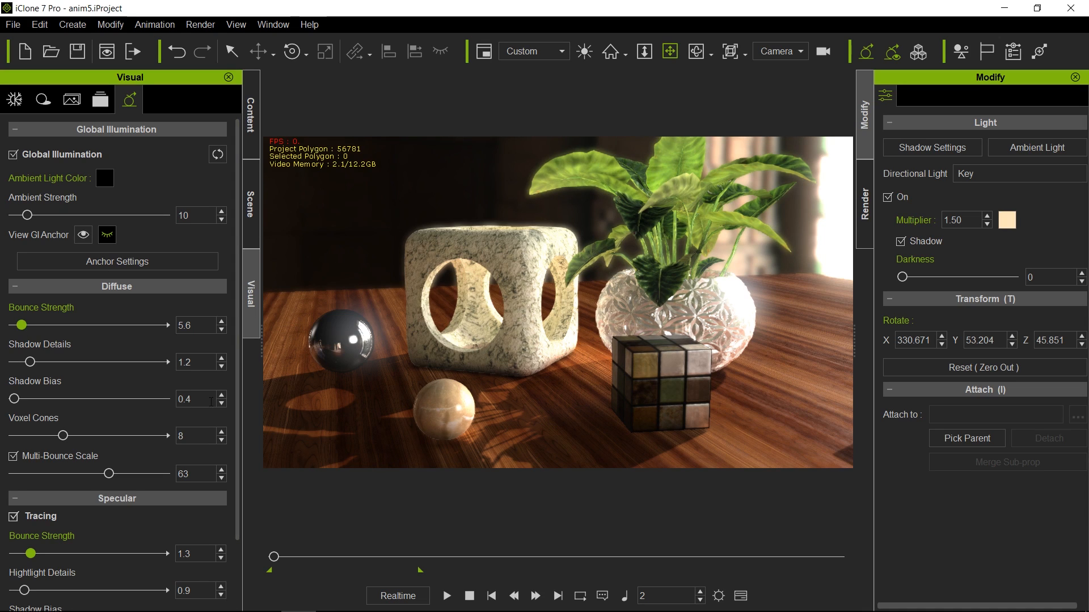
drag(62, 440, 78, 444)
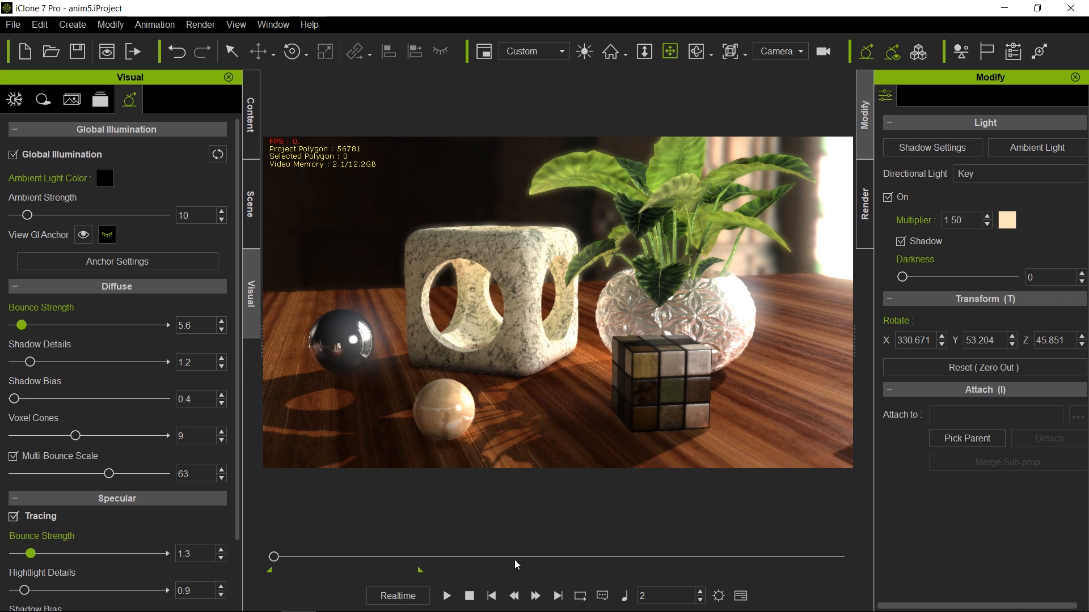
Play the scene's animation to check the adjusted lighting, and pause playback at frame 458
click(448, 596)
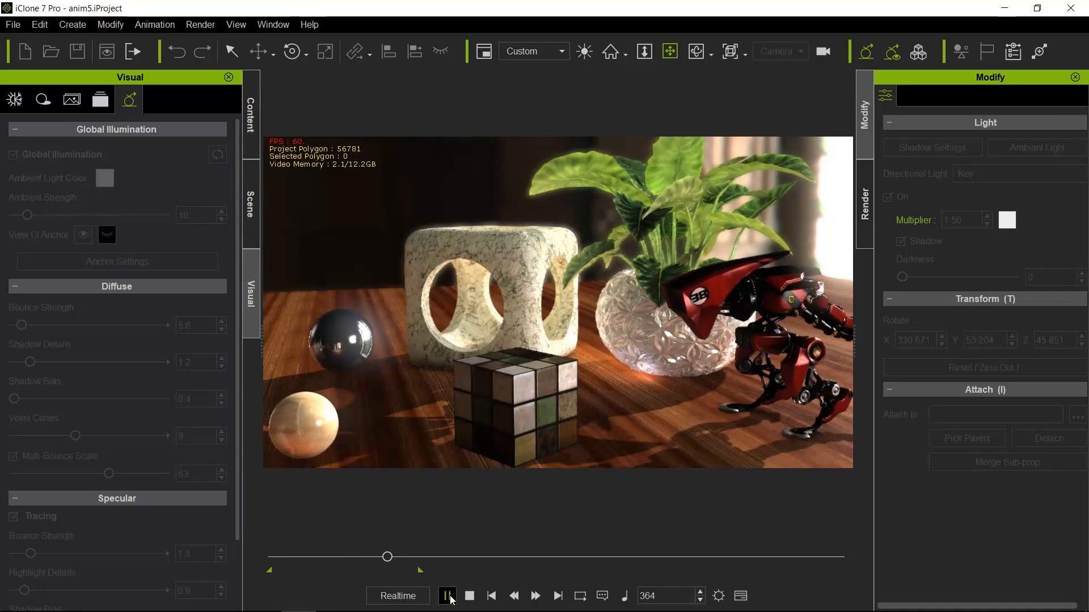
click(448, 598)
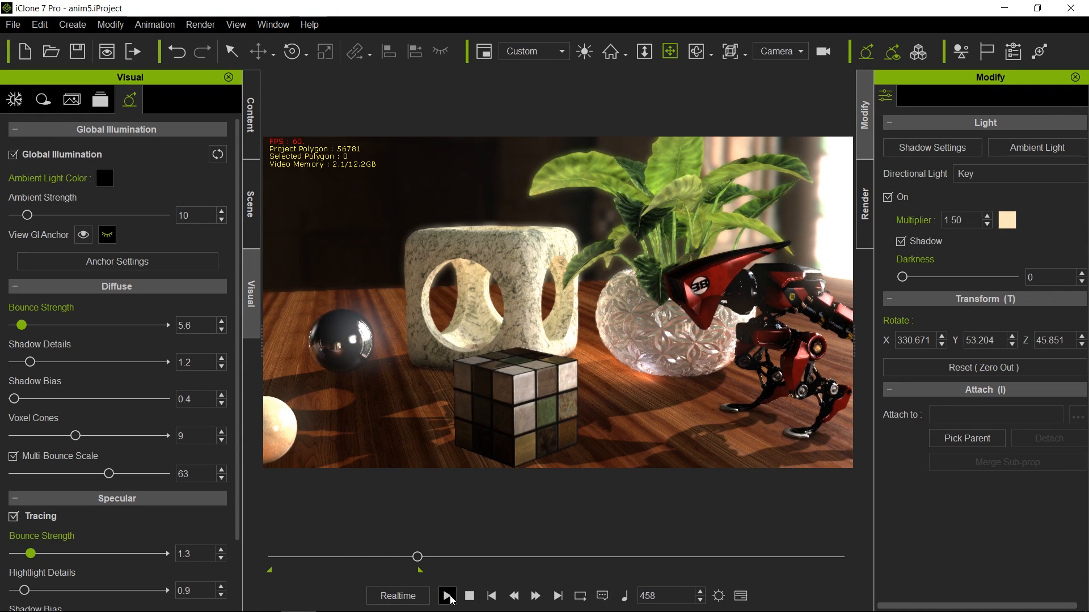